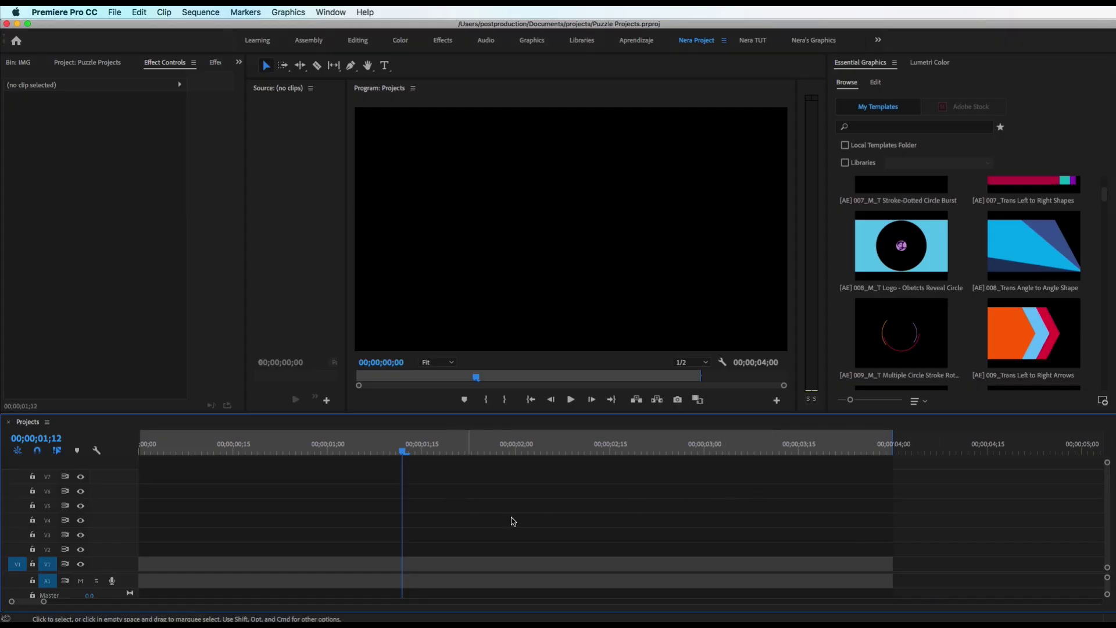
Step: Look through the contents of the Puzzle Accent Motion Graphics AE Proj folder on the Desktop in Finder, including the Fonts list file
{"action": "key", "text": "super+Tab"}
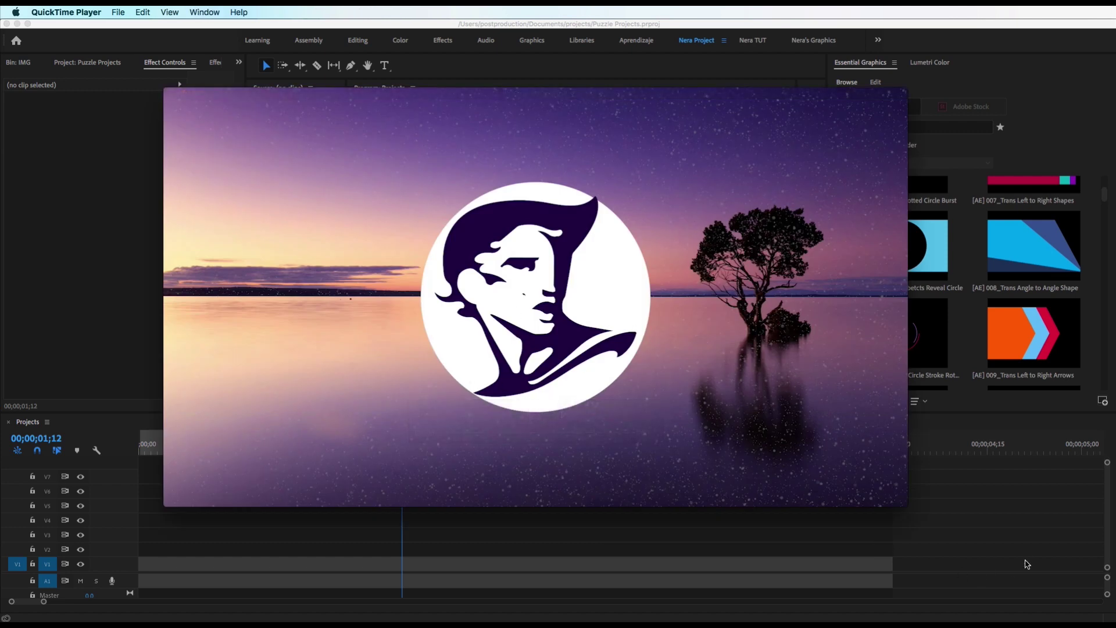
{"action": "left_click", "coordinate": [1017, 546]}
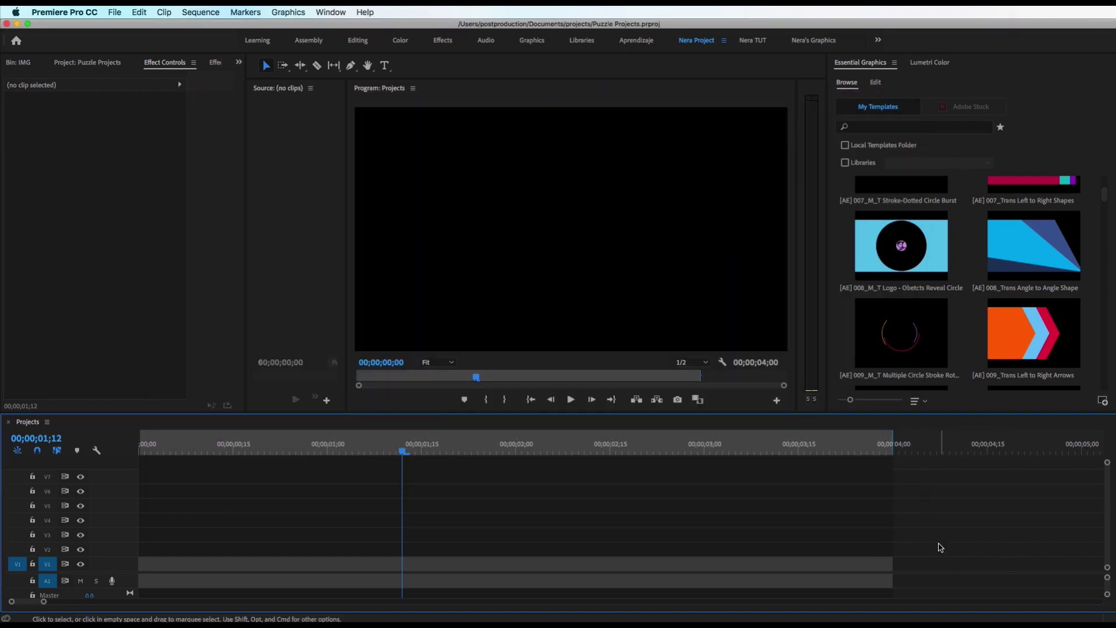
{"action": "key", "text": "super+Tab"}
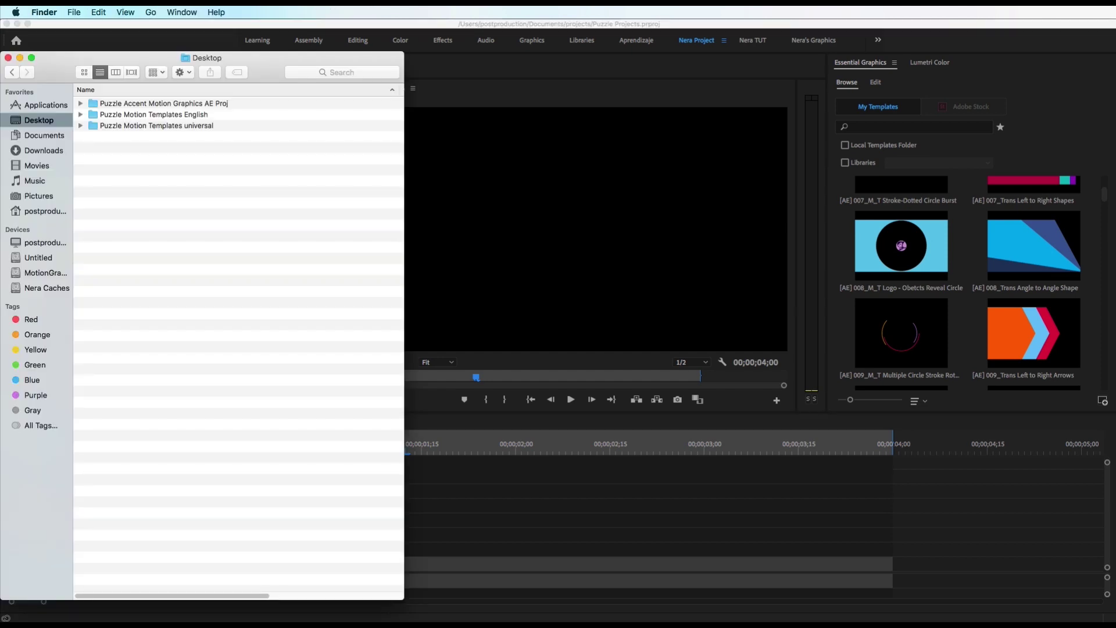
{"action": "left_click", "coordinate": [81, 104]}
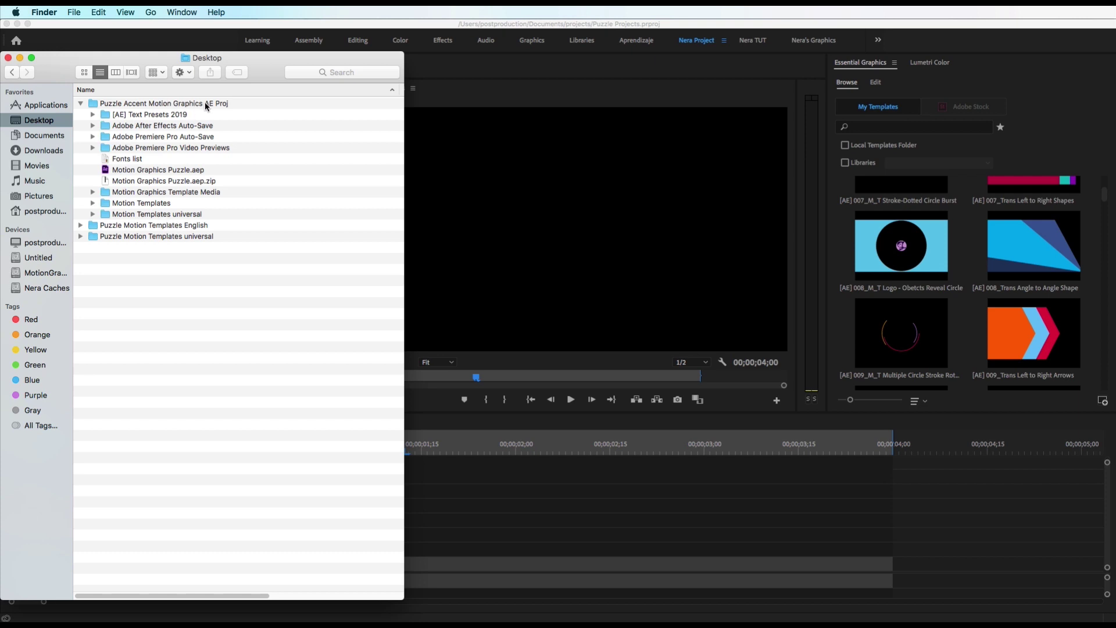
{"action": "key", "text": "f"}
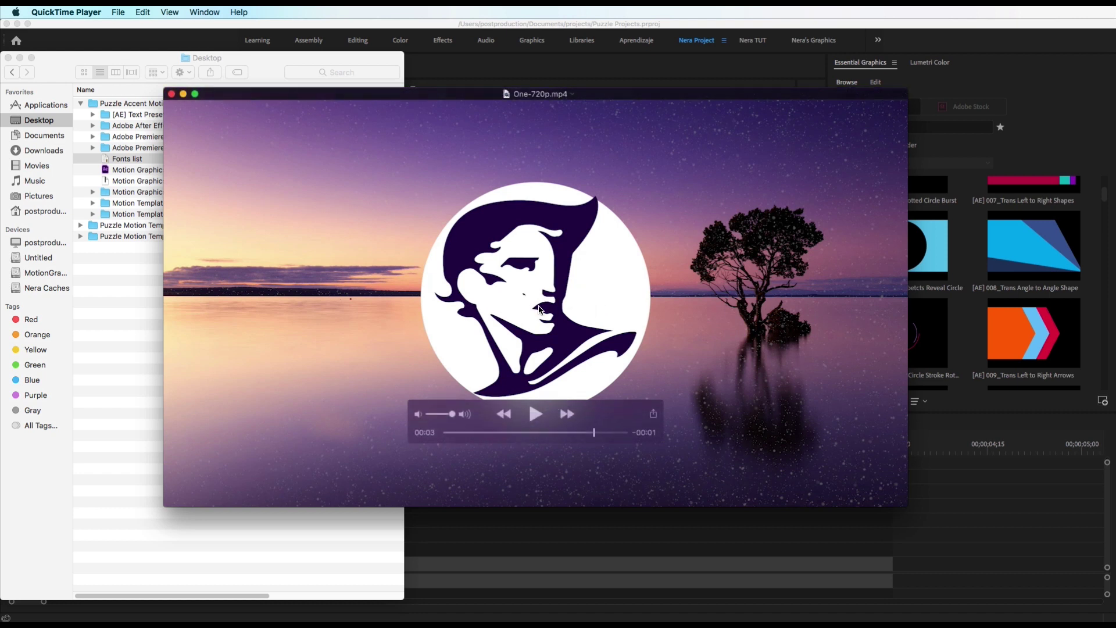
{"action": "left_click", "coordinate": [984, 522]}
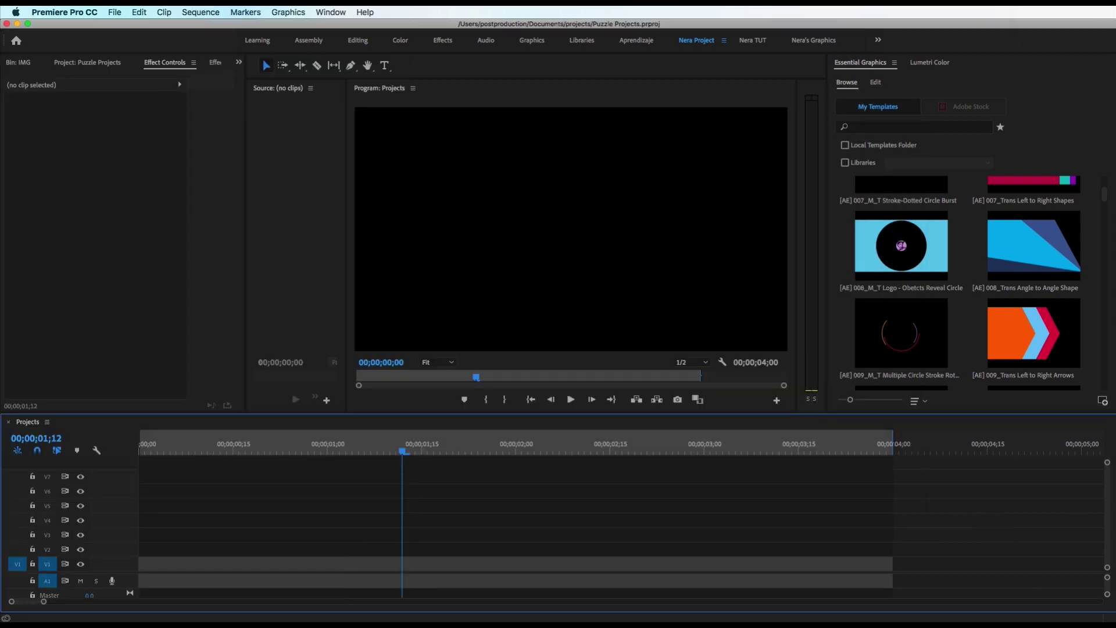
Step: Switch to TextEdit and review the logo changes note listing the templates whose logo must be changed in After Effects
{"action": "key", "text": "super+Tab"}
{"action": "left_click_drag", "start_coordinate": [768, 316], "coordinate": [516, 214]}
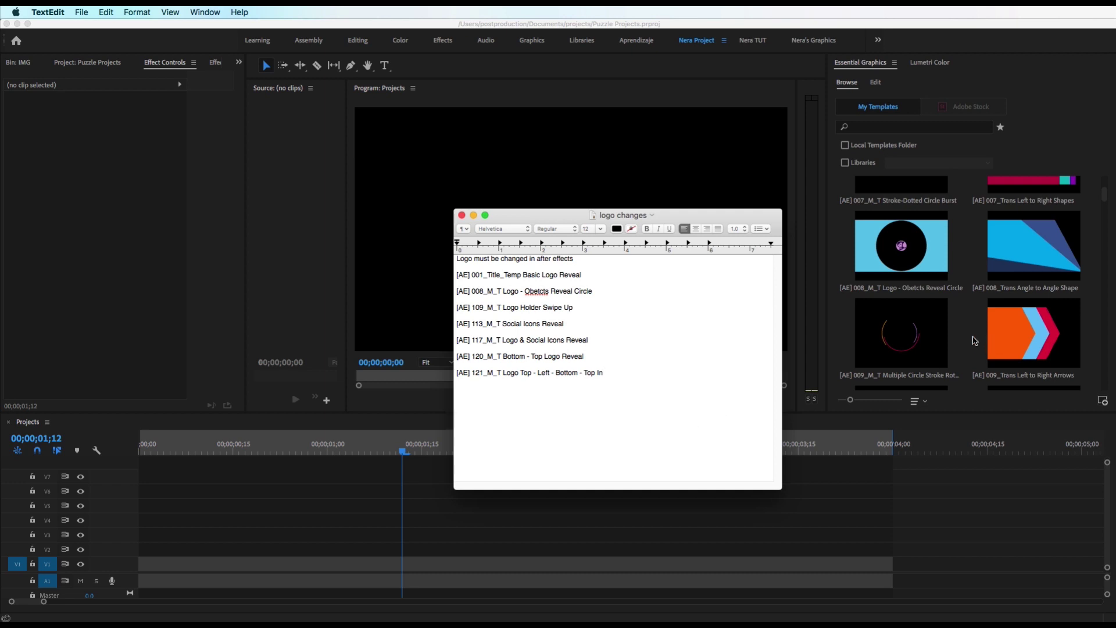
{"action": "left_click_drag", "start_coordinate": [591, 373], "coordinate": [454, 274]}
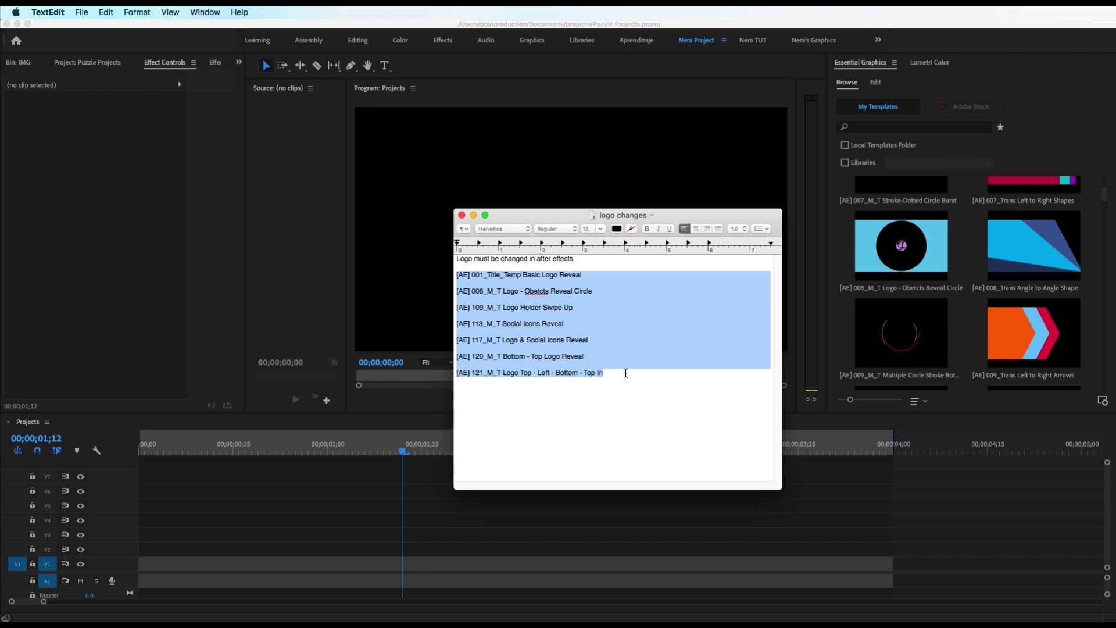
{"action": "left_click", "coordinate": [649, 412]}
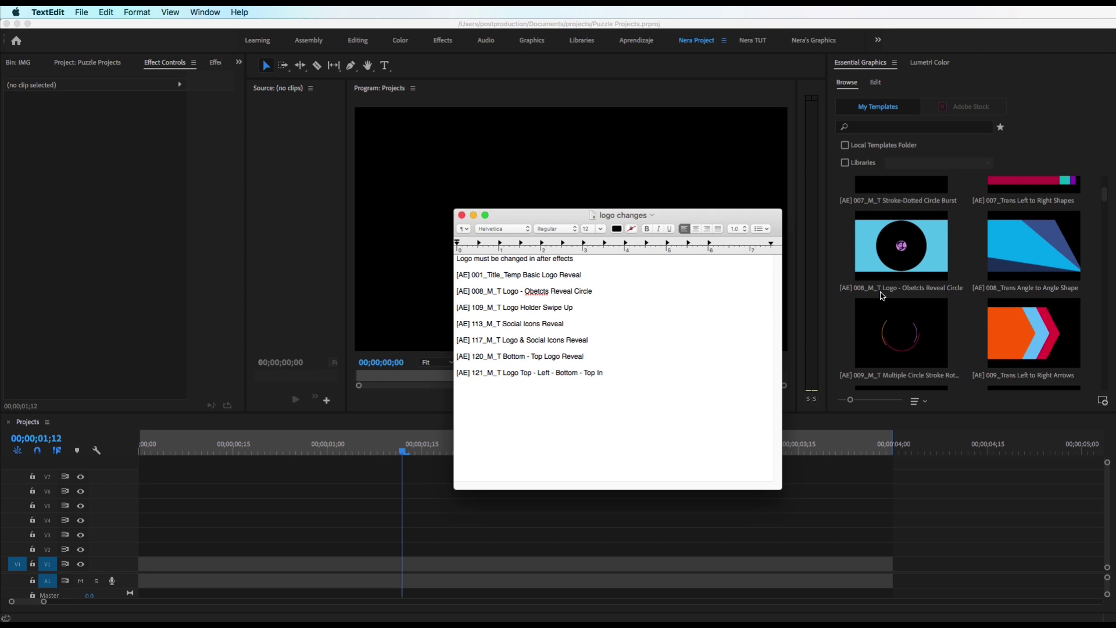
Step: Return to Premiere Pro and look through the motion graphics templates around 008_M_T Logo - Obetcts Reveal Circle
{"action": "left_click", "coordinate": [881, 262]}
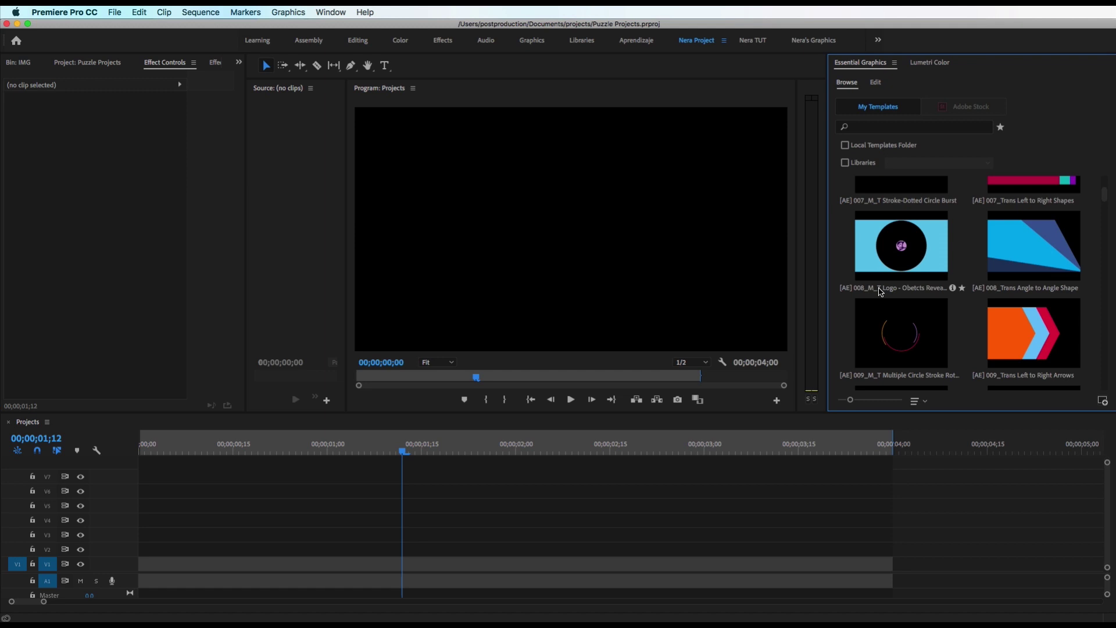
{"action": "scroll", "coordinate": [927, 278], "scroll_direction": "down", "scroll_amount": 5}
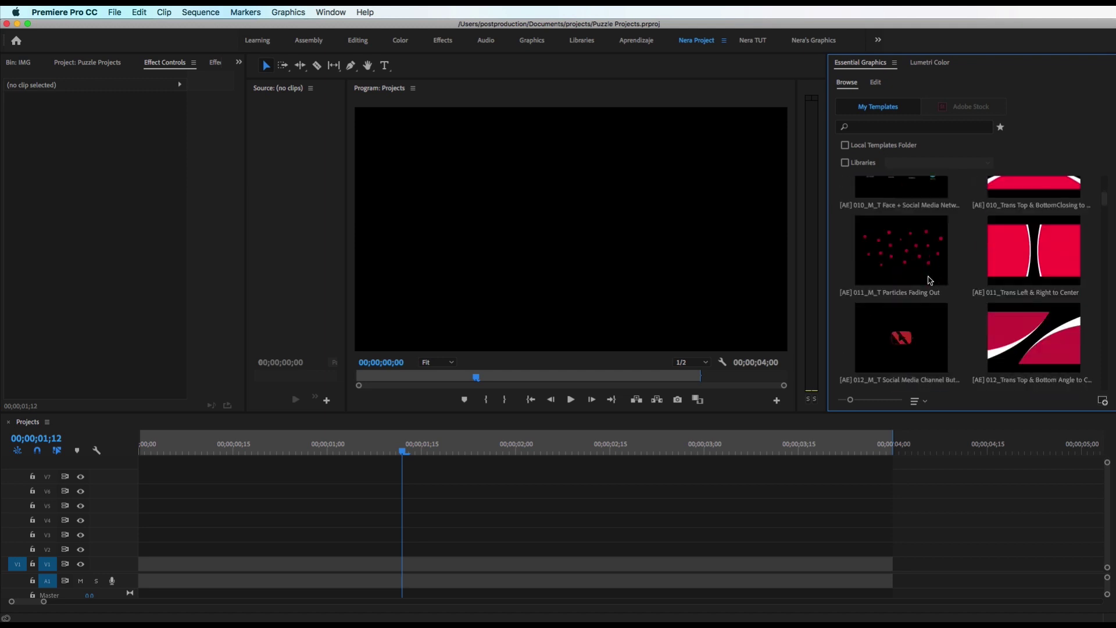
{"action": "scroll", "coordinate": [929, 280], "scroll_direction": "down", "scroll_amount": 5}
{"action": "scroll", "coordinate": [929, 280], "scroll_direction": "up", "scroll_amount": 15}
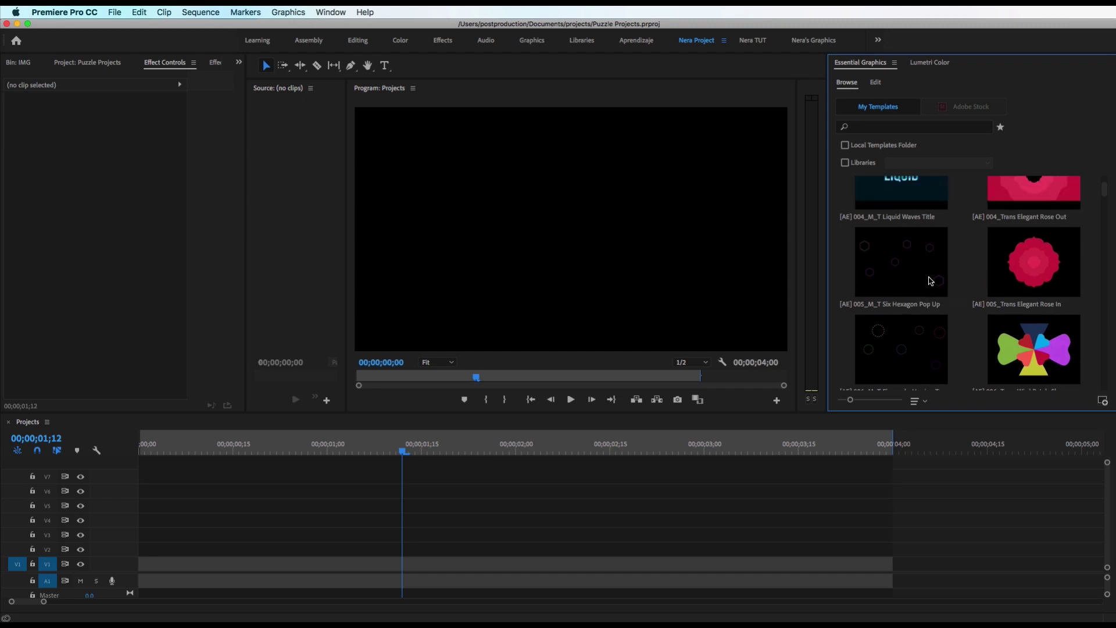
{"action": "scroll", "coordinate": [929, 279], "scroll_direction": "up", "scroll_amount": 3}
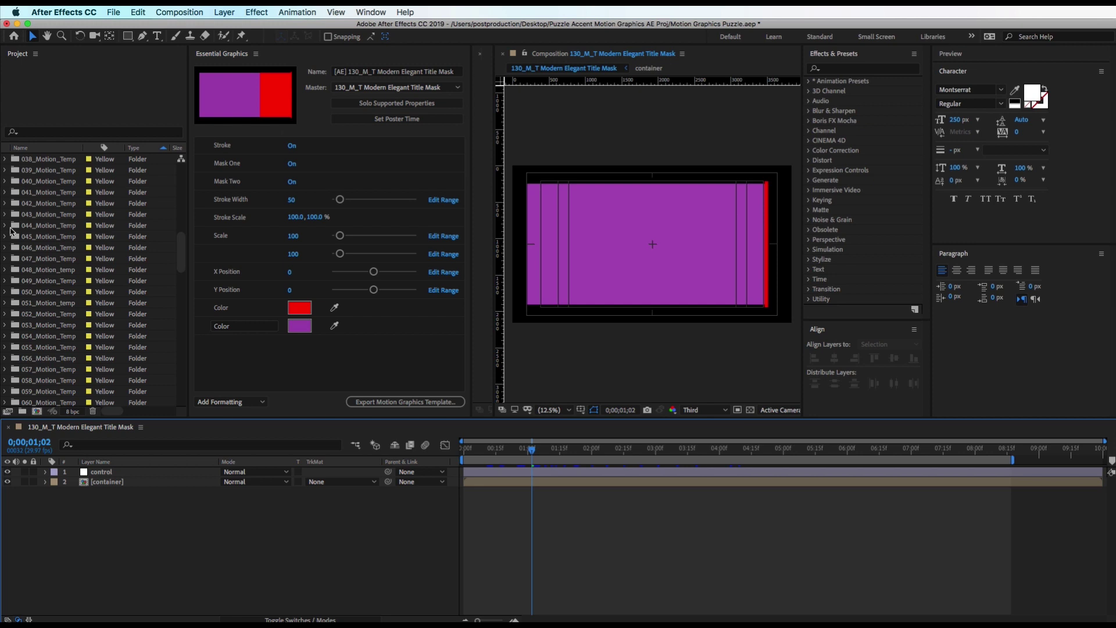
Step: In the After Effects project, open the 008_M_T Obeject Reveal Circle composition from the 008_Motion_Temp folder
{"action": "scroll", "coordinate": [32, 265], "scroll_direction": "up", "scroll_amount": 8}
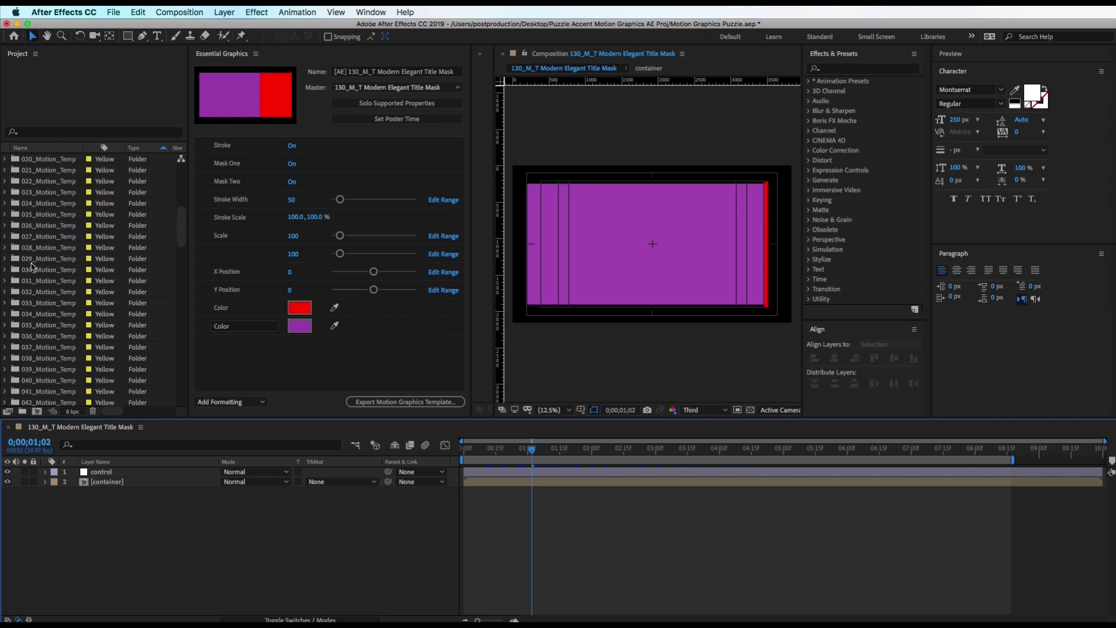
{"action": "scroll", "coordinate": [32, 265], "scroll_direction": "up", "scroll_amount": 4}
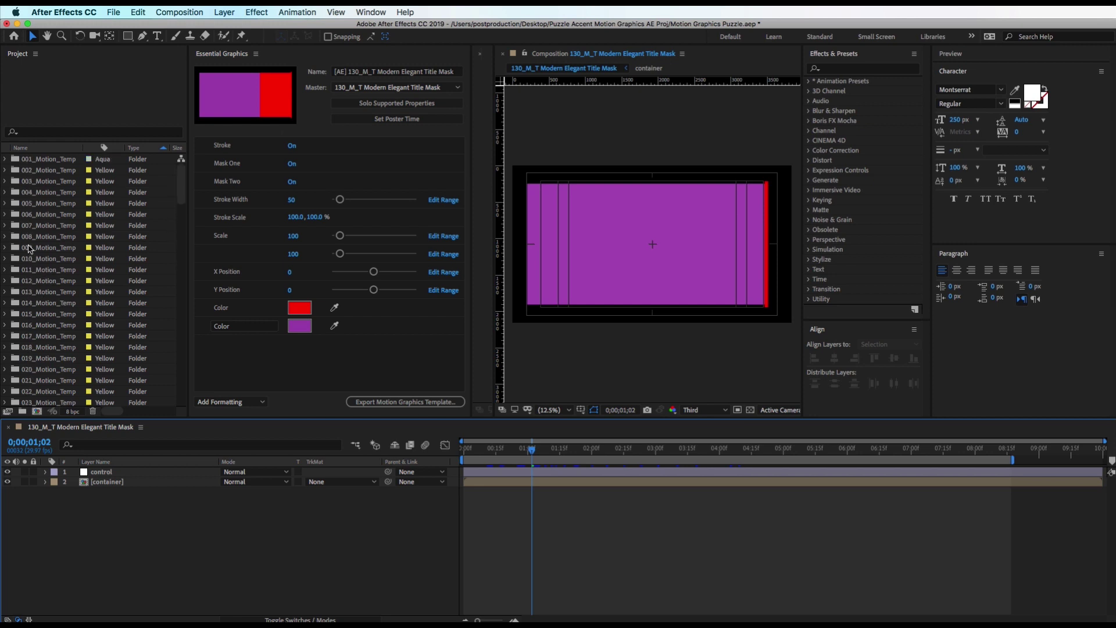
{"action": "left_click", "coordinate": [6, 236]}
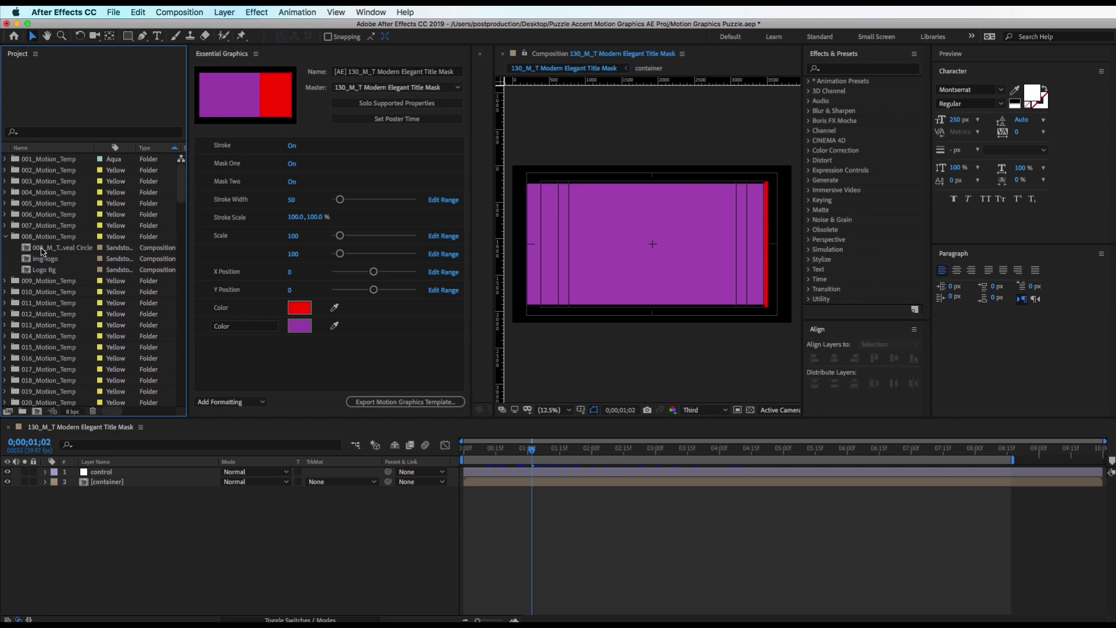
{"action": "left_click", "coordinate": [42, 249]}
{"action": "double_click", "coordinate": [42, 249]}
Step: Preview the logo reveal animation of the 008_M_T Obeject Reveal Circle composition
{"action": "left_click_drag", "start_coordinate": [506, 450], "coordinate": [409, 462]}
{"action": "key", "text": "space"}
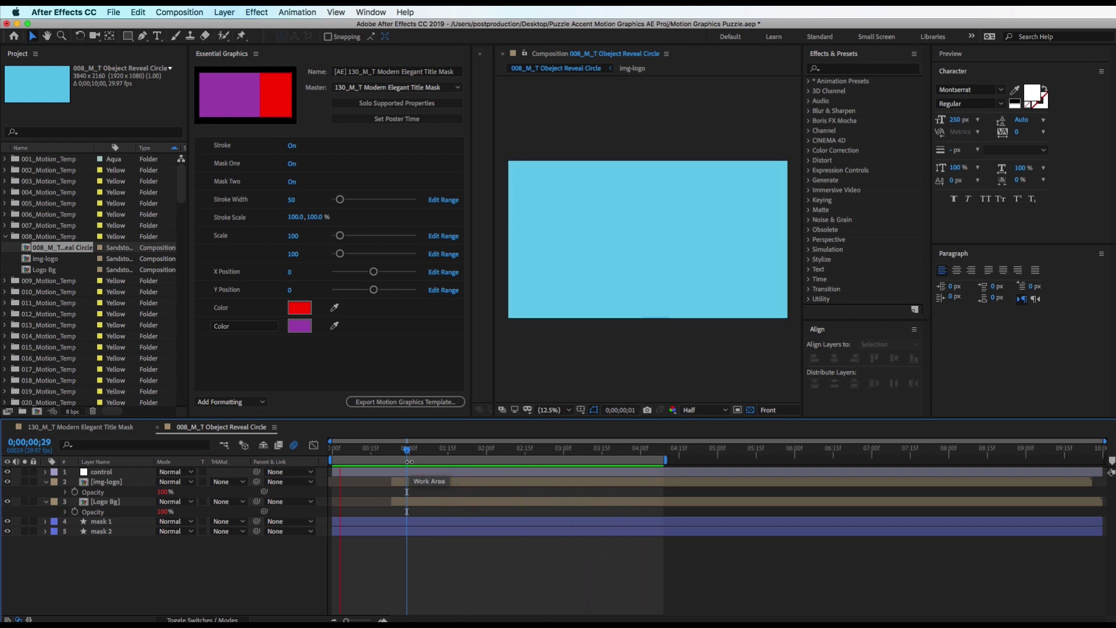
{"action": "key", "text": "space"}
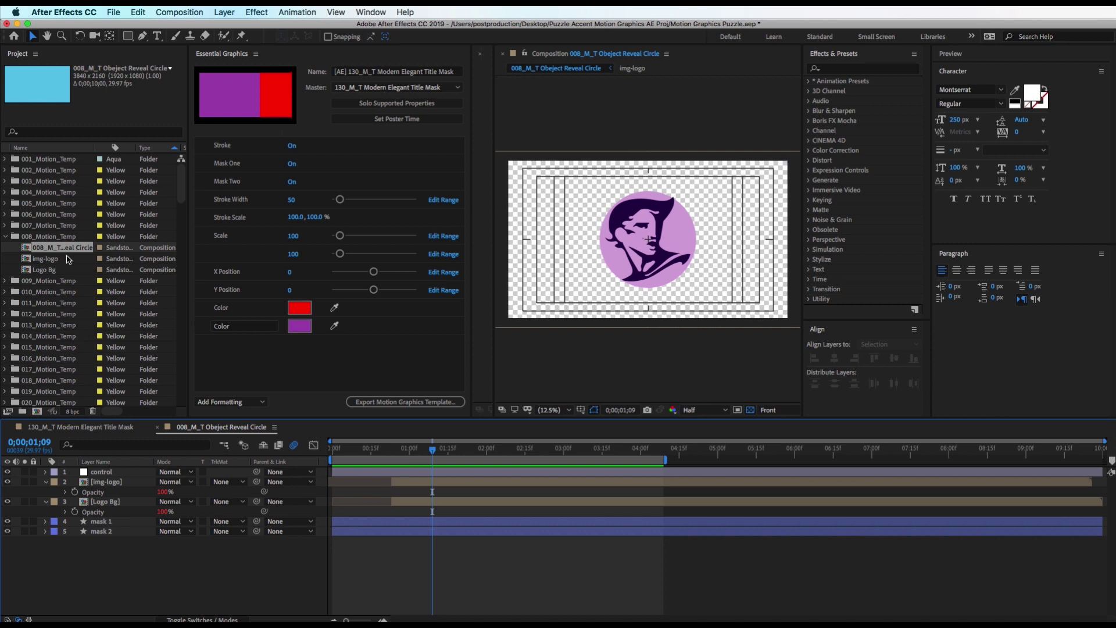
Step: Import the kisspng-skiing PNG from the IMG folder into the 008_Motion_Temp project folder
{"action": "left_click", "coordinate": [46, 238]}
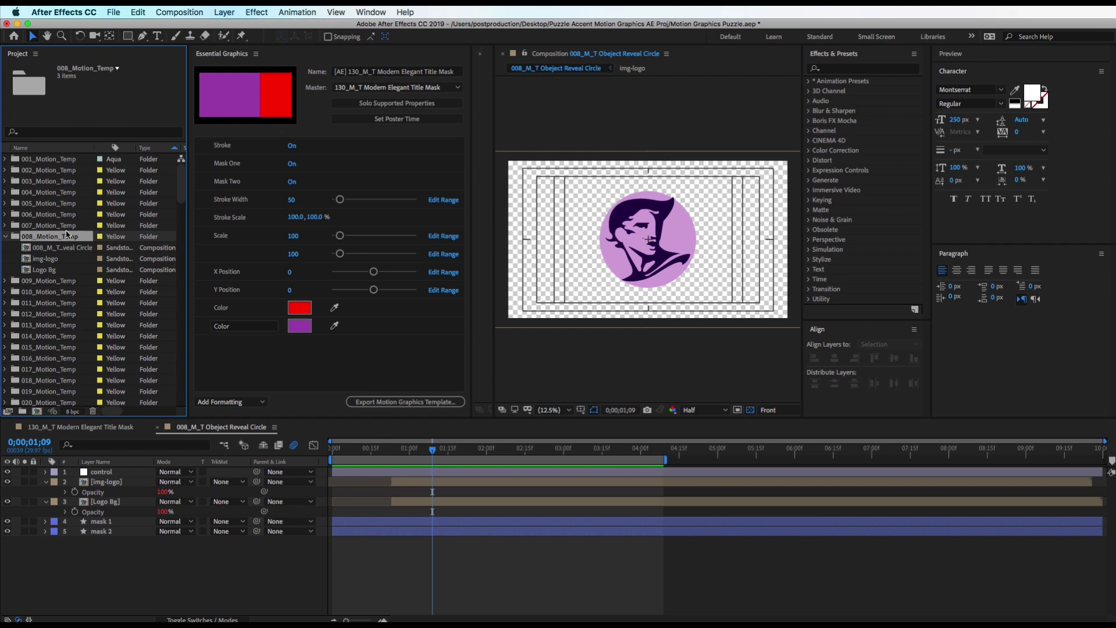
{"action": "left_click", "coordinate": [114, 13]}
{"action": "mouse_move", "coordinate": [172, 165]}
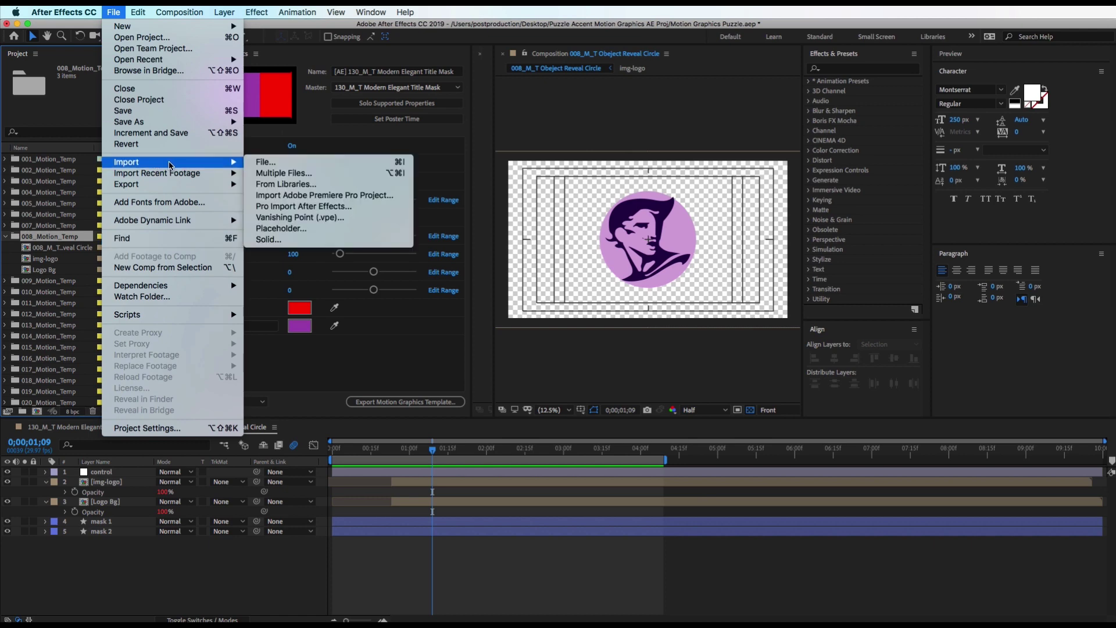
{"action": "left_click", "coordinate": [278, 165]}
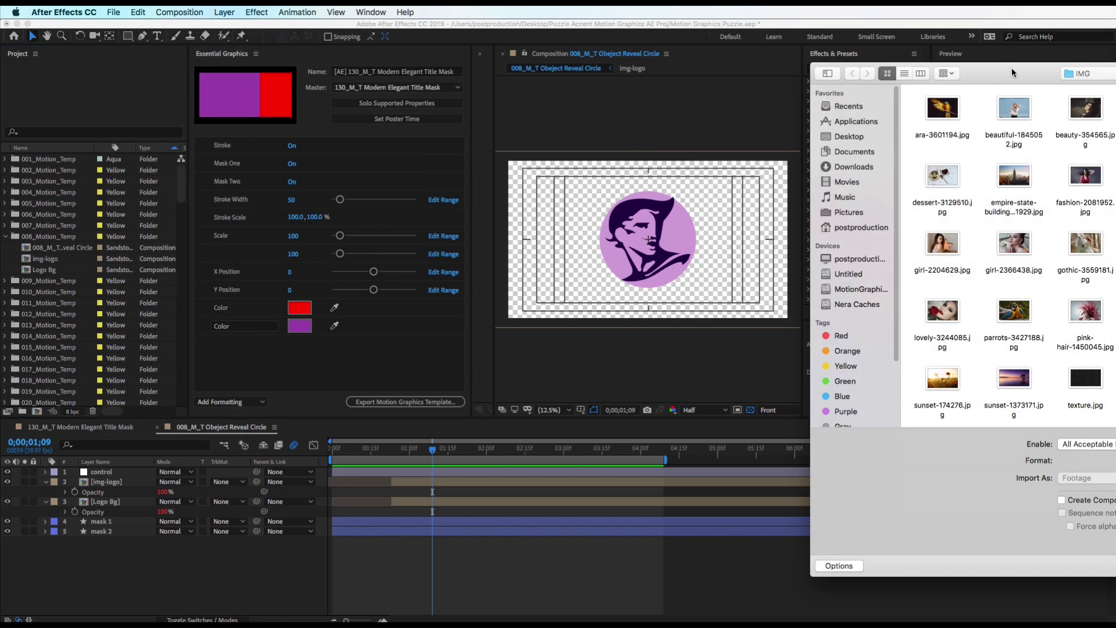
{"action": "left_click_drag", "start_coordinate": [1011, 81], "coordinate": [685, 87]}
{"action": "left_click", "coordinate": [900, 260]}
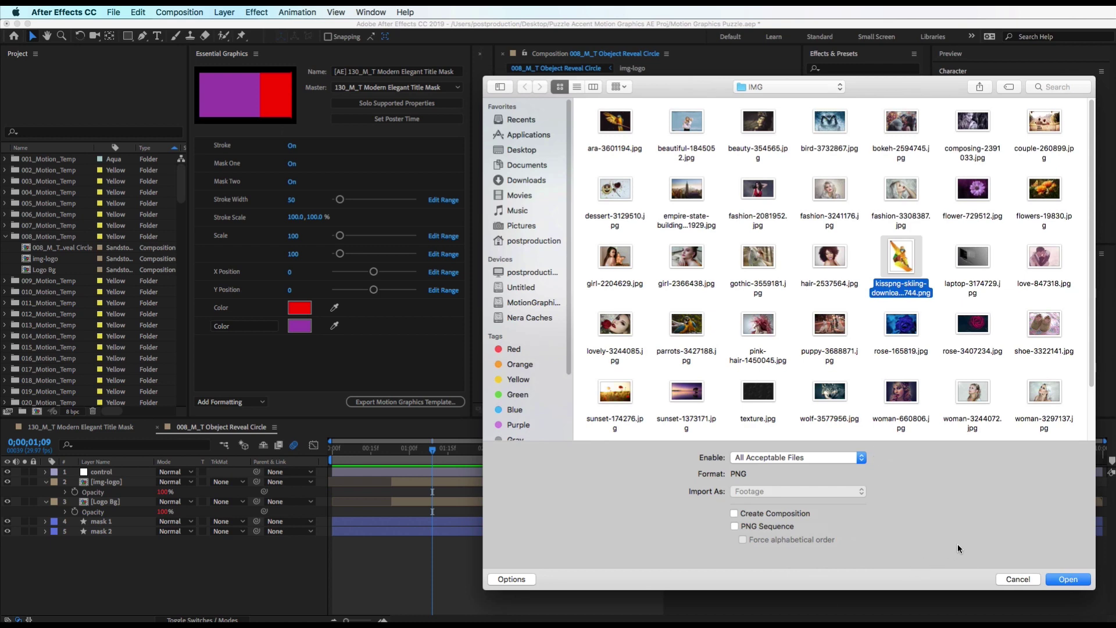
{"action": "left_click", "coordinate": [1065, 580]}
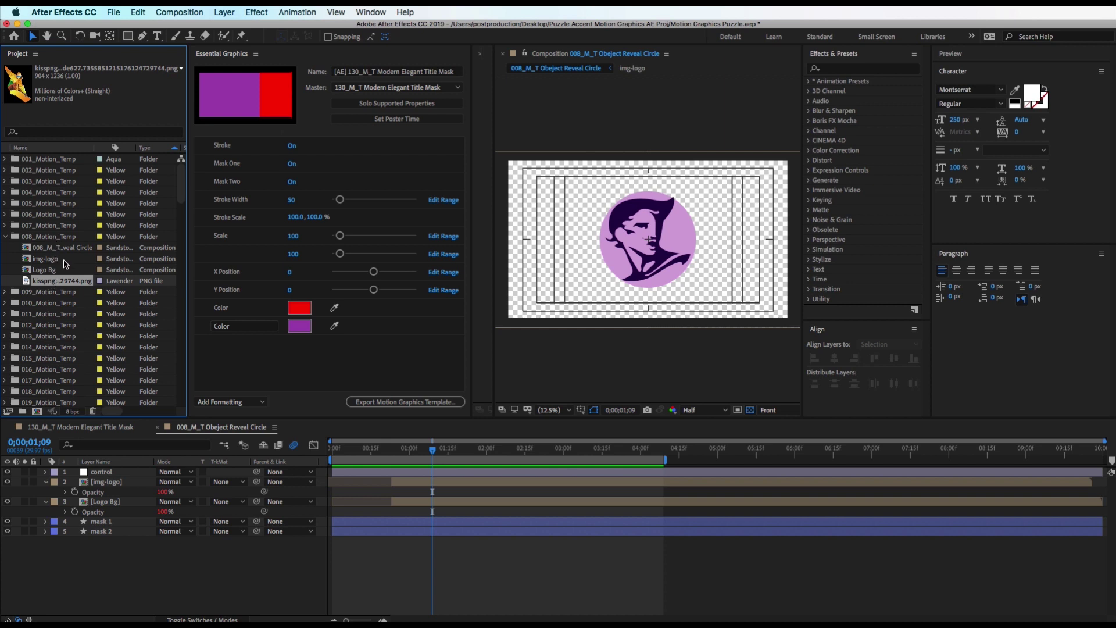
Step: Add the imported skiing PNG to the img-logo composition as the lowest layer and hide the purple solid logo layer
{"action": "double_click", "coordinate": [39, 261]}
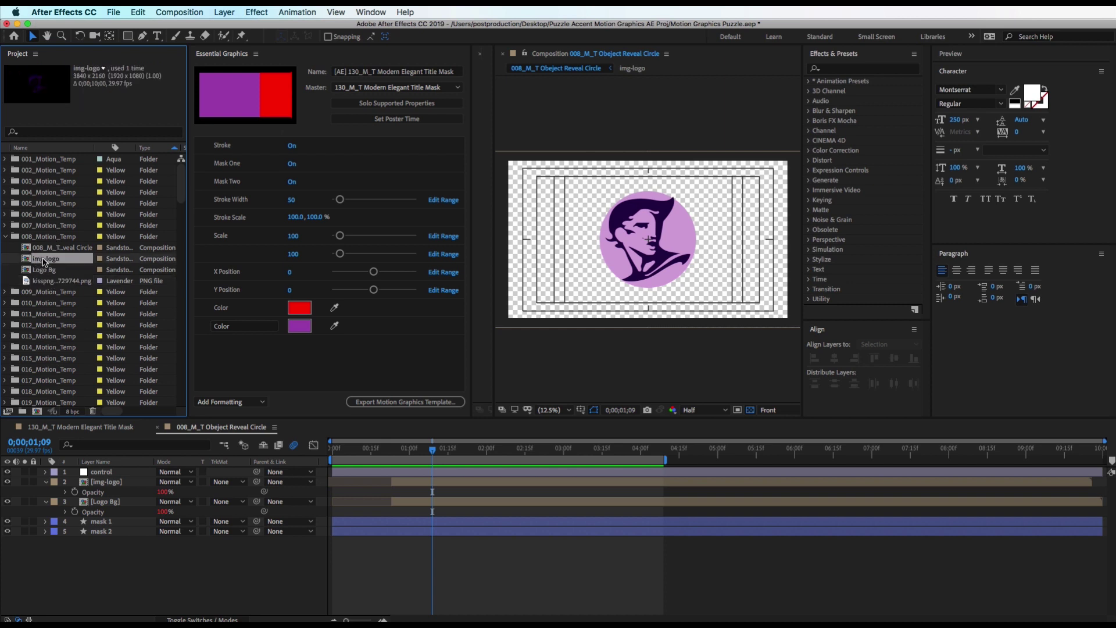
{"action": "left_click_drag", "start_coordinate": [519, 460], "coordinate": [777, 468]}
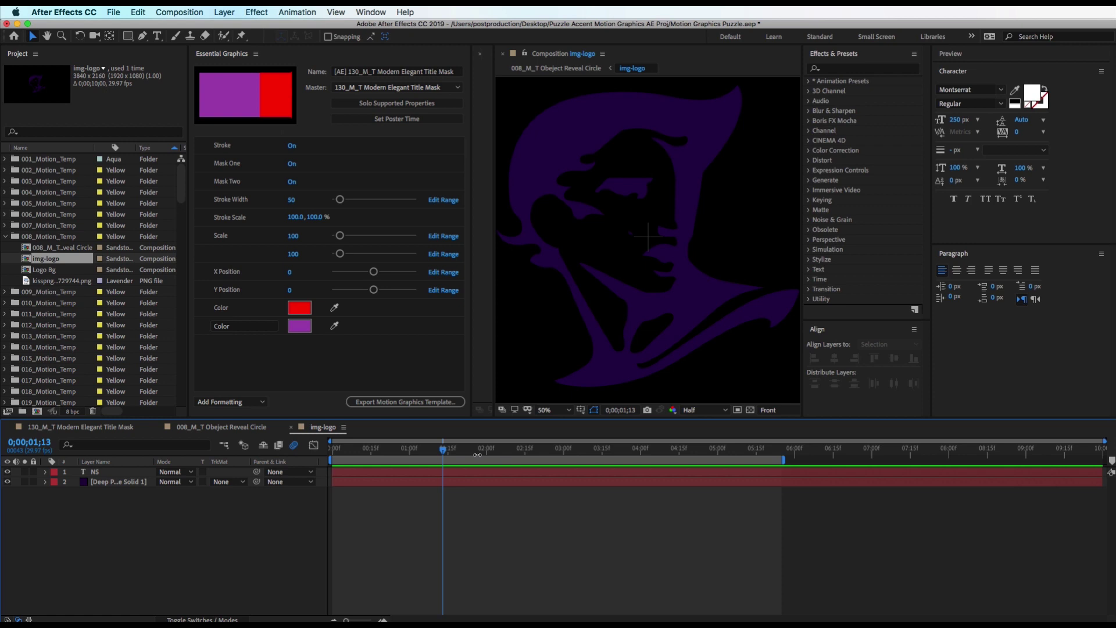
{"action": "left_click_drag", "start_coordinate": [444, 449], "coordinate": [428, 488]}
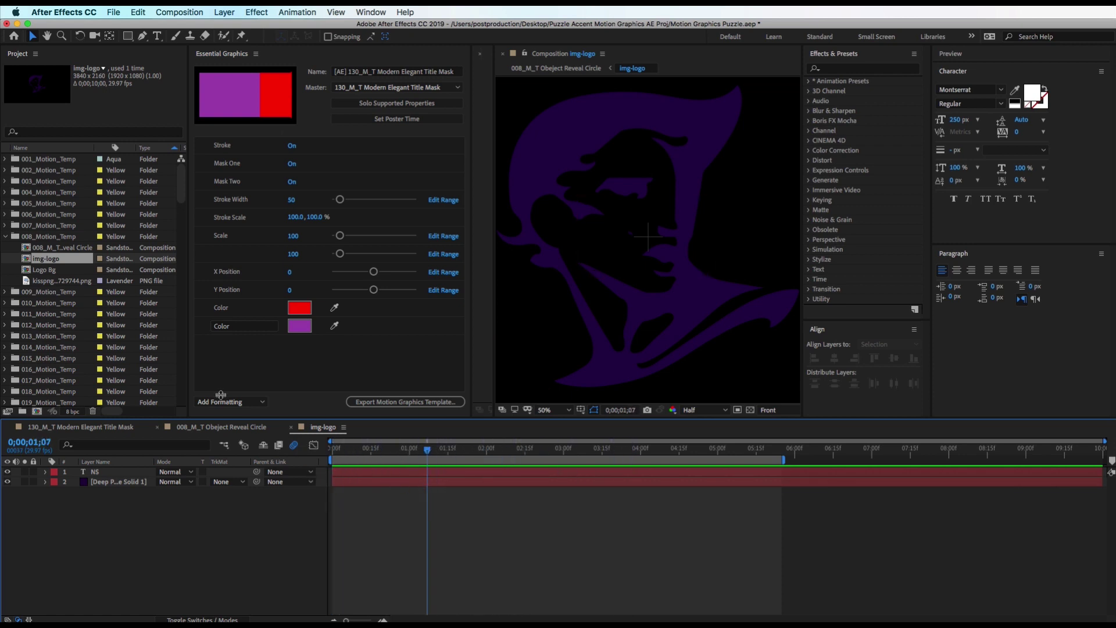
{"action": "left_click", "coordinate": [49, 281]}
{"action": "left_click_drag", "start_coordinate": [49, 281], "coordinate": [112, 494]}
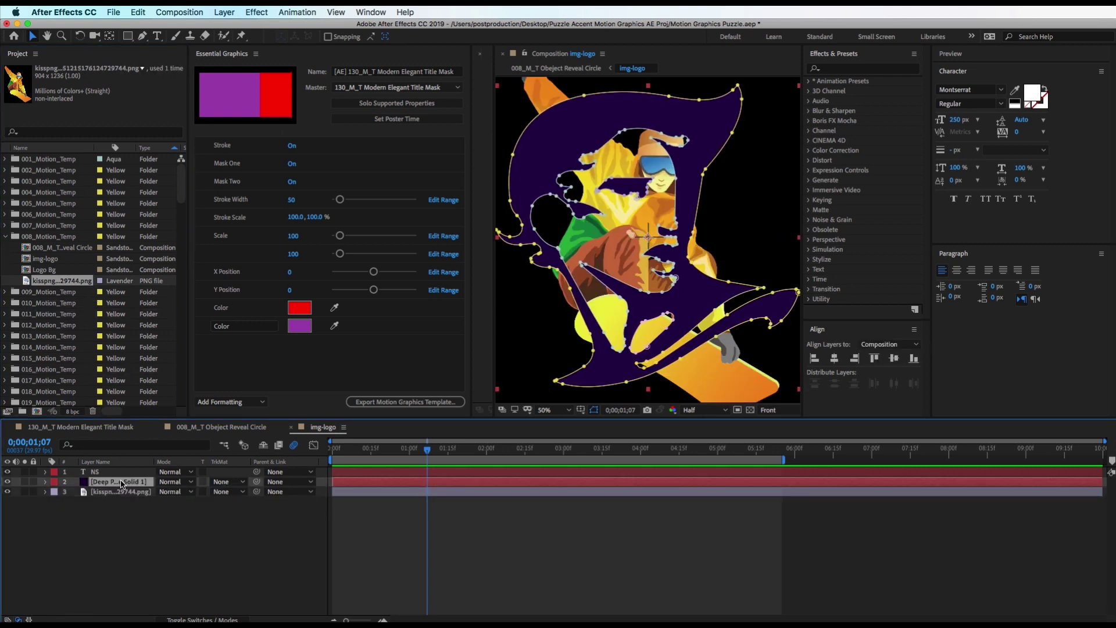
{"action": "left_click", "coordinate": [8, 481]}
{"action": "left_click", "coordinate": [235, 550]}
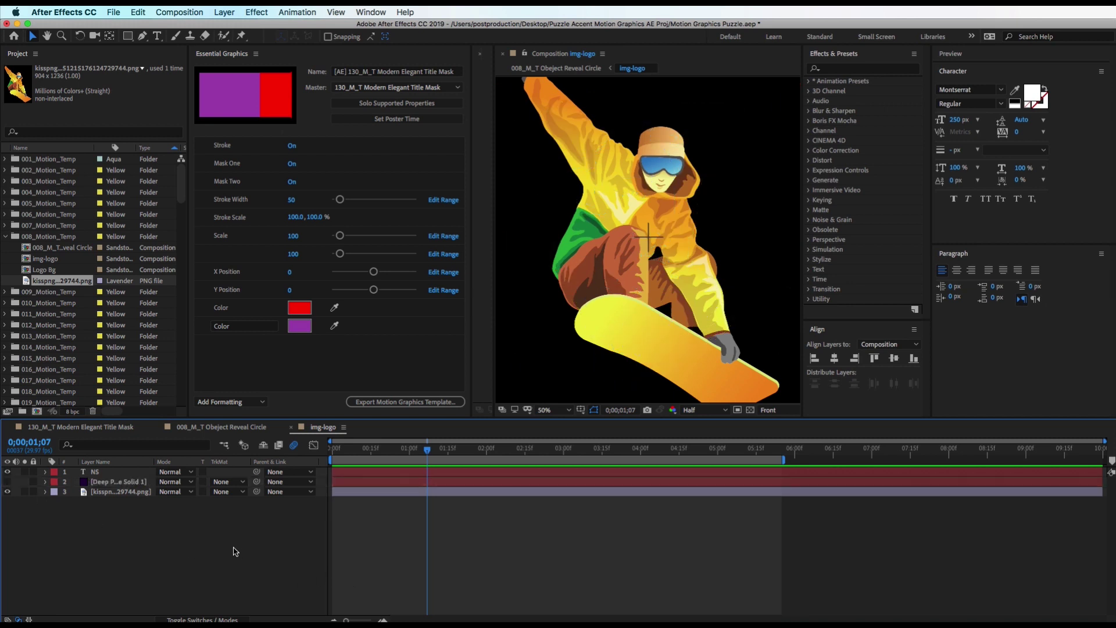
Step: Scale the skiing PNG layer to 69% and check the replaced logo in the 008_M_T Obeject Reveal Circle composition
{"action": "left_click", "coordinate": [139, 492]}
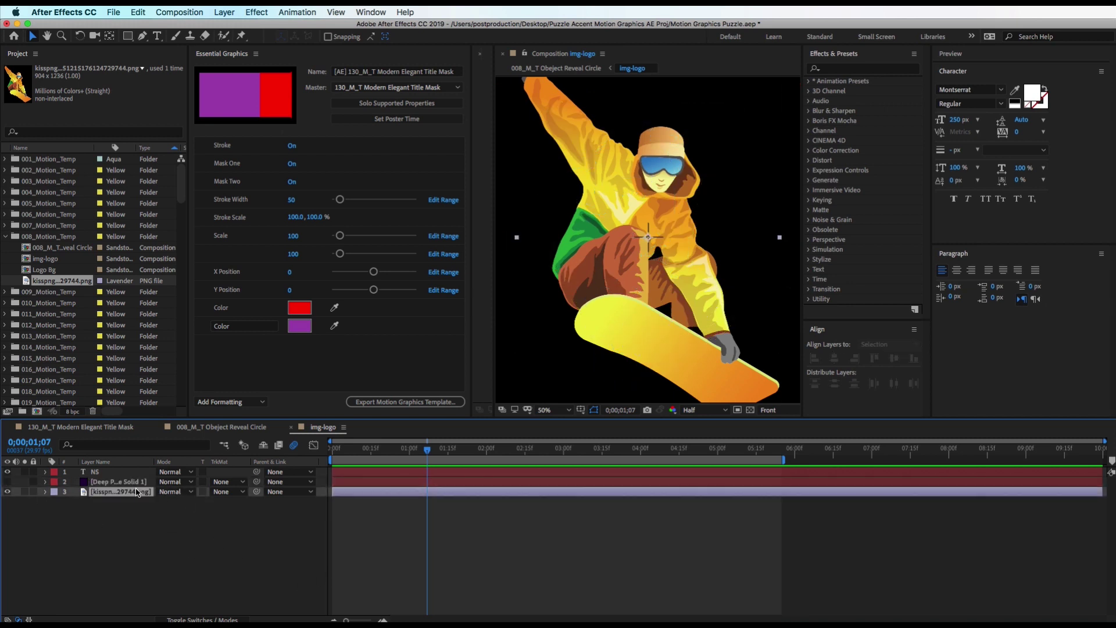
{"action": "key", "text": "s"}
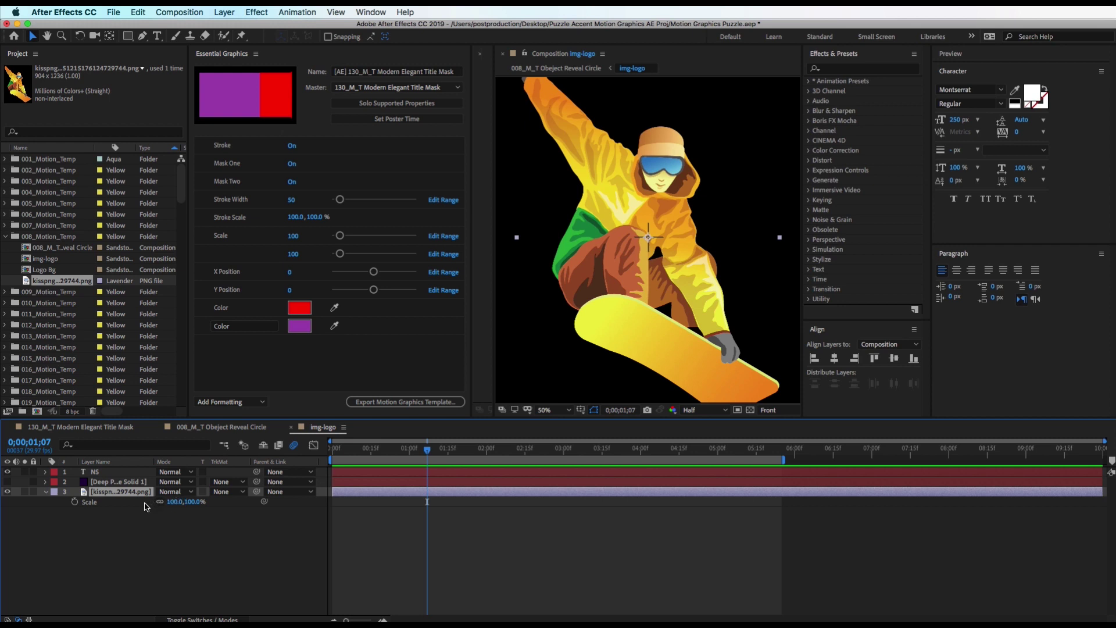
{"action": "left_click_drag", "start_coordinate": [178, 501], "coordinate": [163, 501]}
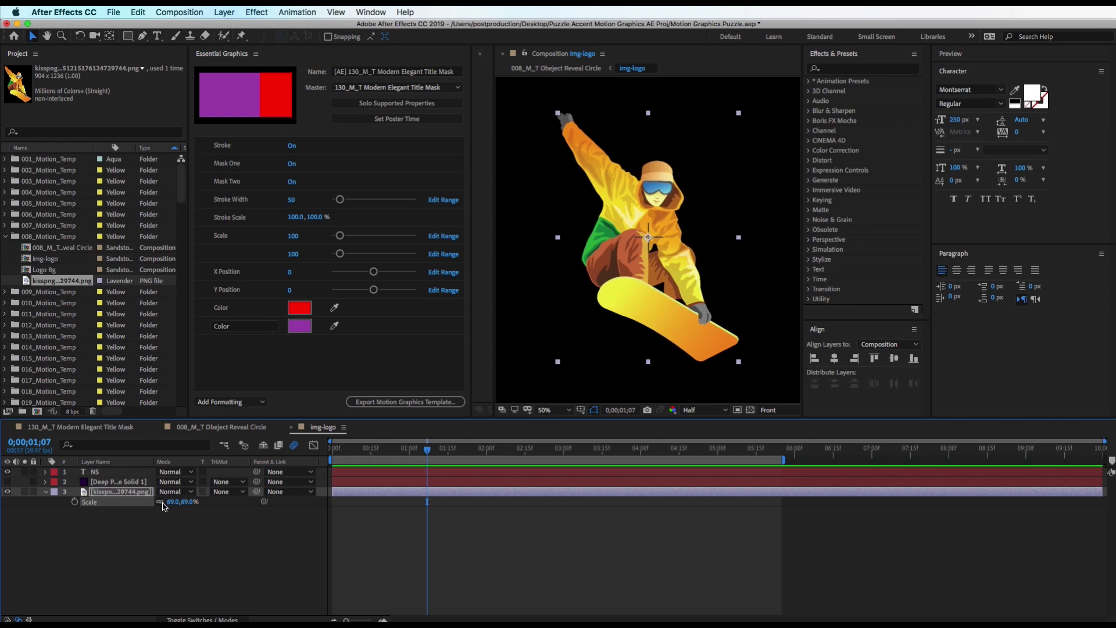
{"action": "left_click", "coordinate": [212, 428]}
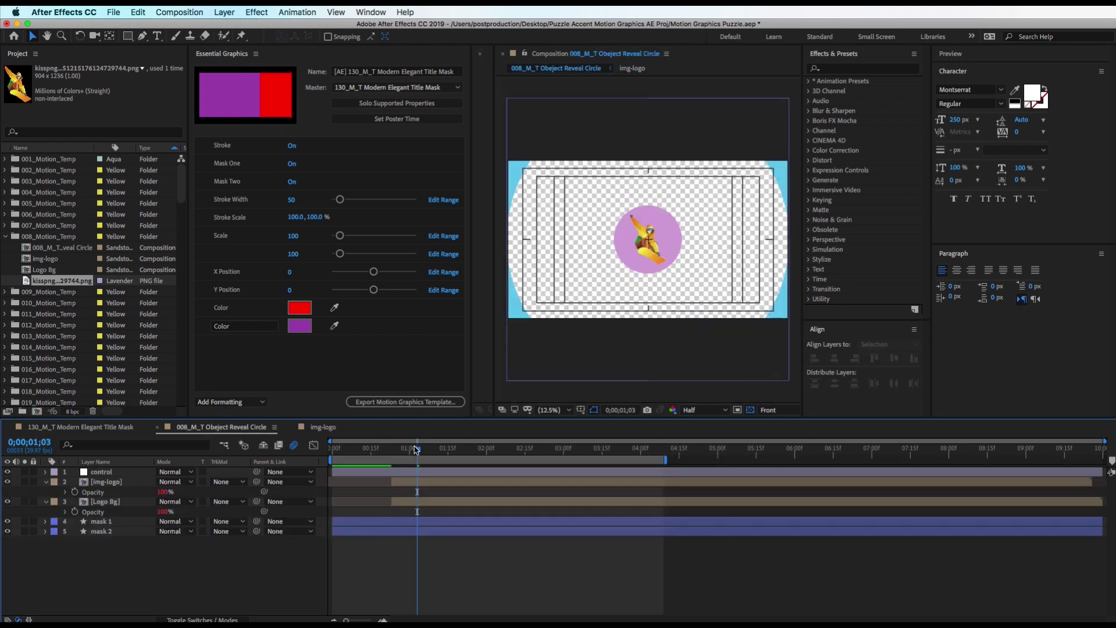
{"action": "left_click_drag", "start_coordinate": [416, 450], "coordinate": [383, 455]}
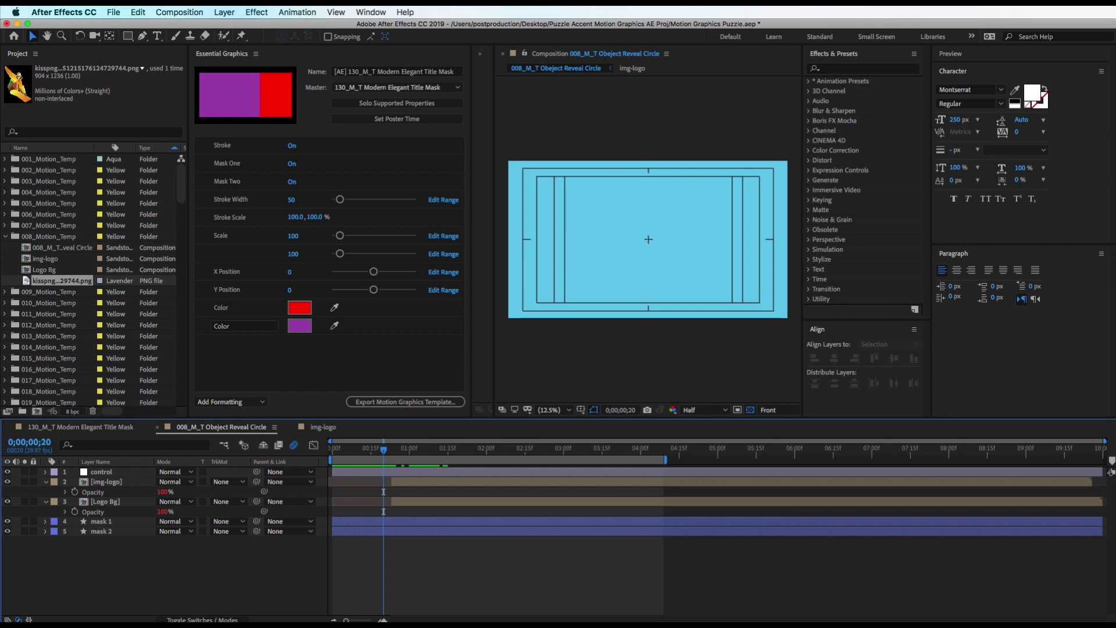
Step: Switch to TextEdit and recheck the list of templates that need their logos changed
{"action": "key", "text": "super+Tab"}
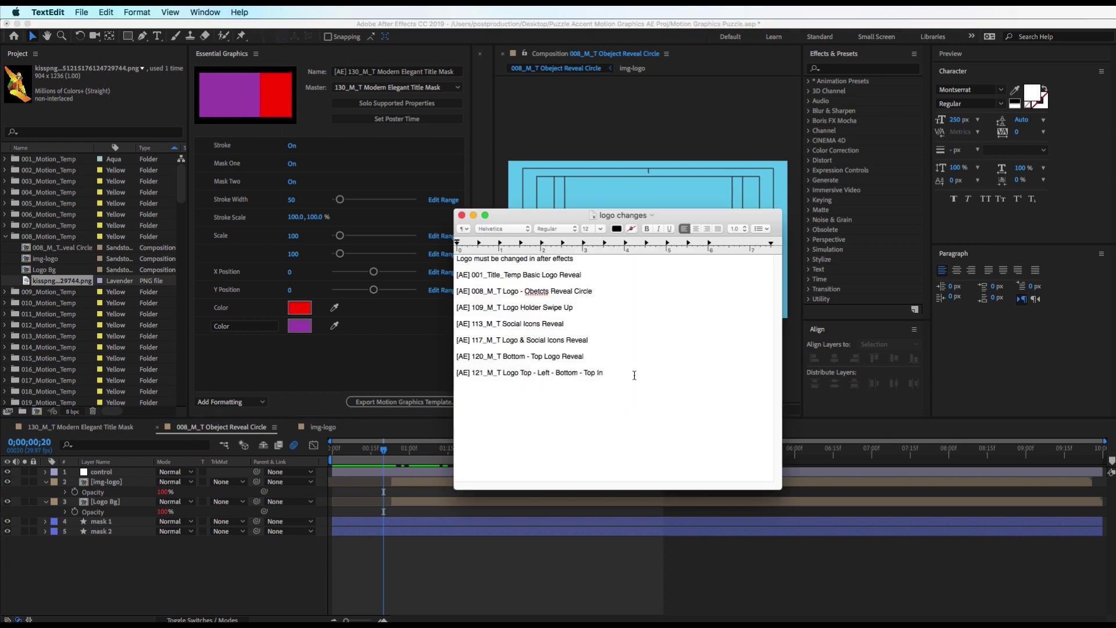
{"action": "left_click_drag", "start_coordinate": [625, 372], "coordinate": [450, 273]}
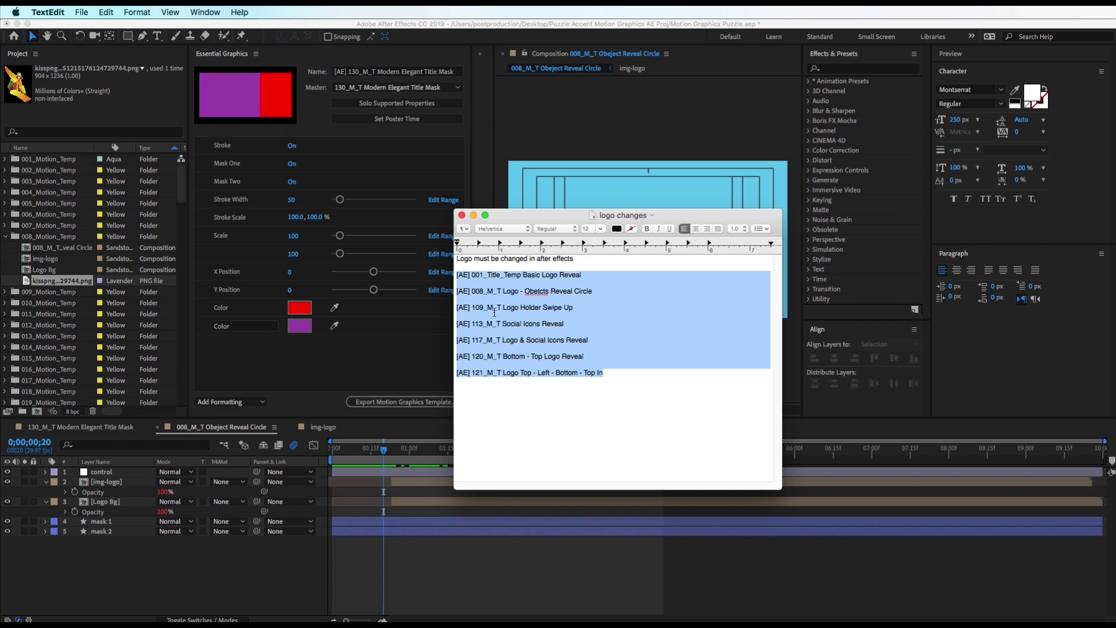
Step: Switch back to After Effects and open the 120_M_T Bottom - Top Logo Reveal composition from the 120_Motion_Temp folder
{"action": "left_click", "coordinate": [568, 382]}
{"action": "left_click", "coordinate": [207, 549]}
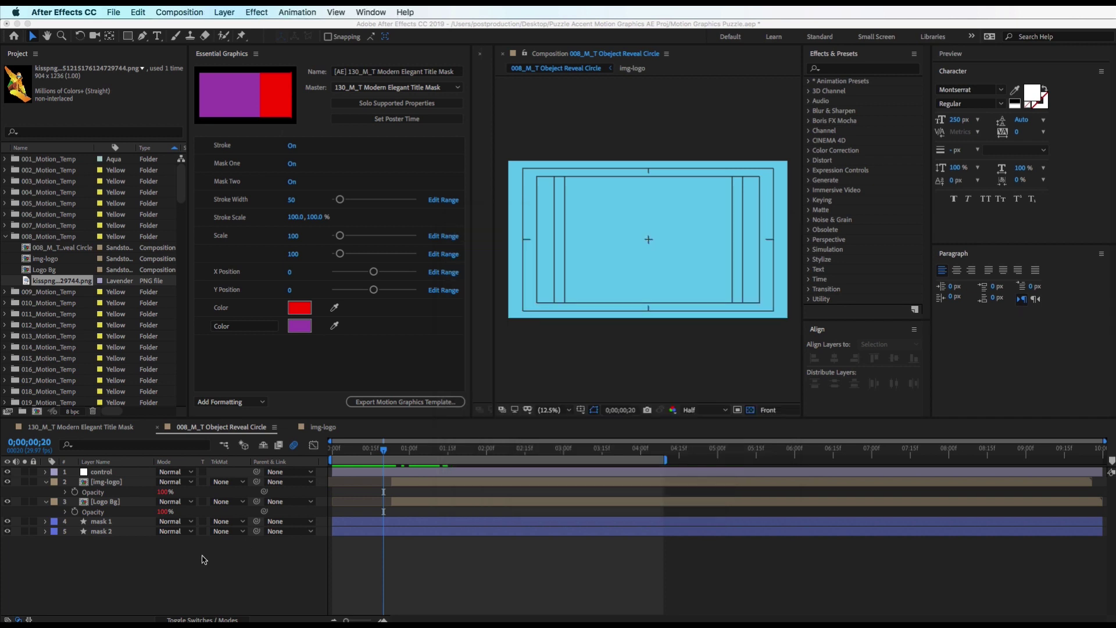
{"action": "left_click", "coordinate": [6, 237]}
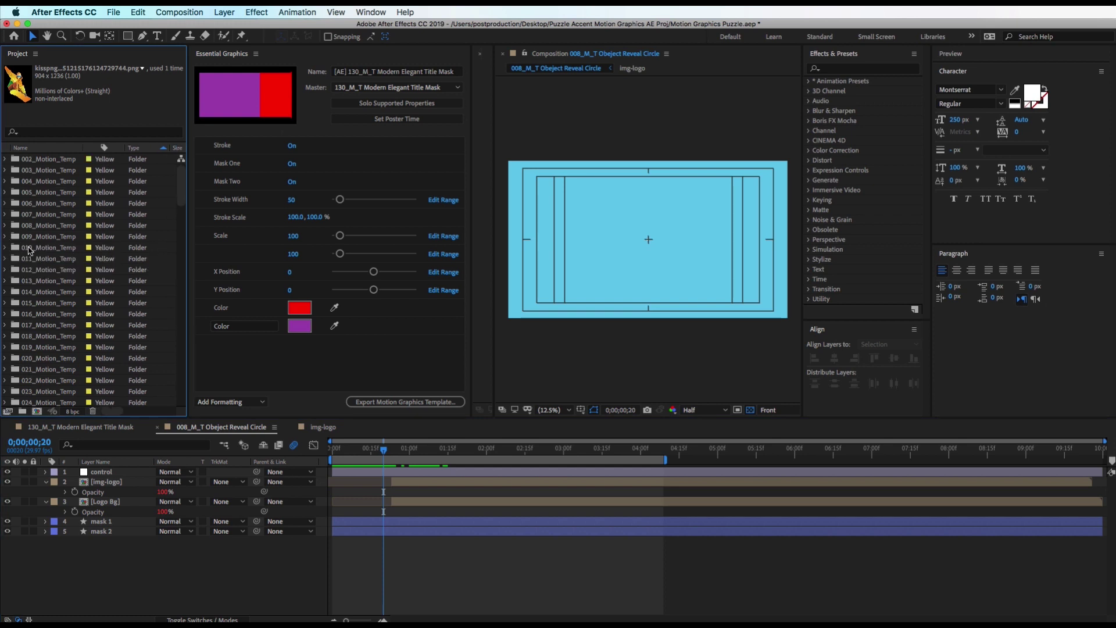
{"action": "scroll", "coordinate": [29, 250], "scroll_direction": "down", "scroll_amount": 20}
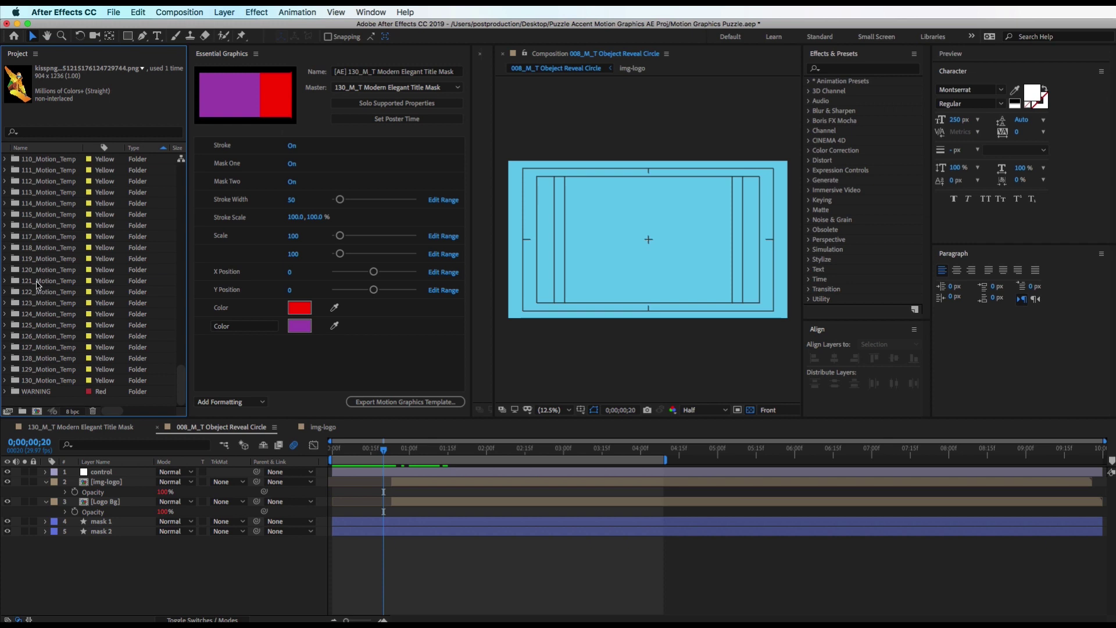
{"action": "left_click", "coordinate": [6, 271]}
{"action": "double_click", "coordinate": [39, 281]}
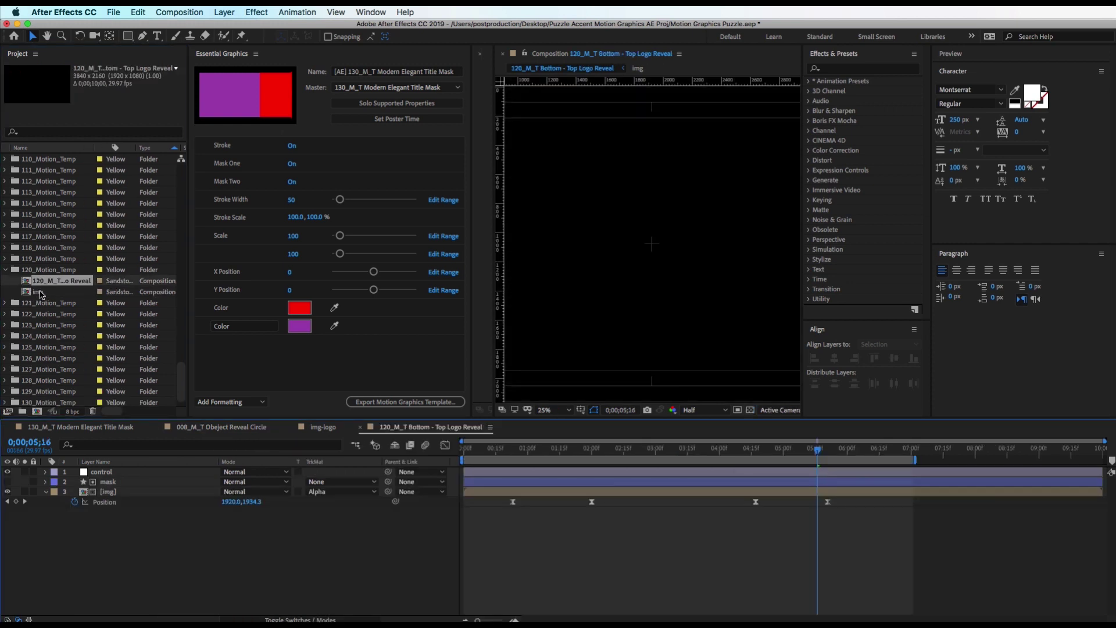
Step: Open the img composition of 120_Motion_Temp and collapse the color layer's properties
{"action": "left_click", "coordinate": [43, 296]}
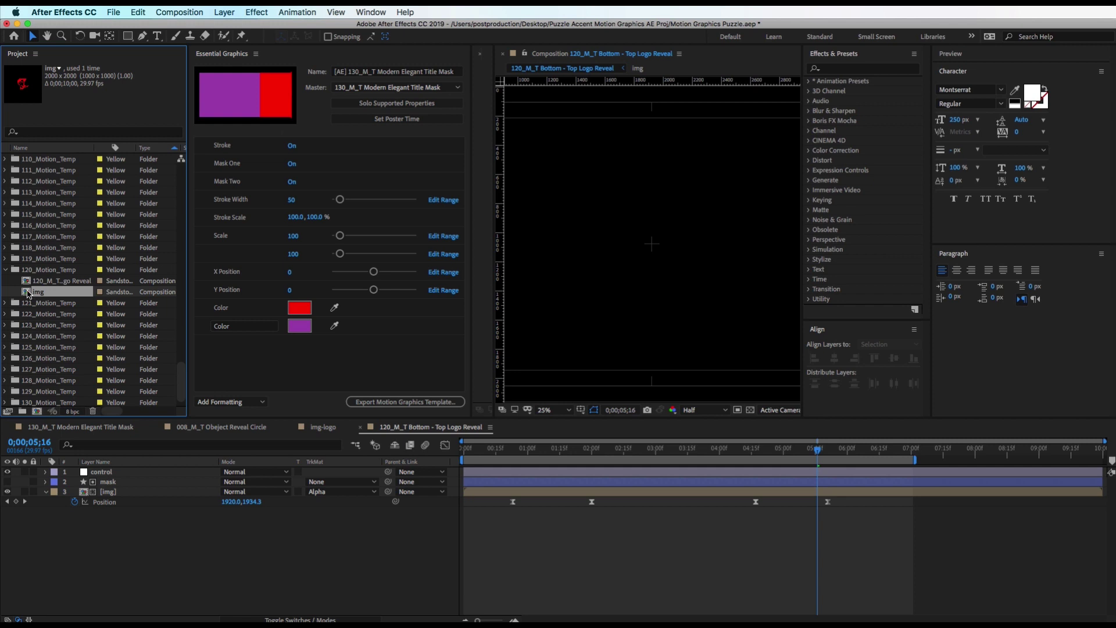
{"action": "double_click", "coordinate": [27, 294]}
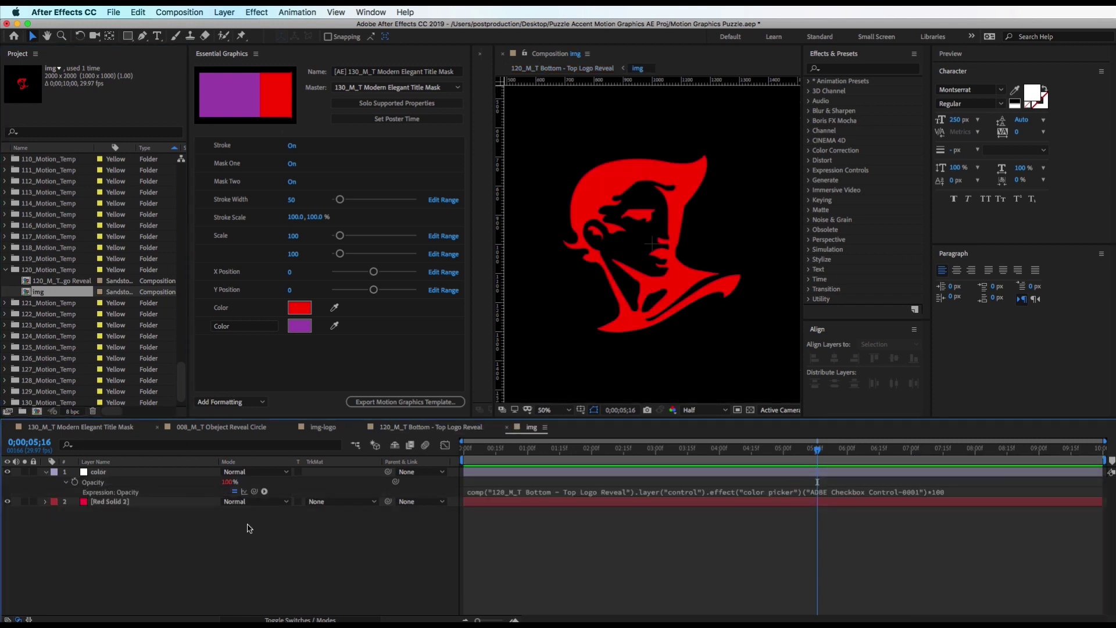
{"action": "left_click", "coordinate": [47, 472]}
{"action": "left_click", "coordinate": [112, 482]}
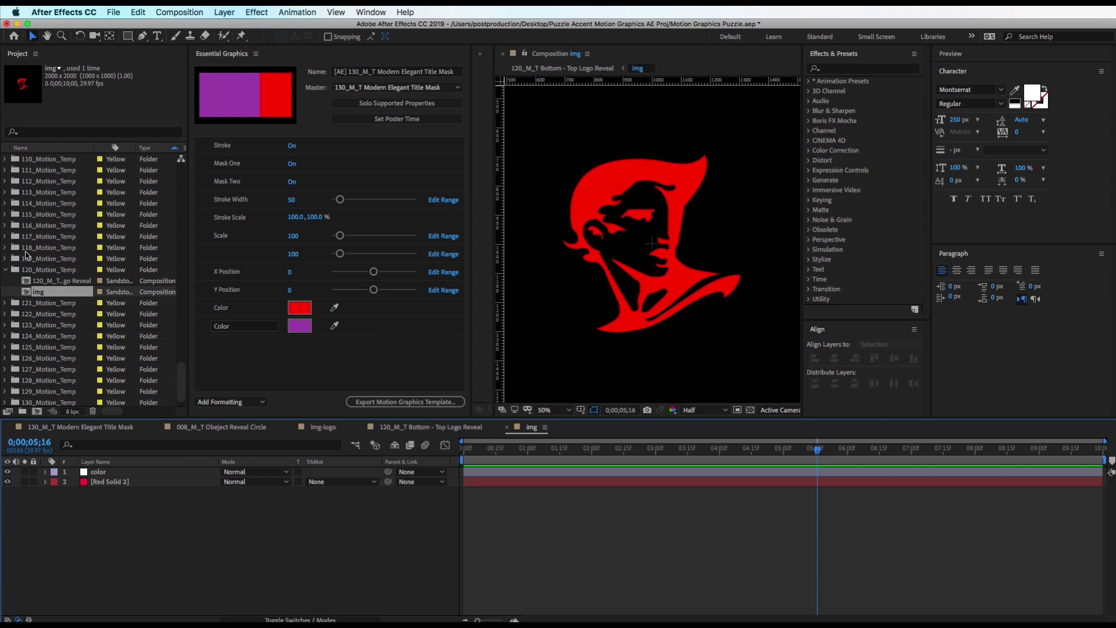
Step: Import the kisspng-skiing PNG from the IMG folder into the 120_Motion_Temp project folder
{"action": "left_click", "coordinate": [114, 12]}
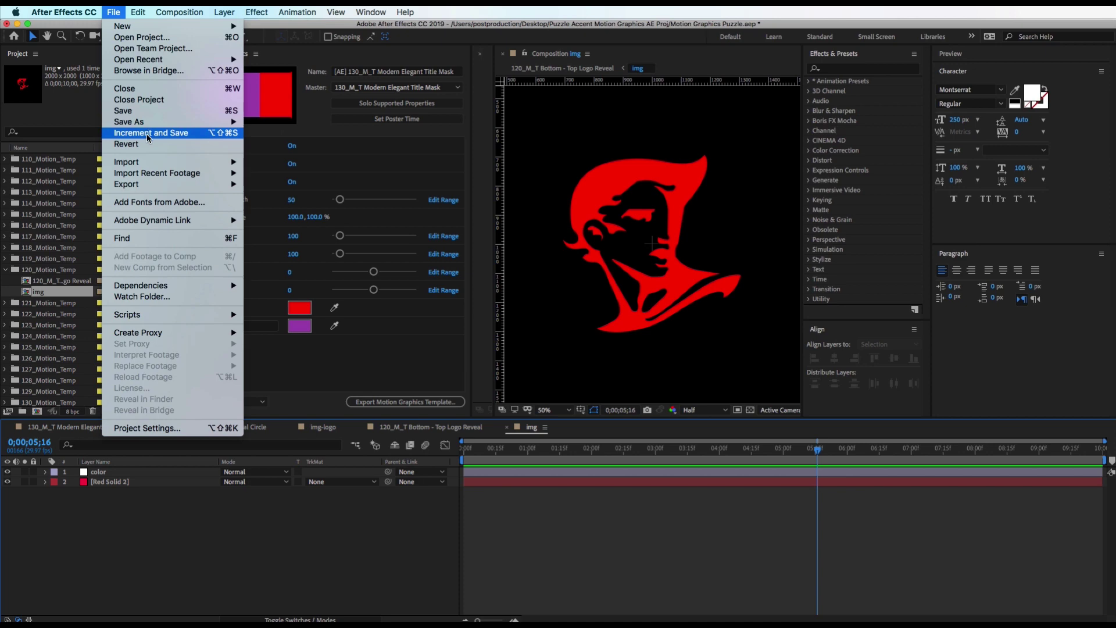
{"action": "mouse_move", "coordinate": [154, 165]}
{"action": "left_click", "coordinate": [262, 163]}
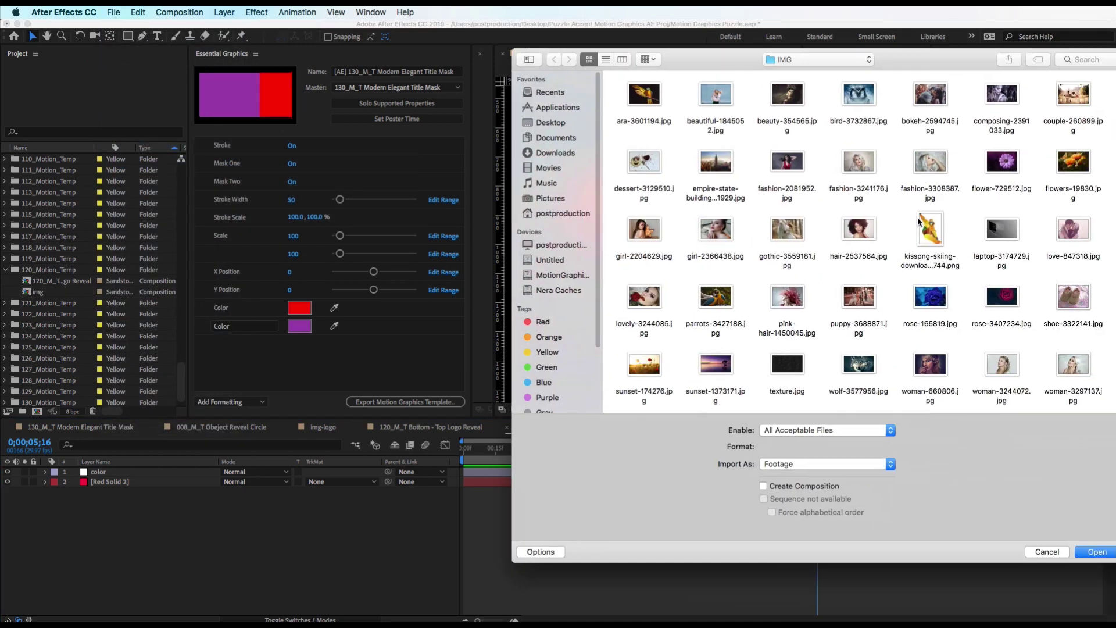
{"action": "left_click", "coordinate": [930, 230]}
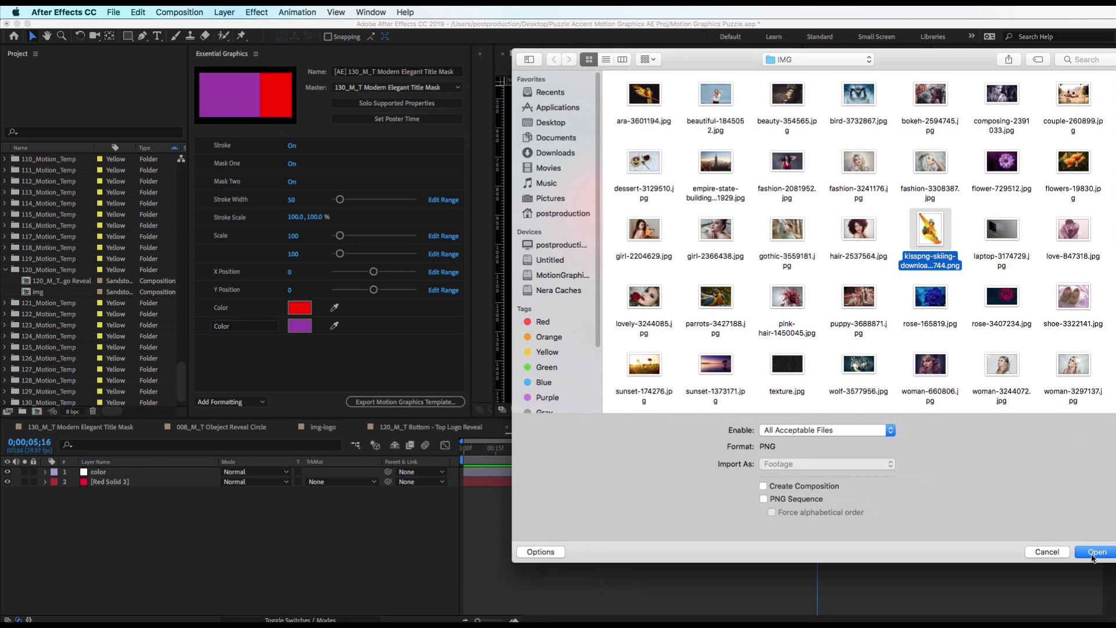
{"action": "left_click", "coordinate": [1093, 550]}
Step: Add the skiing PNG to the img composition as the lowest layer and hide the color and red solid layers
{"action": "left_click_drag", "start_coordinate": [61, 303], "coordinate": [77, 491]}
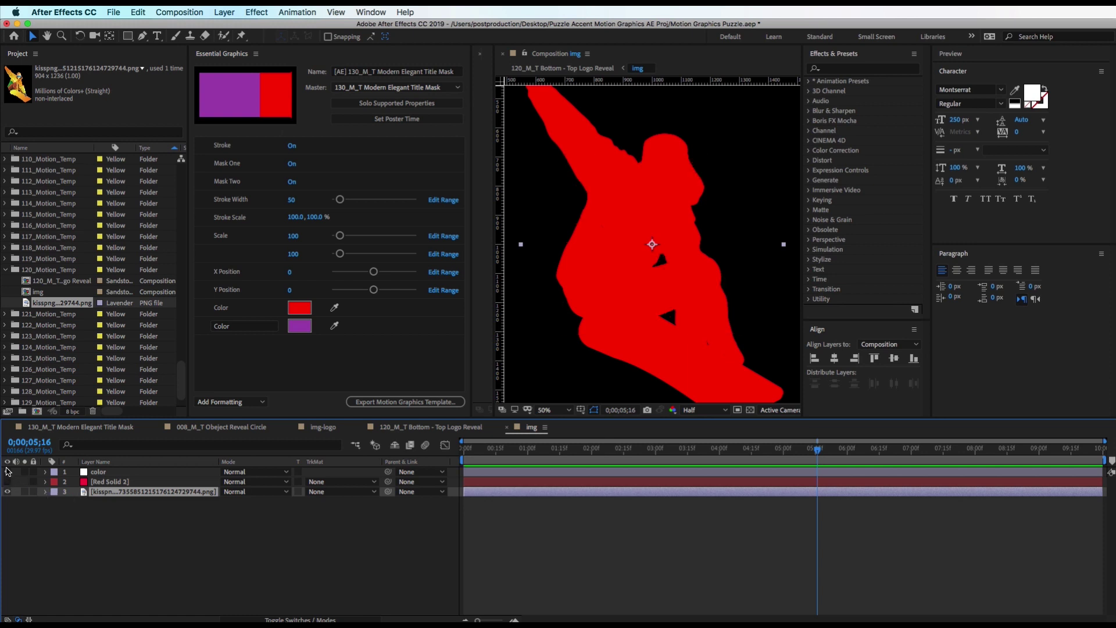
{"action": "left_click_drag", "start_coordinate": [7, 472], "coordinate": [7, 481]}
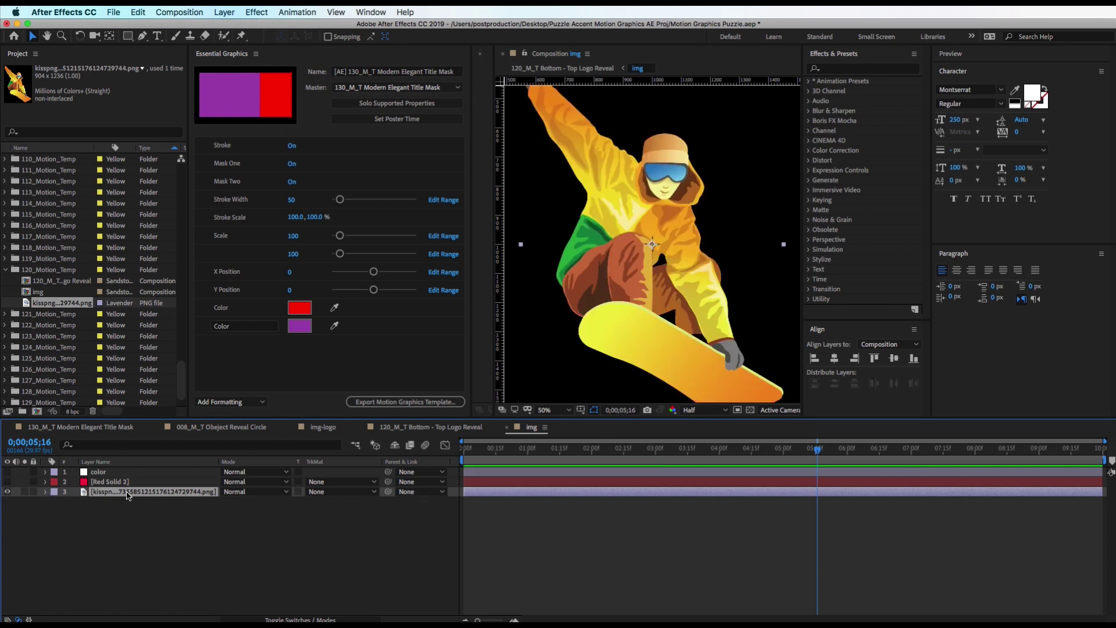
Step: Scale the skiing PNG layer to 71% and preview the replaced logo in the 120_M_T Bottom - Top Logo Reveal composition
{"action": "key", "text": "s"}
{"action": "left_click_drag", "start_coordinate": [247, 502], "coordinate": [228, 503]}
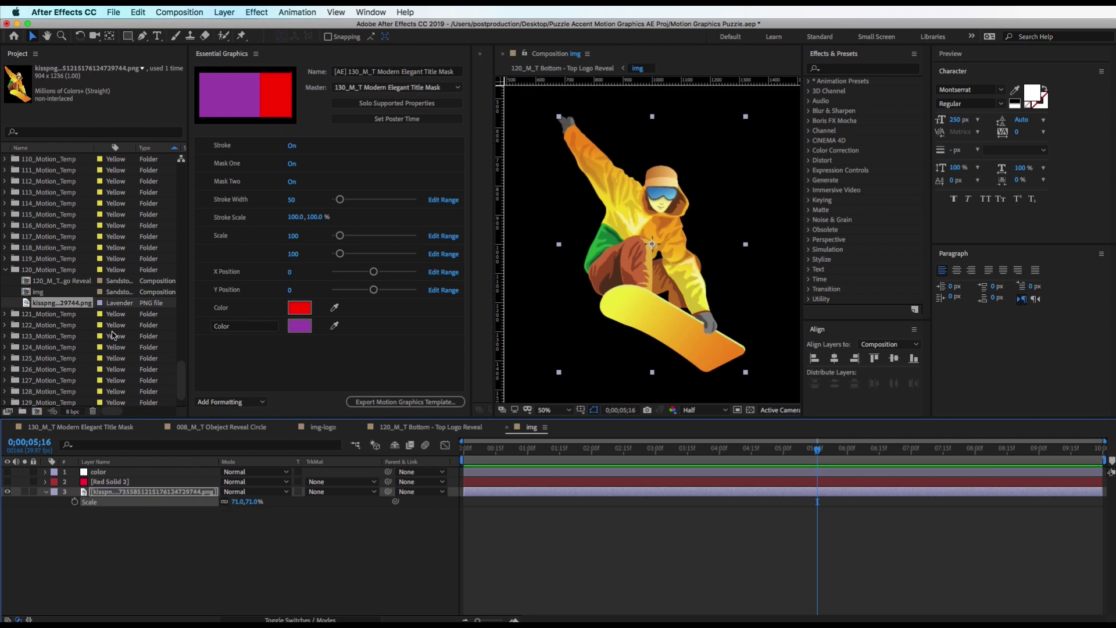
{"action": "double_click", "coordinate": [34, 282]}
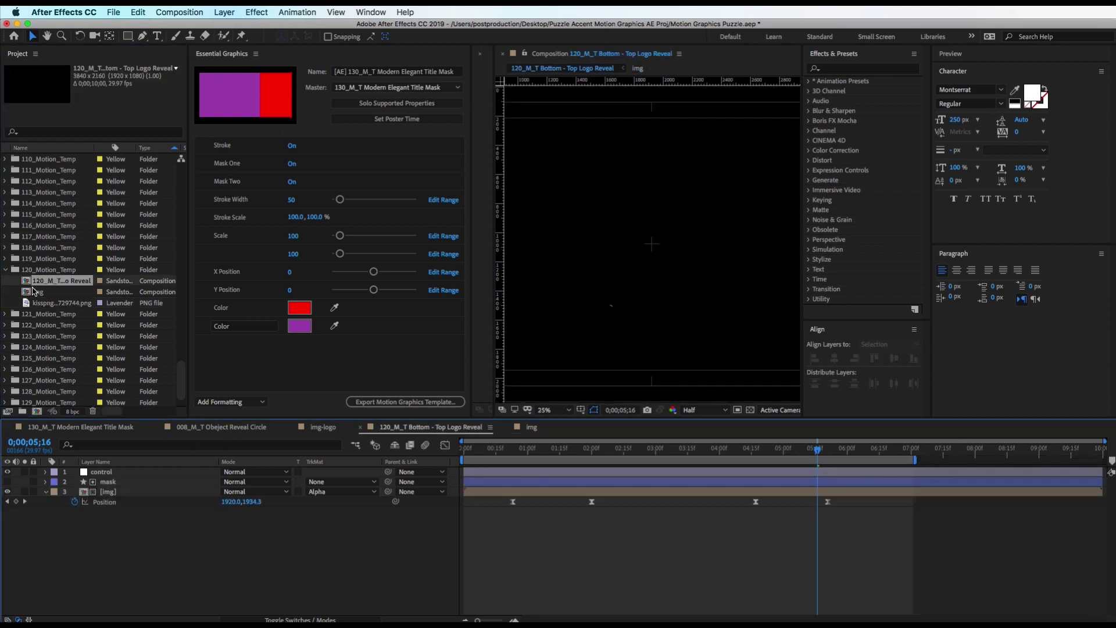
{"action": "left_click_drag", "start_coordinate": [646, 446], "coordinate": [619, 483]}
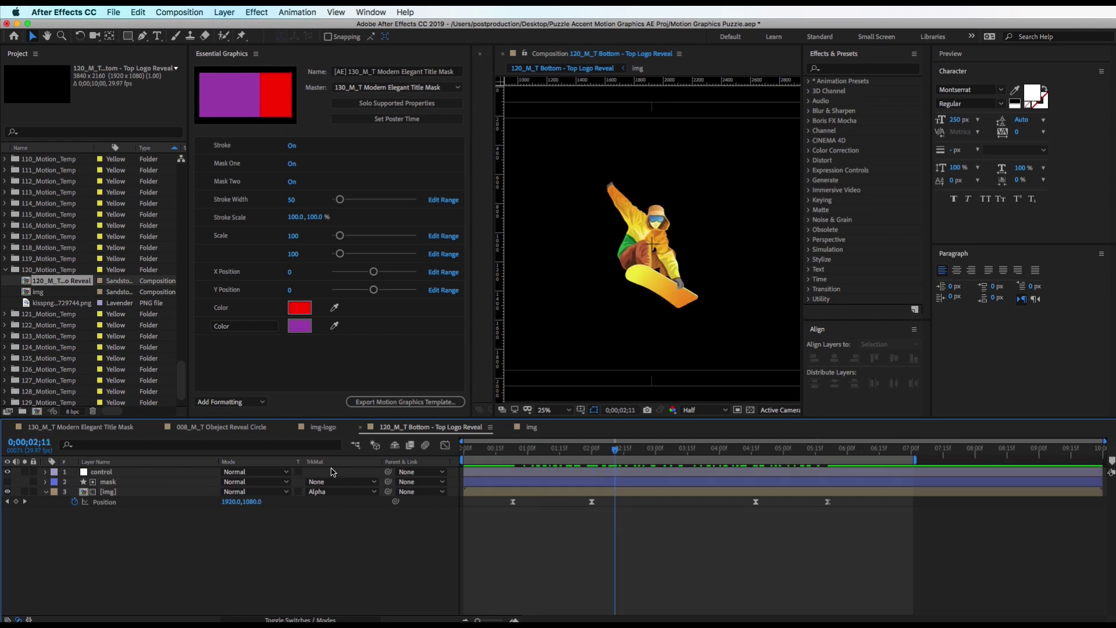
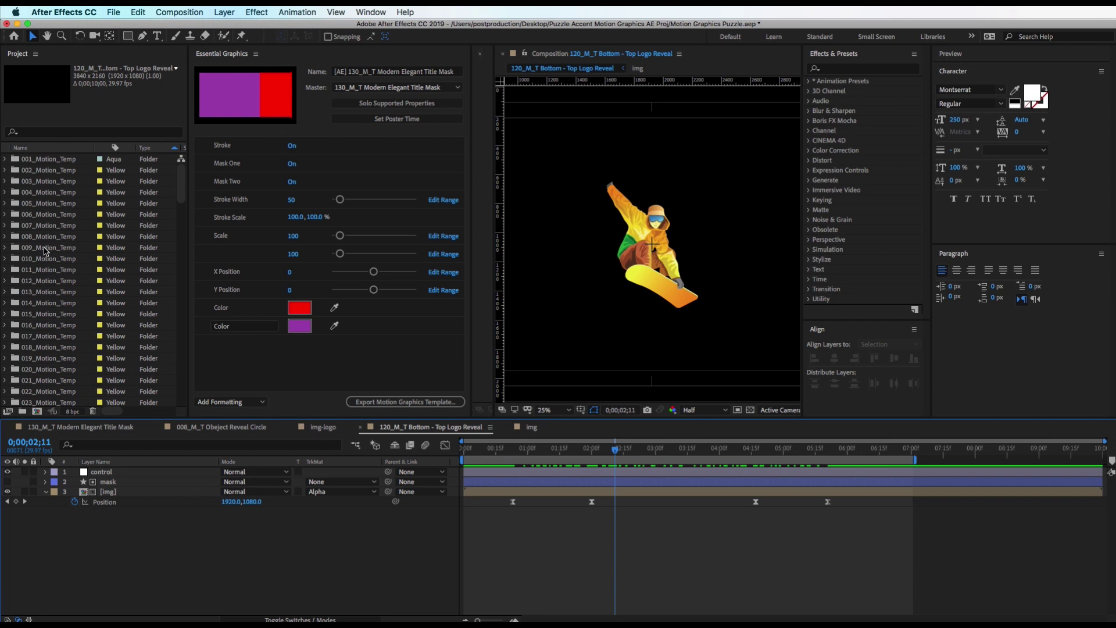
Step: Leave only the 008_M_T Obeject Reveal Circle composition open in the timeline and view its logo at 0;00;02;06
{"action": "left_click", "coordinate": [6, 236]}
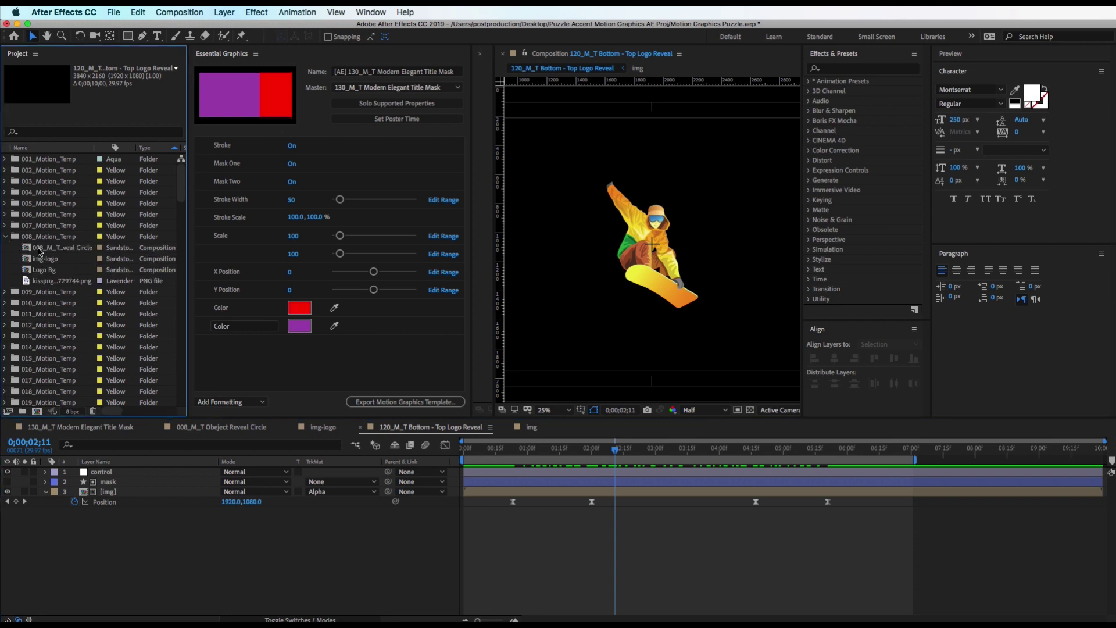
{"action": "double_click", "coordinate": [39, 250]}
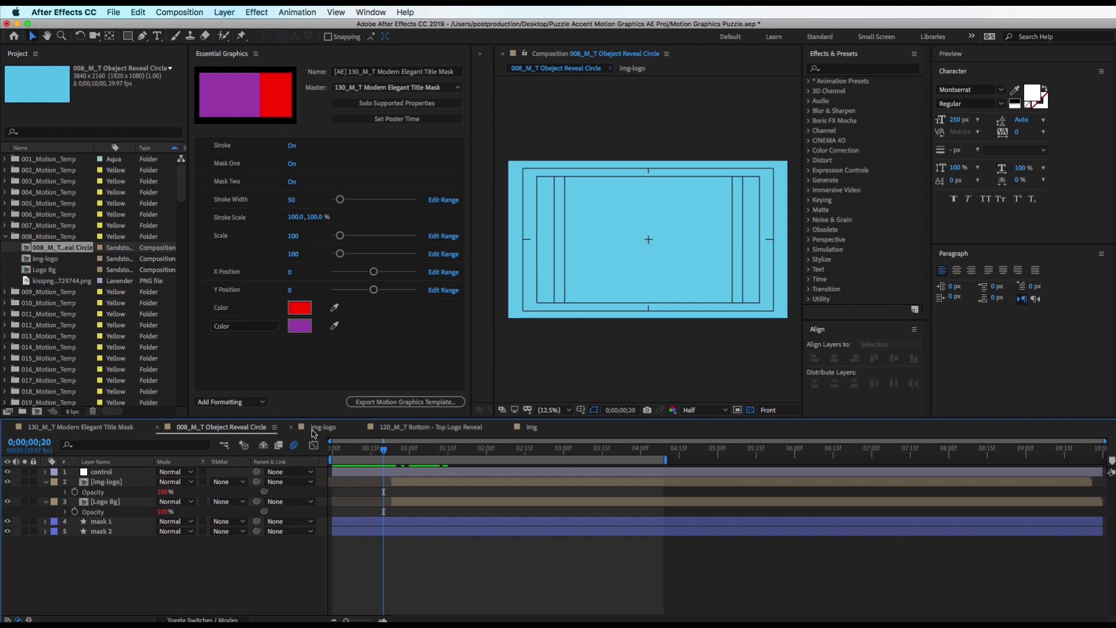
{"action": "left_click", "coordinate": [291, 427]}
{"action": "left_click", "coordinate": [291, 427]}
{"action": "left_click", "coordinate": [291, 427]}
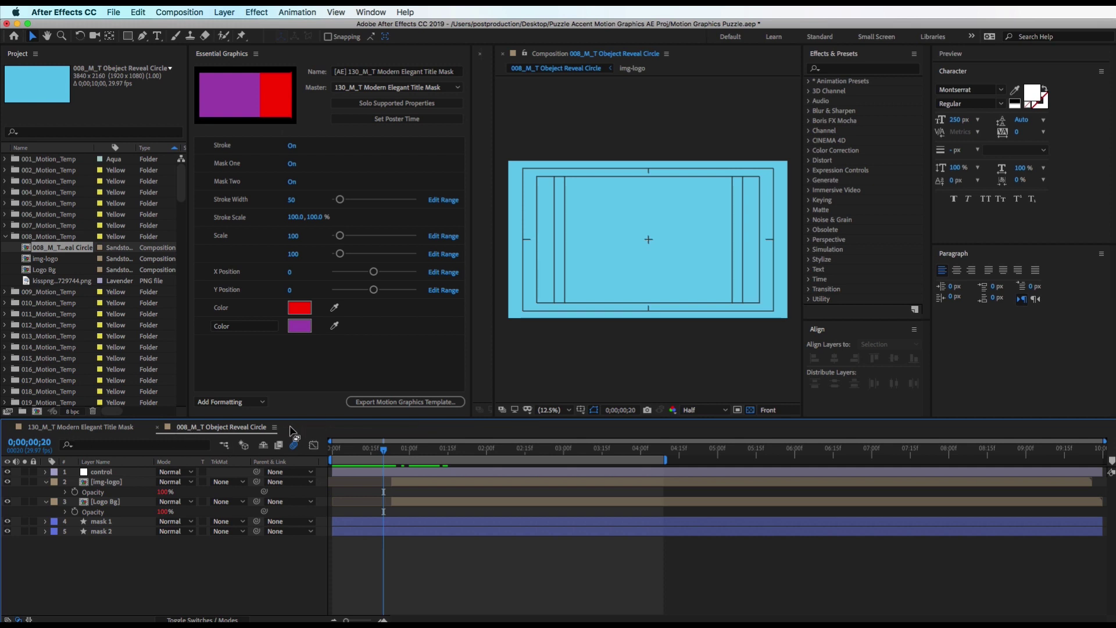
{"action": "left_click", "coordinate": [9, 427]}
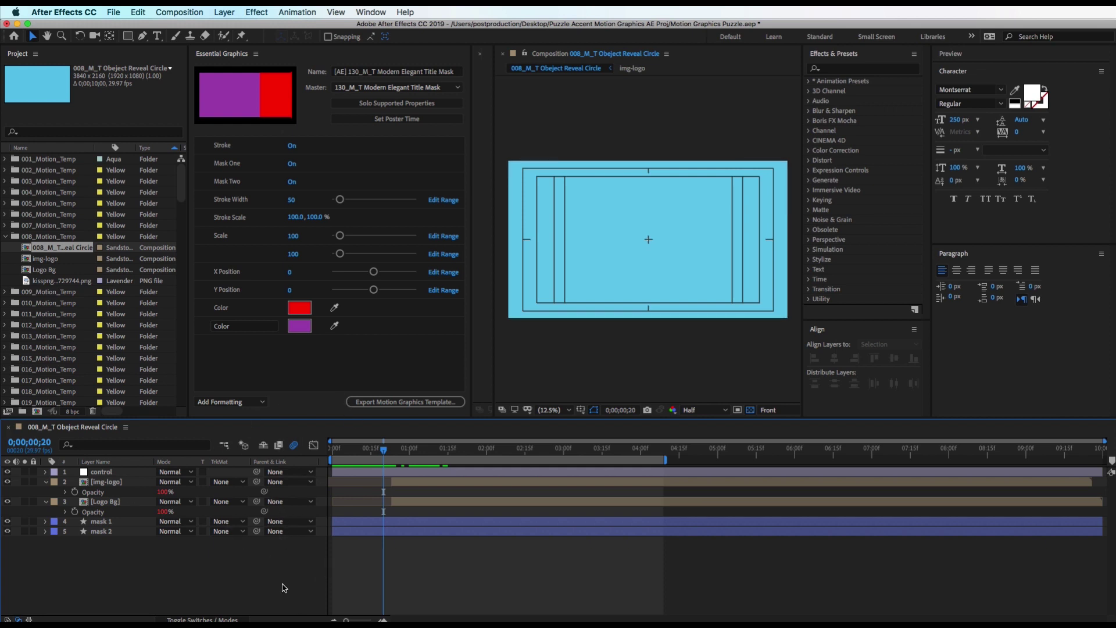
{"action": "left_click_drag", "start_coordinate": [386, 451], "coordinate": [506, 465]}
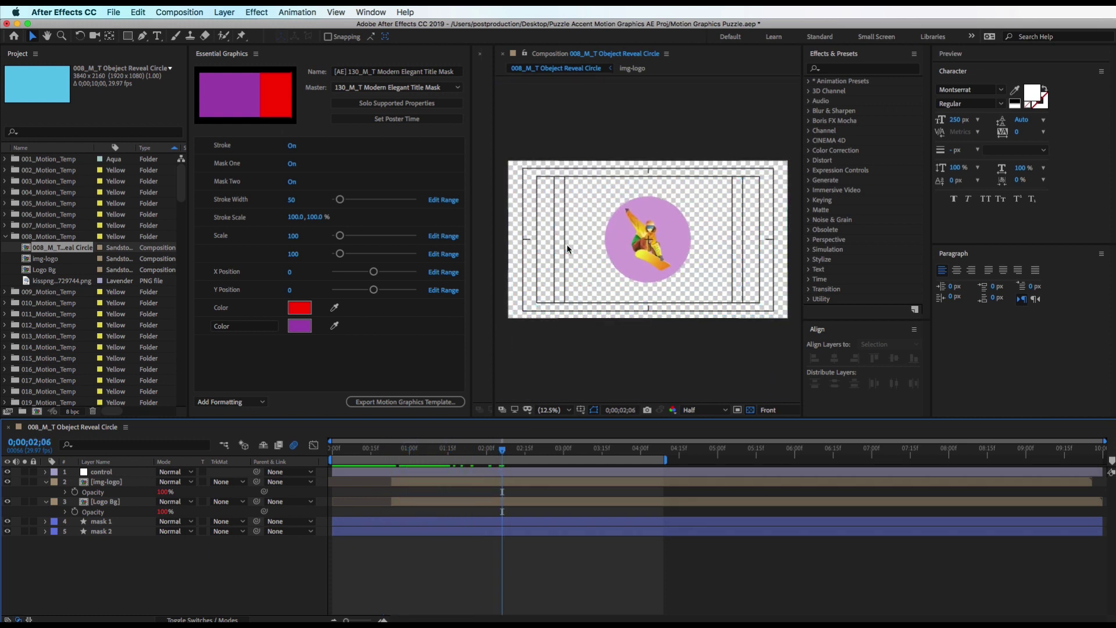
Step: Hide the Essential Graphics panel and show it again
{"action": "left_click", "coordinate": [369, 13]}
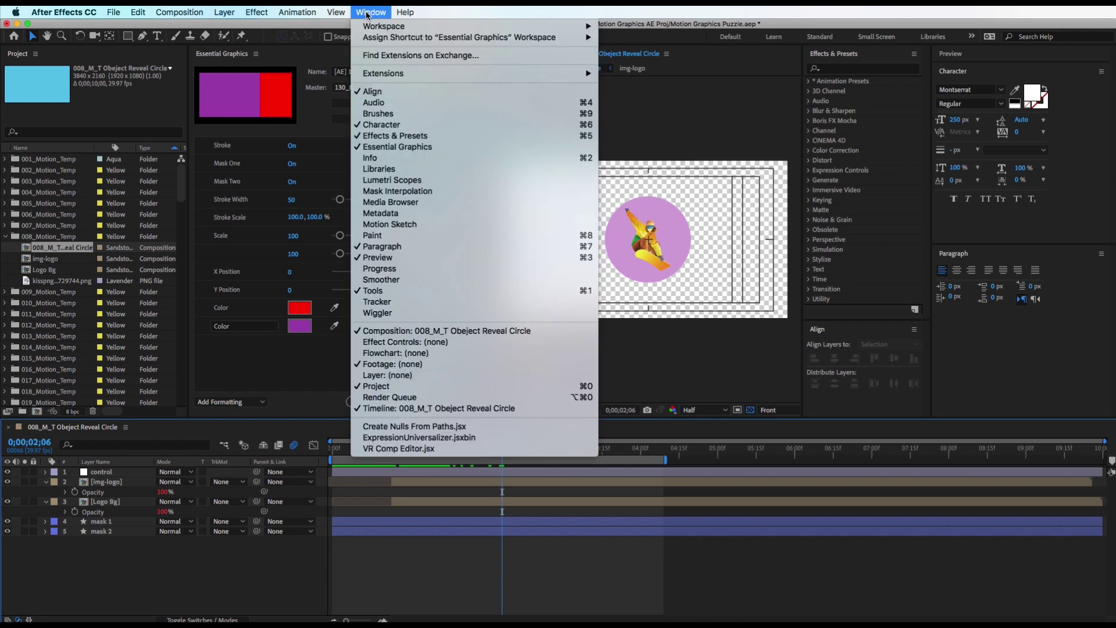
{"action": "left_click", "coordinate": [405, 147]}
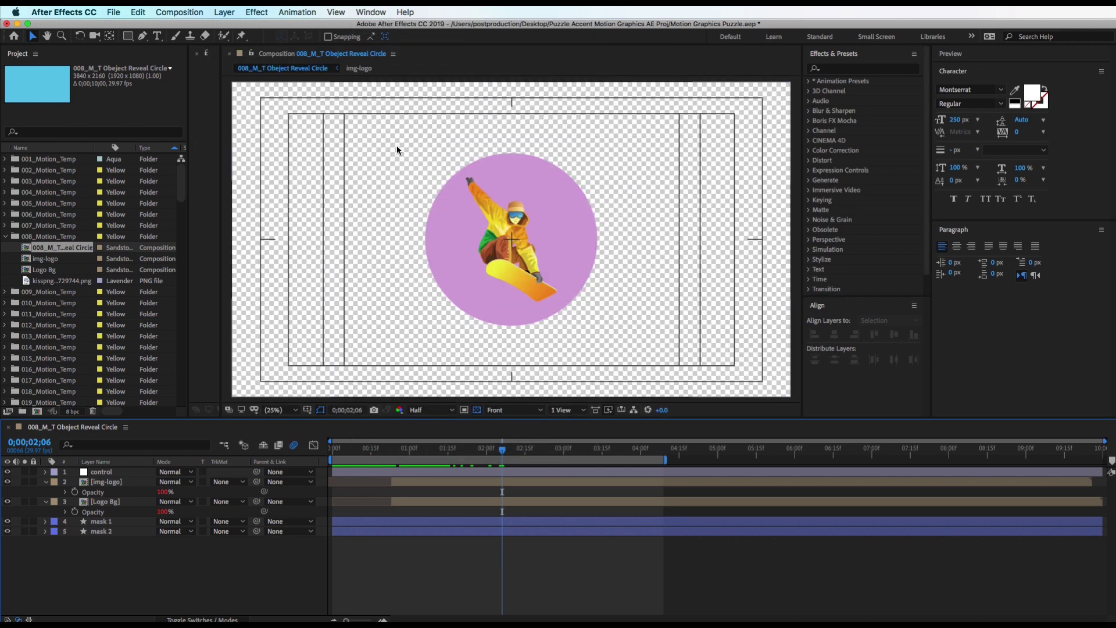
{"action": "left_click", "coordinate": [369, 12]}
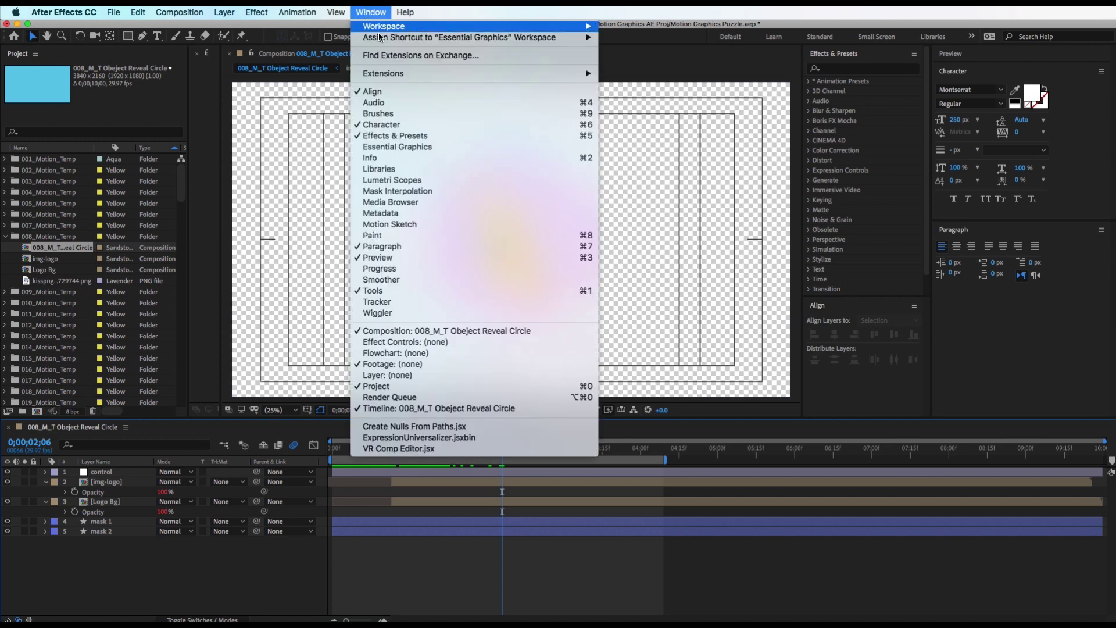
{"action": "left_click", "coordinate": [405, 147]}
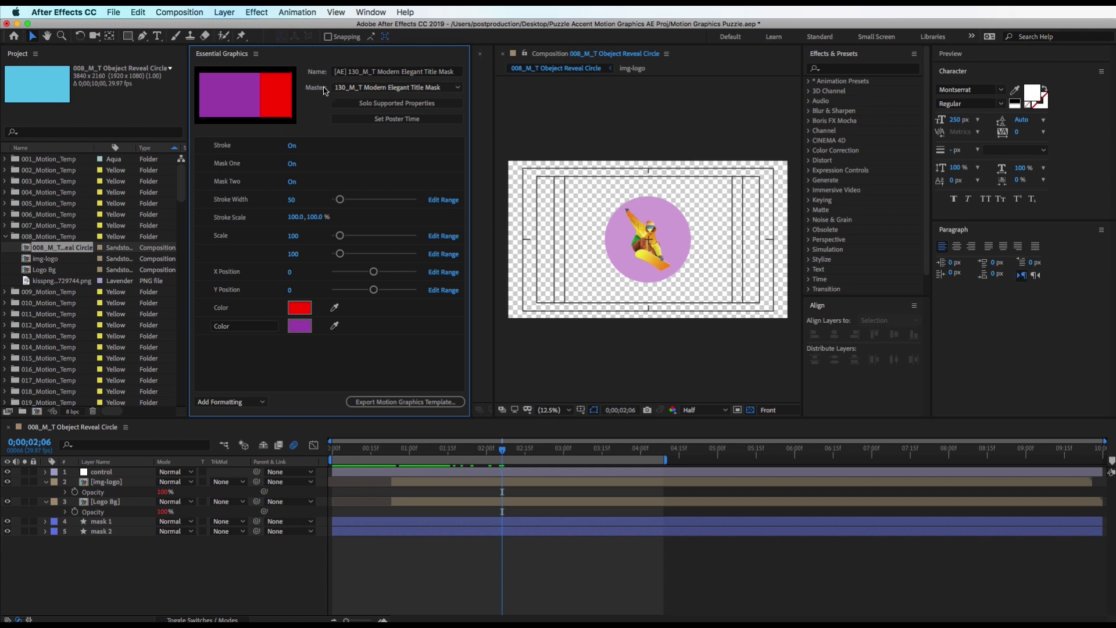
Step: Set the Essential Graphics master composition to 008_M_T Obeject Reveal Circle
{"action": "left_click", "coordinate": [351, 88]}
{"action": "scroll", "coordinate": [383, 151], "scroll_direction": "up", "scroll_amount": 10}
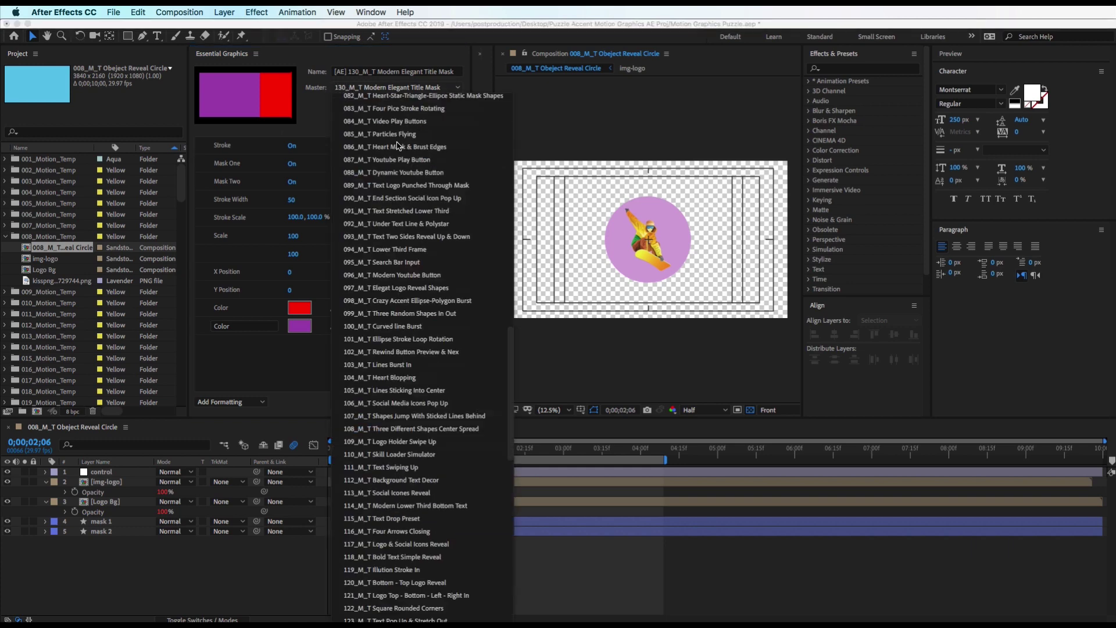
{"action": "scroll", "coordinate": [367, 221], "scroll_direction": "up", "scroll_amount": 5}
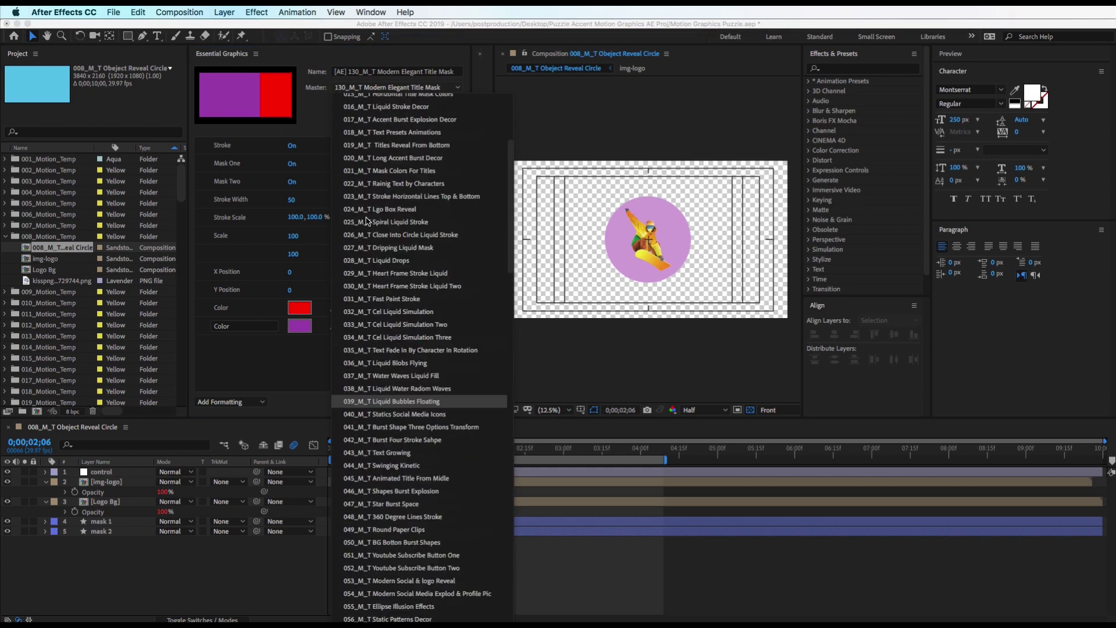
{"action": "scroll", "coordinate": [367, 221], "scroll_direction": "up", "scroll_amount": 3}
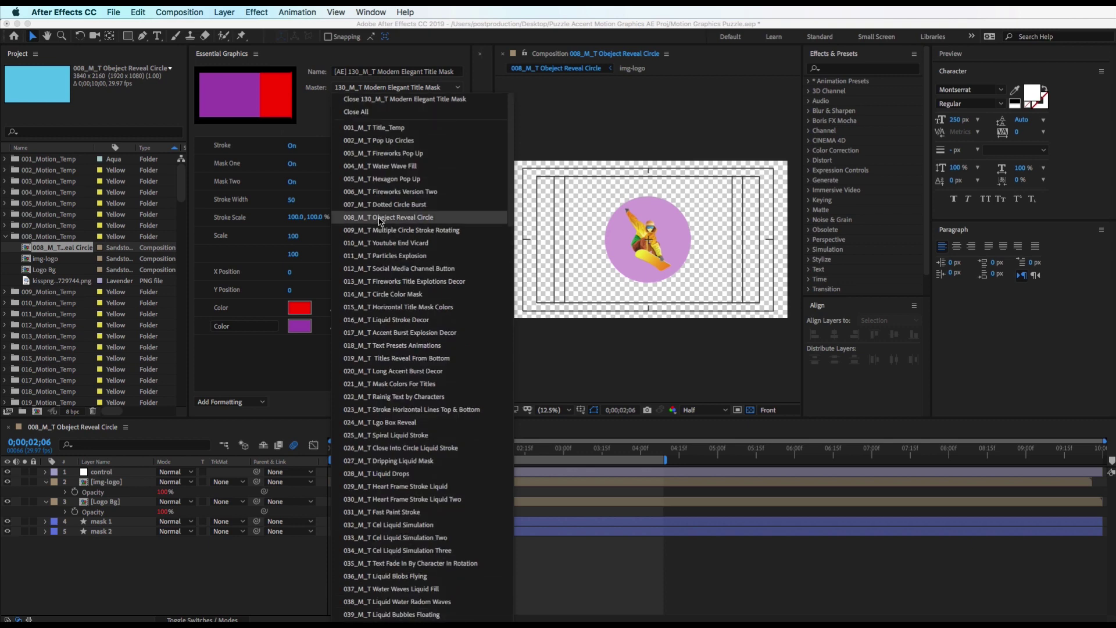
{"action": "left_click", "coordinate": [379, 219]}
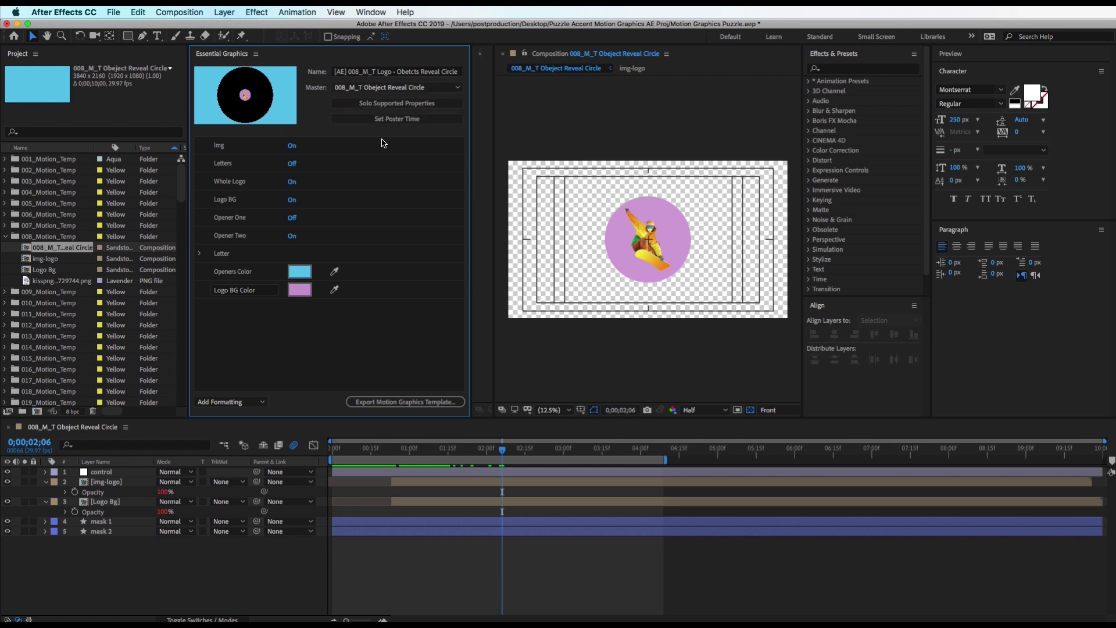
Step: Save the project and export the 008 template to the local Motion Templates folder, replacing the existing file and accepting the font warning
{"action": "left_click", "coordinate": [393, 402]}
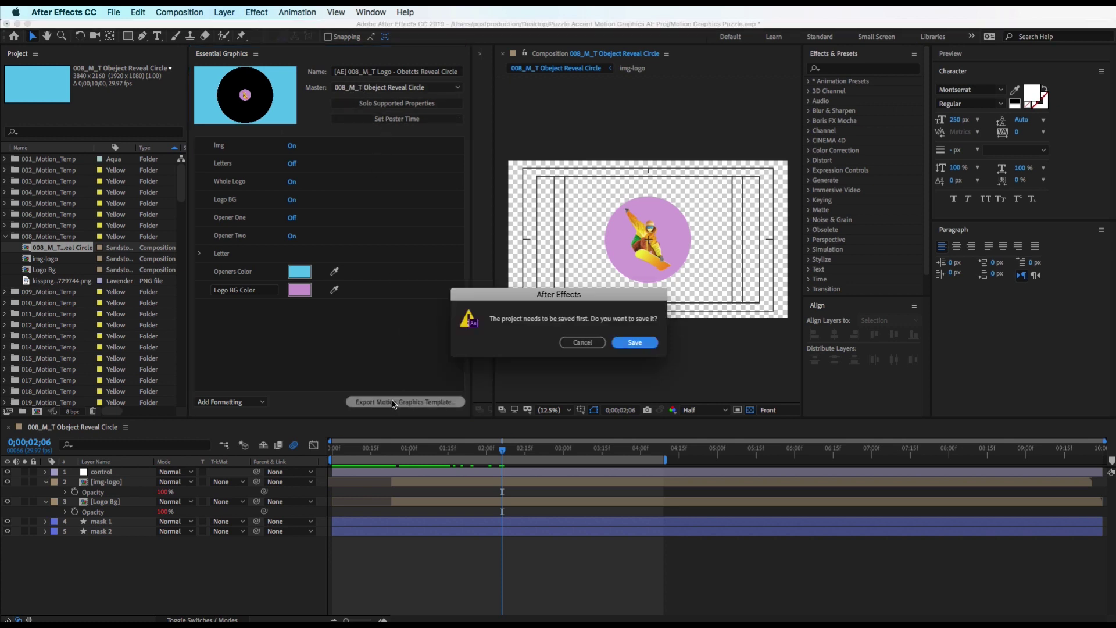
{"action": "left_click", "coordinate": [639, 344]}
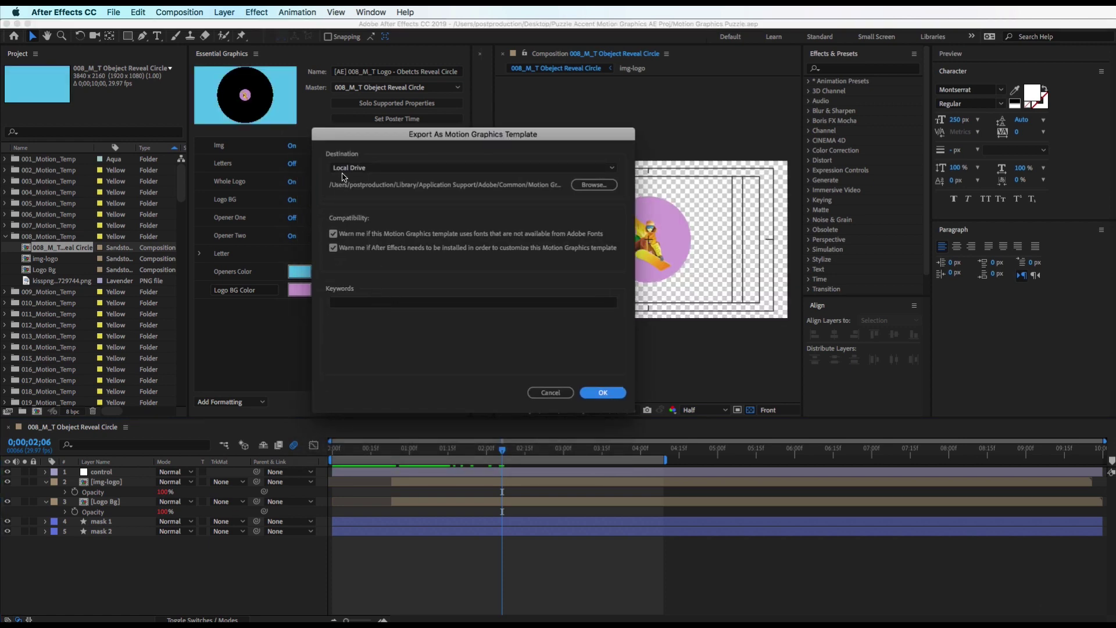
{"action": "left_click", "coordinate": [595, 185]}
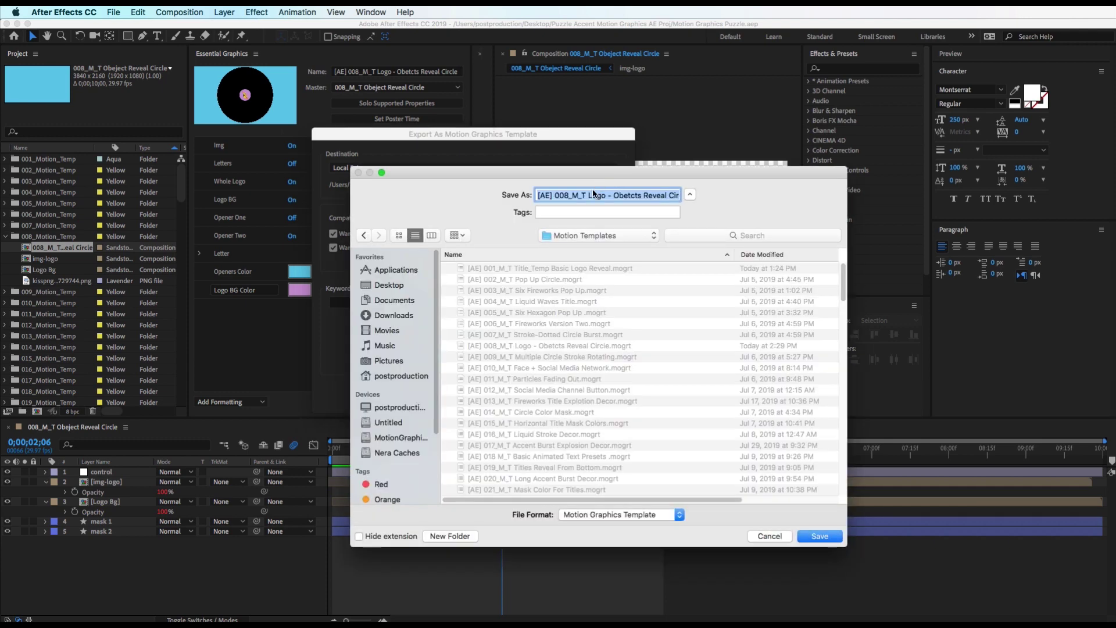
{"action": "scroll", "coordinate": [407, 419], "scroll_direction": "down", "scroll_amount": 4}
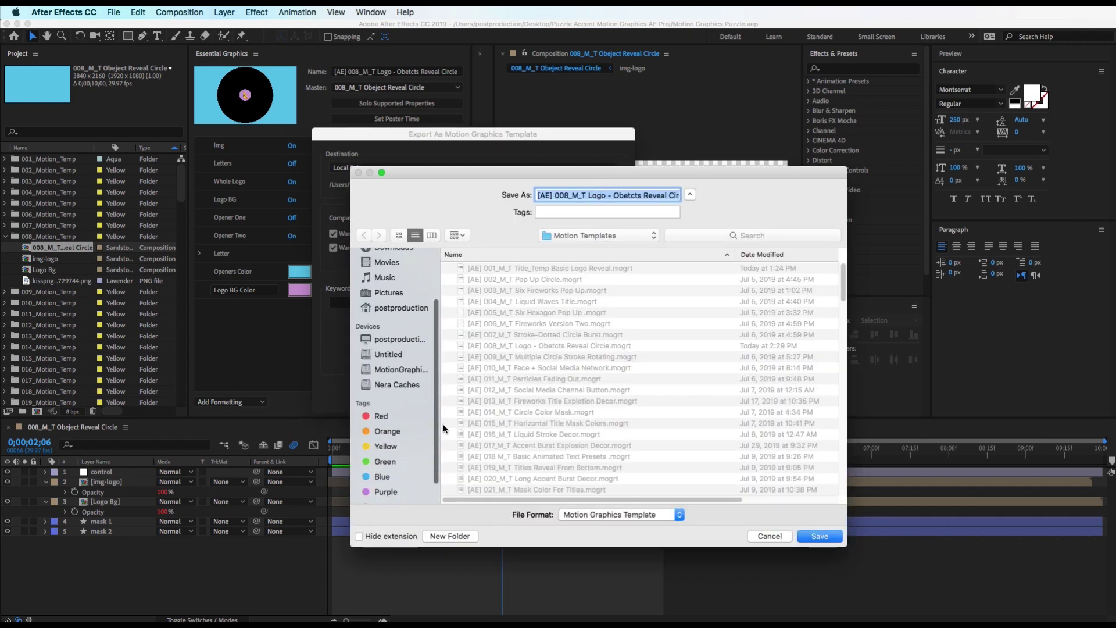
{"action": "left_click", "coordinate": [384, 450]}
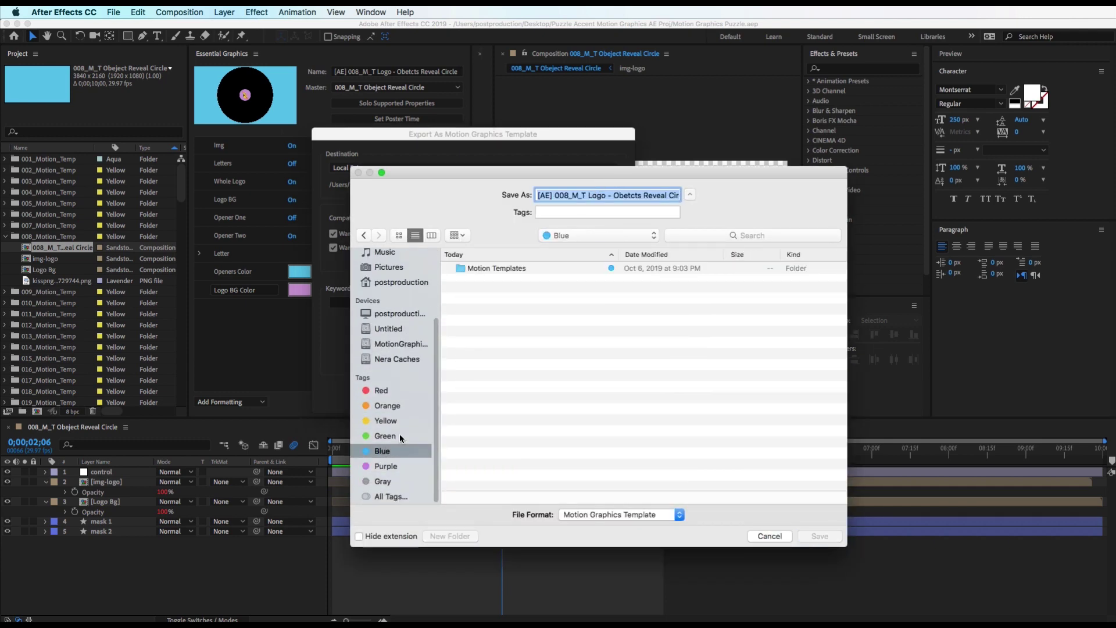
{"action": "double_click", "coordinate": [497, 269]}
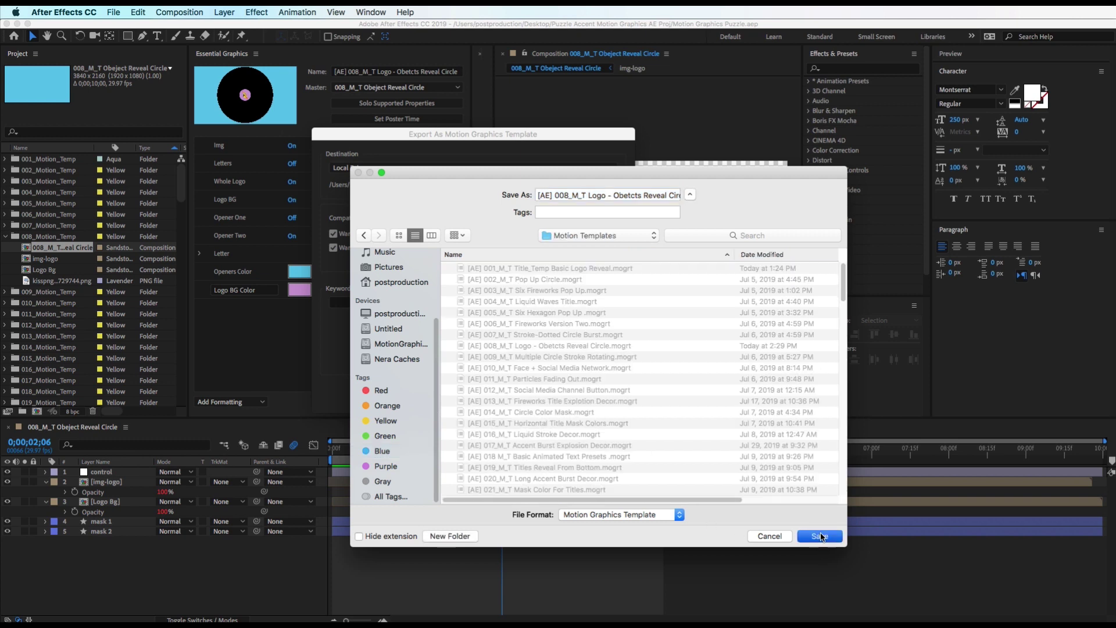
{"action": "left_click", "coordinate": [819, 536]}
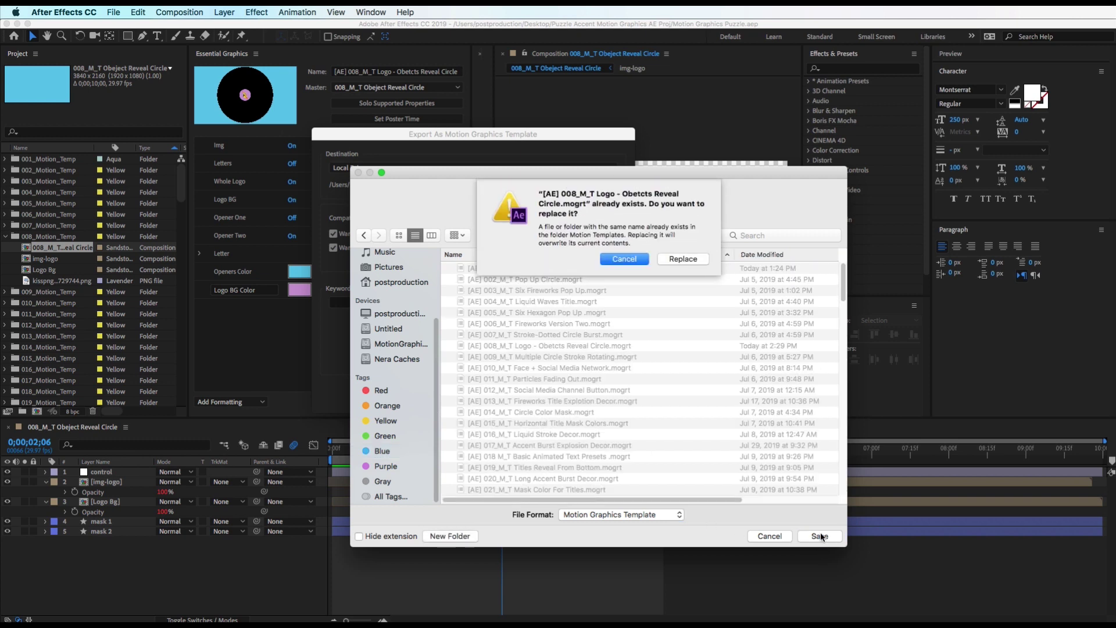
{"action": "left_click", "coordinate": [684, 258]}
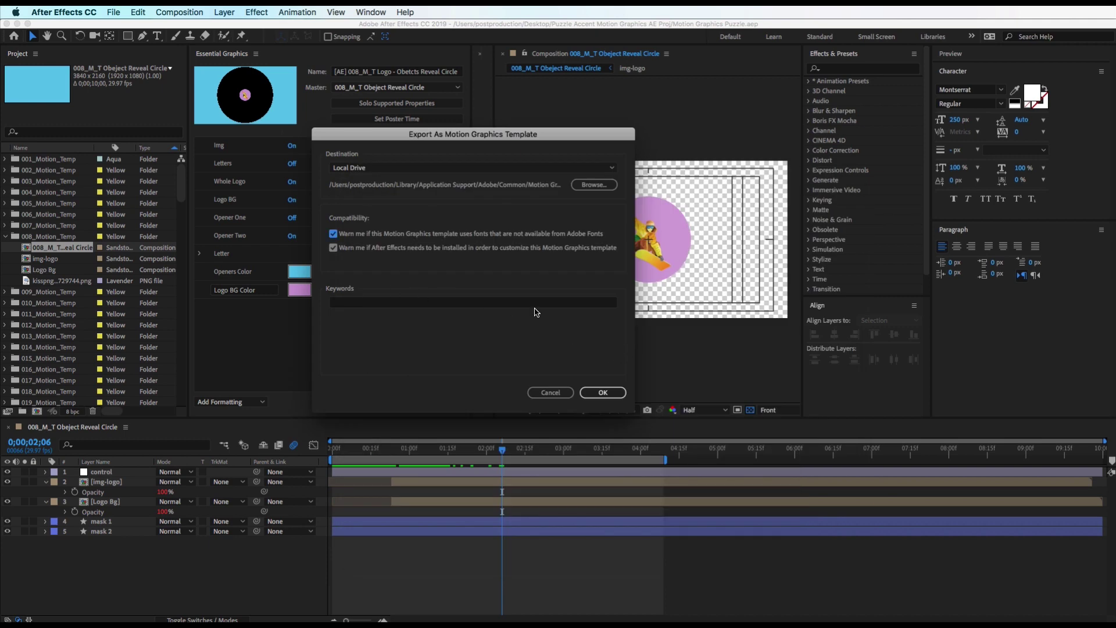
{"action": "left_click", "coordinate": [601, 391]}
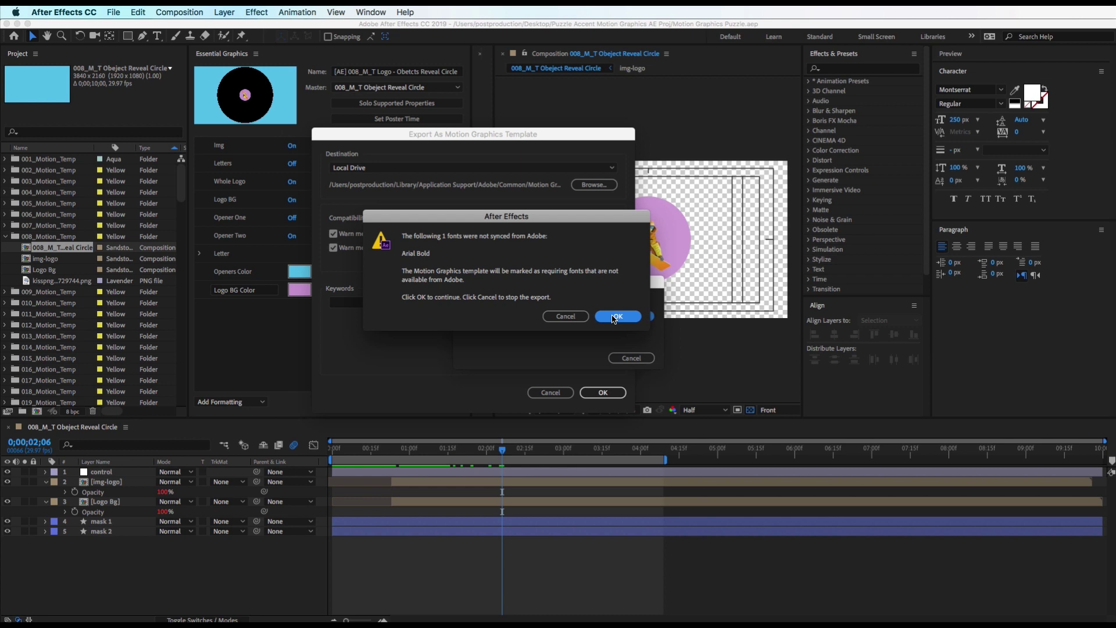
{"action": "left_click", "coordinate": [618, 316]}
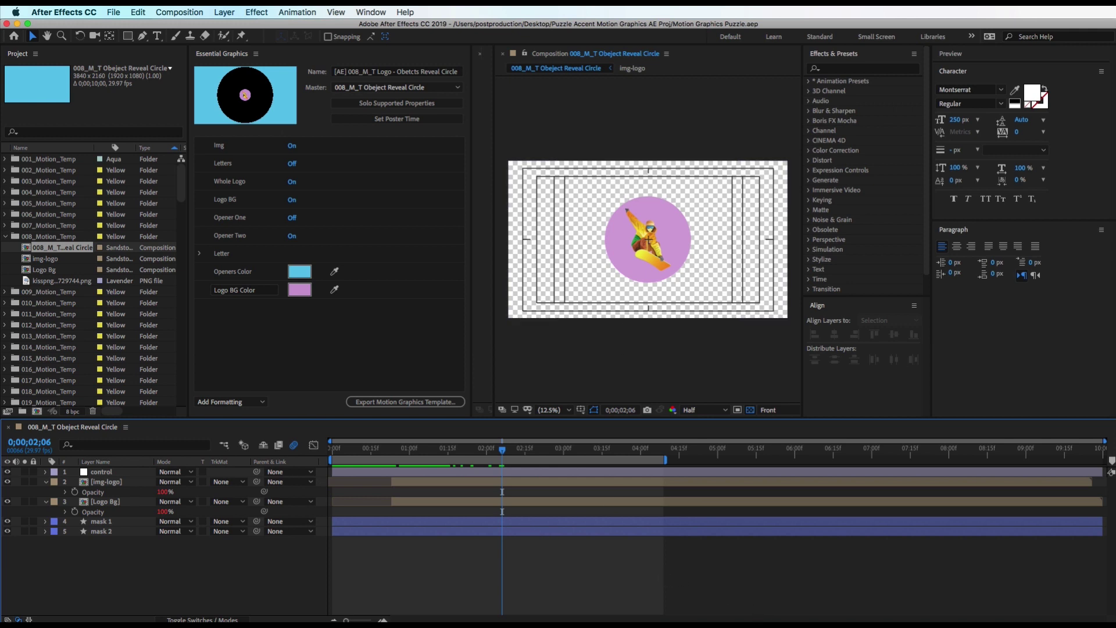
Step: Switch to Premiere Pro, move the playhead to 00;00;00;19 and place sunset-1373171.jpg on V2 at the start of the sequence
{"action": "key", "text": "super+Tab"}
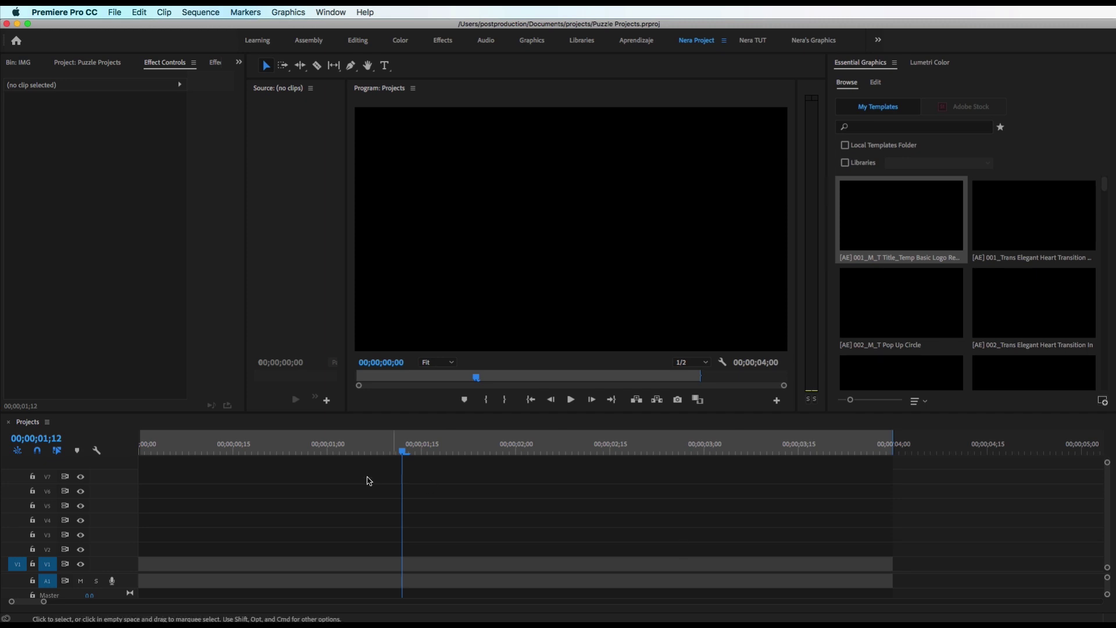
{"action": "left_click_drag", "start_coordinate": [409, 451], "coordinate": [258, 451]}
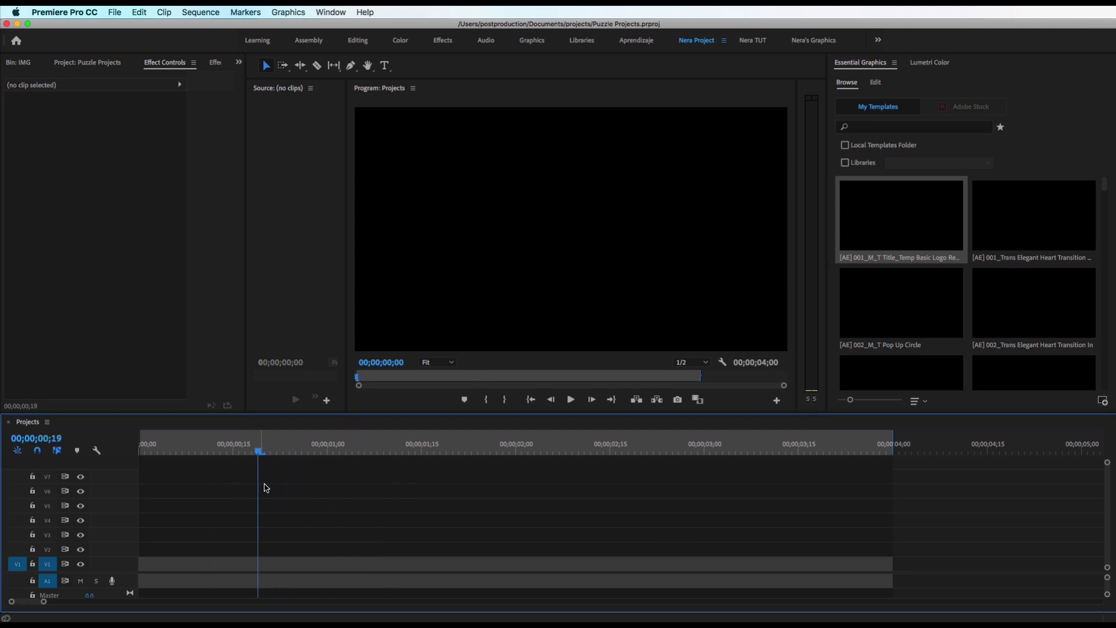
{"action": "left_click", "coordinate": [18, 63]}
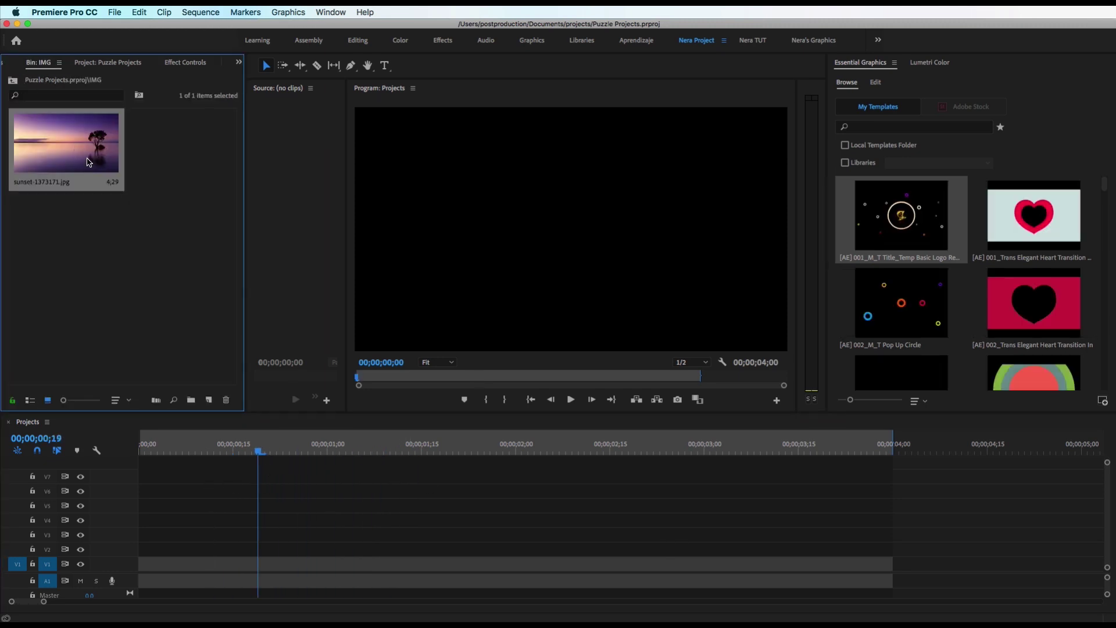
{"action": "left_click_drag", "start_coordinate": [69, 145], "coordinate": [296, 554]}
Step: Set the scale of the sunset-1373171.jpg clip to 39
{"action": "left_click", "coordinate": [314, 552]}
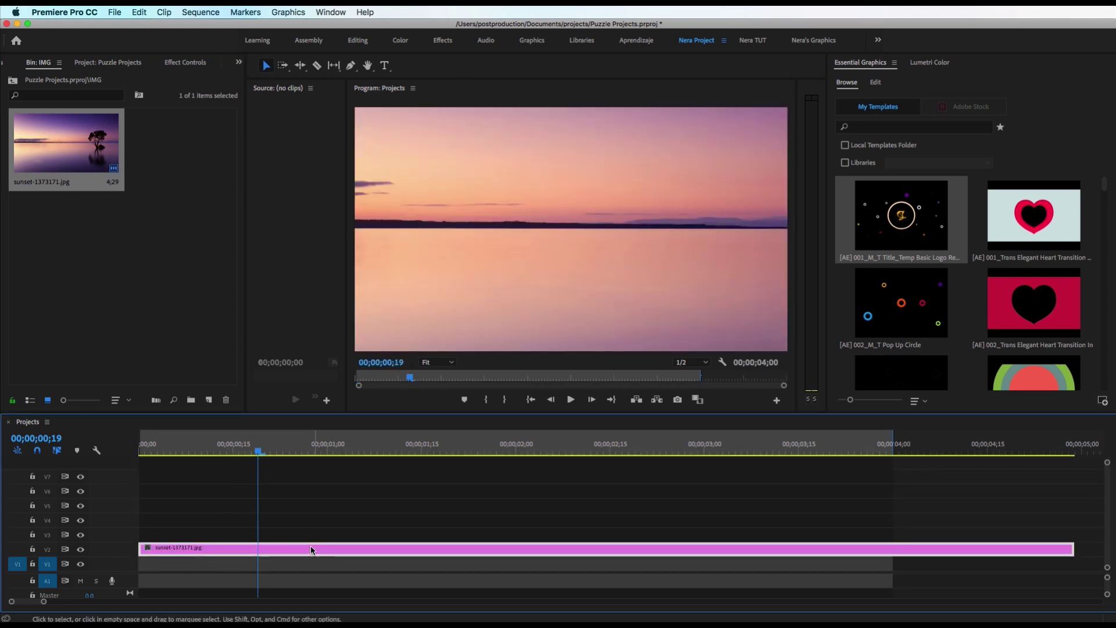
{"action": "left_click", "coordinate": [197, 63]}
{"action": "left_click_drag", "start_coordinate": [100, 134], "coordinate": [65, 134]}
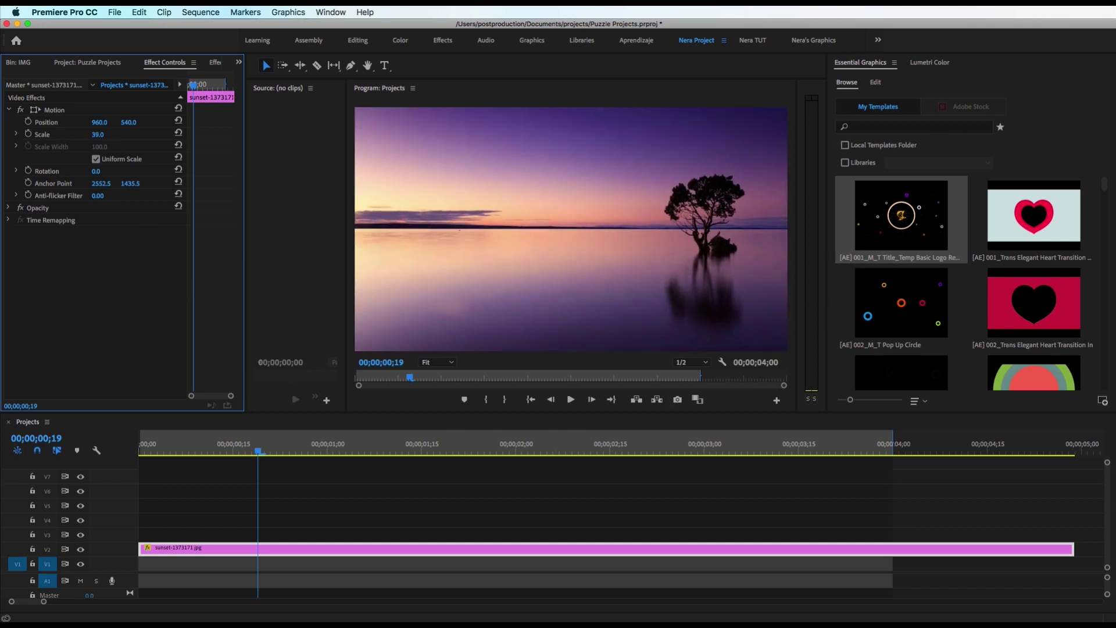
Step: Browse the installed motion graphics templates, including the updated 008_M_T logo template
{"action": "key", "text": "super+Tab"}
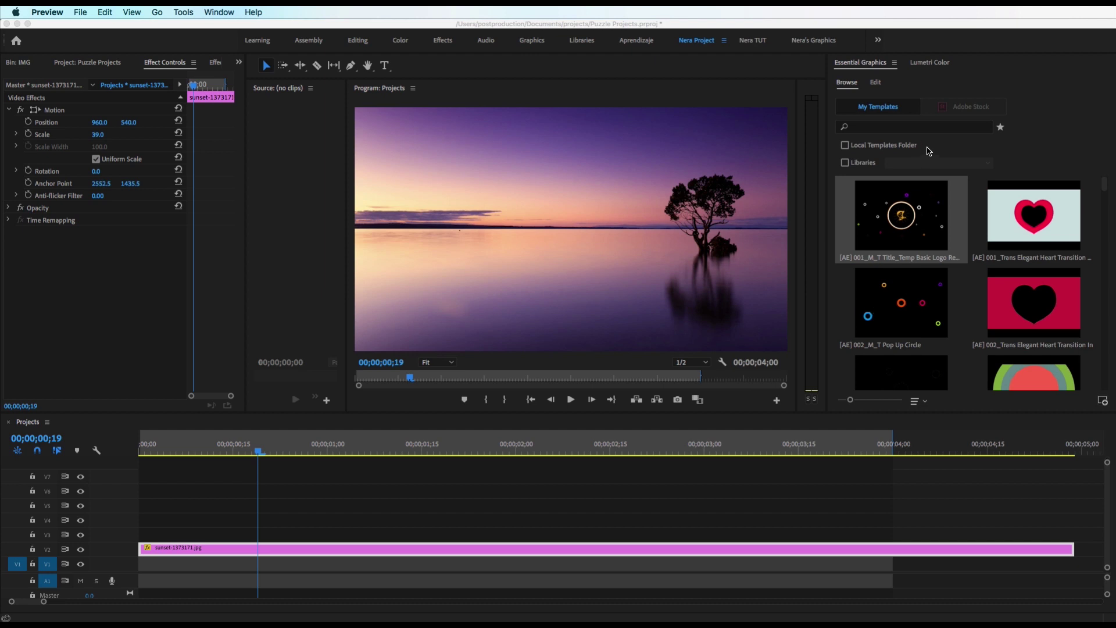
{"action": "left_click", "coordinate": [931, 126]}
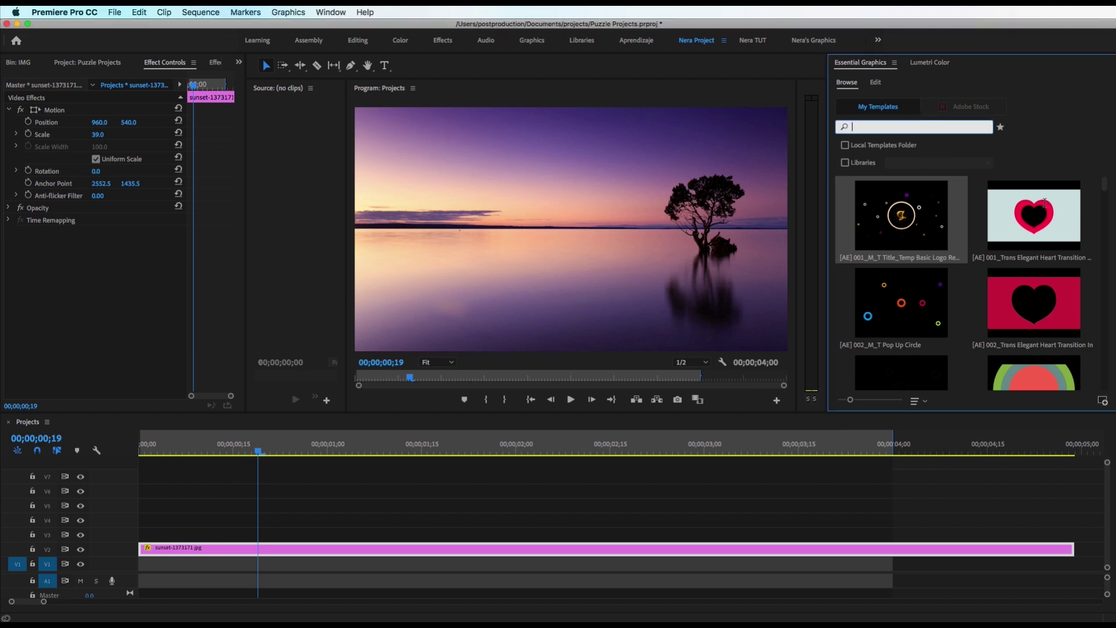
{"action": "left_click", "coordinate": [1055, 163]}
{"action": "scroll", "coordinate": [1017, 268], "scroll_direction": "down", "scroll_amount": 5}
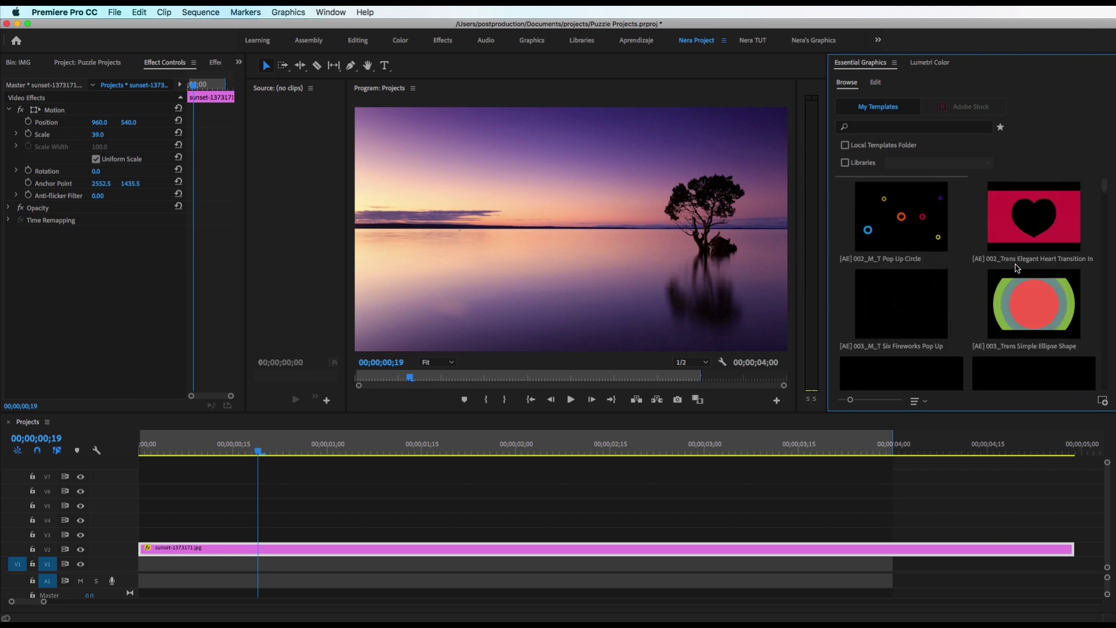
{"action": "scroll", "coordinate": [1017, 268], "scroll_direction": "down", "scroll_amount": 7}
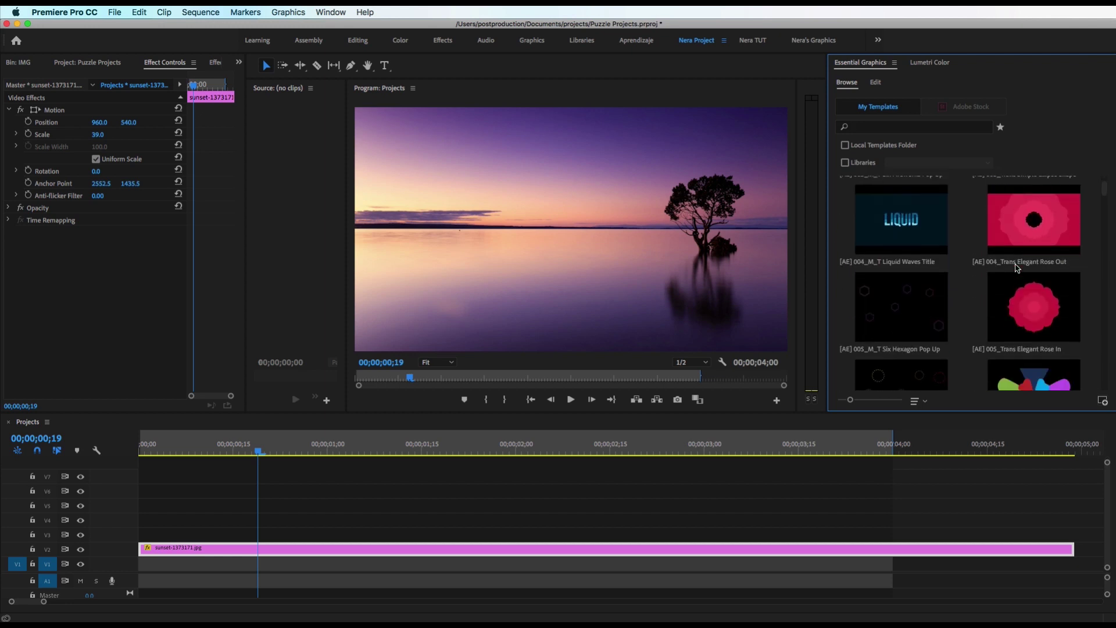
{"action": "scroll", "coordinate": [1017, 268], "scroll_direction": "down", "scroll_amount": 2}
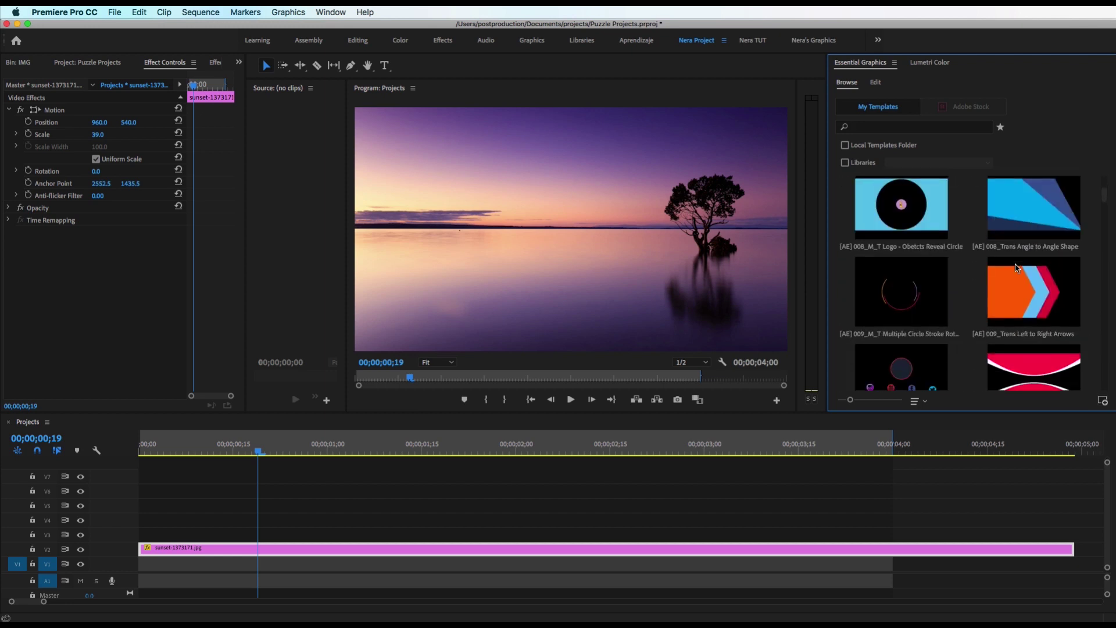
{"action": "scroll", "coordinate": [1017, 268], "scroll_direction": "up", "scroll_amount": 12}
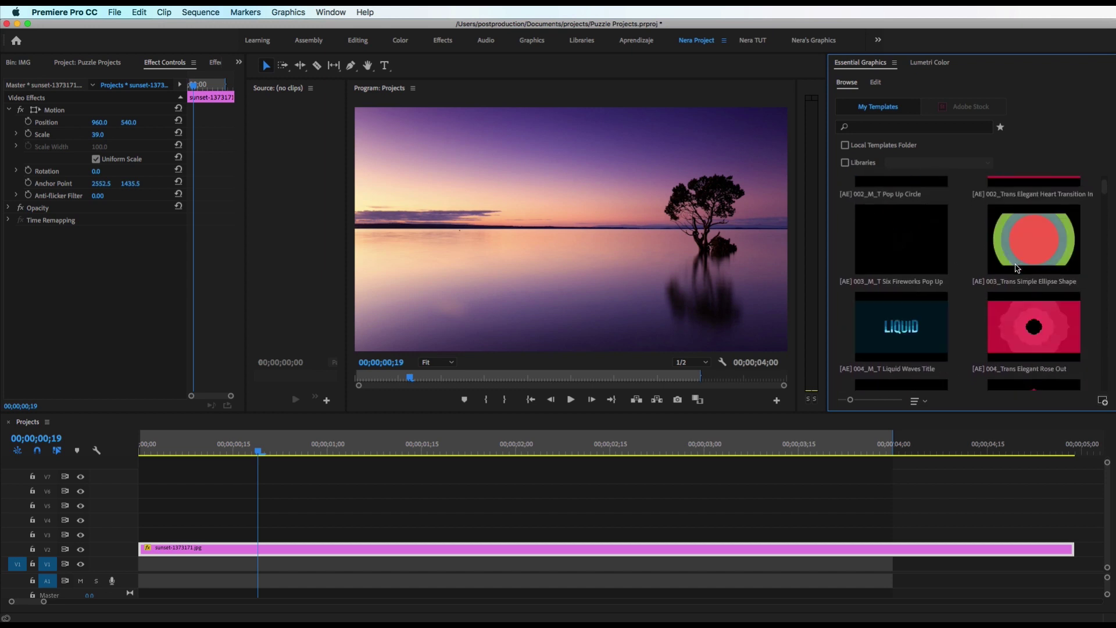
{"action": "scroll", "coordinate": [1017, 268], "scroll_direction": "up", "scroll_amount": 3}
Step: Find the 047_M_T Star Burst Space template, place it on V3 at the sequence start and scale it to frame size
{"action": "left_click", "coordinate": [955, 125]}
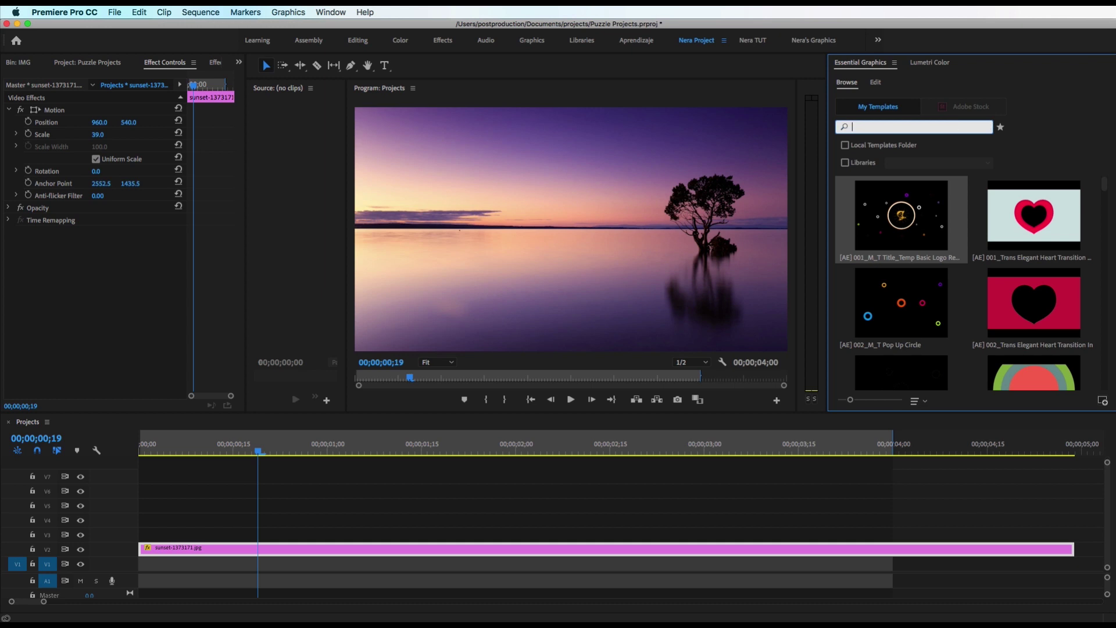
{"action": "type", "text": "047"}
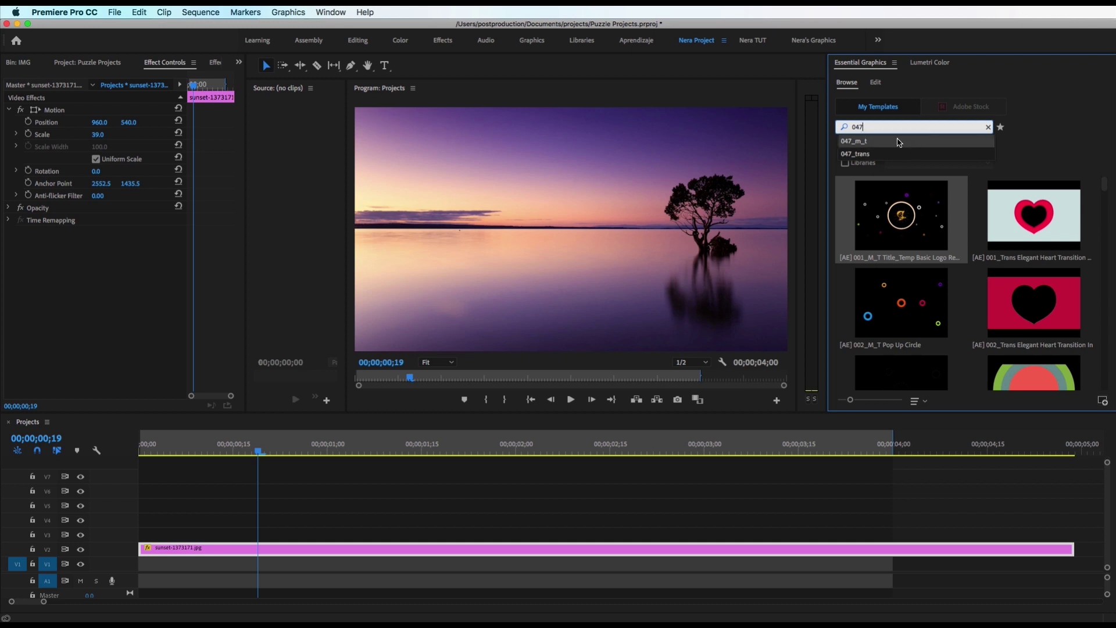
{"action": "left_click", "coordinate": [854, 141]}
{"action": "left_click_drag", "start_coordinate": [924, 213], "coordinate": [137, 534]}
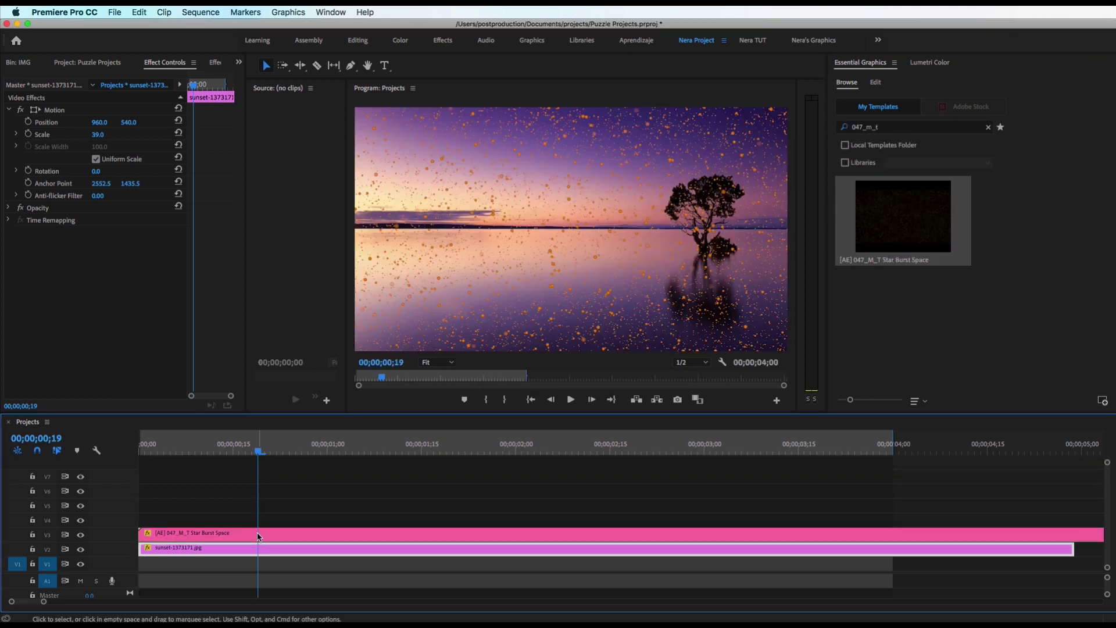
{"action": "right_click", "coordinate": [325, 533]}
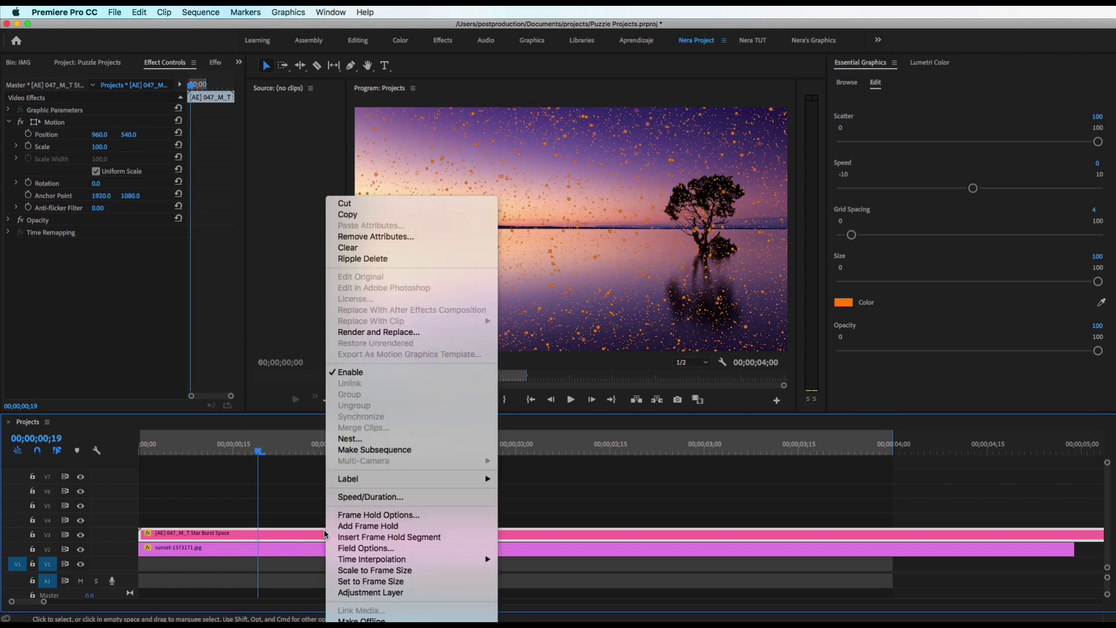
{"action": "left_click", "coordinate": [388, 570]}
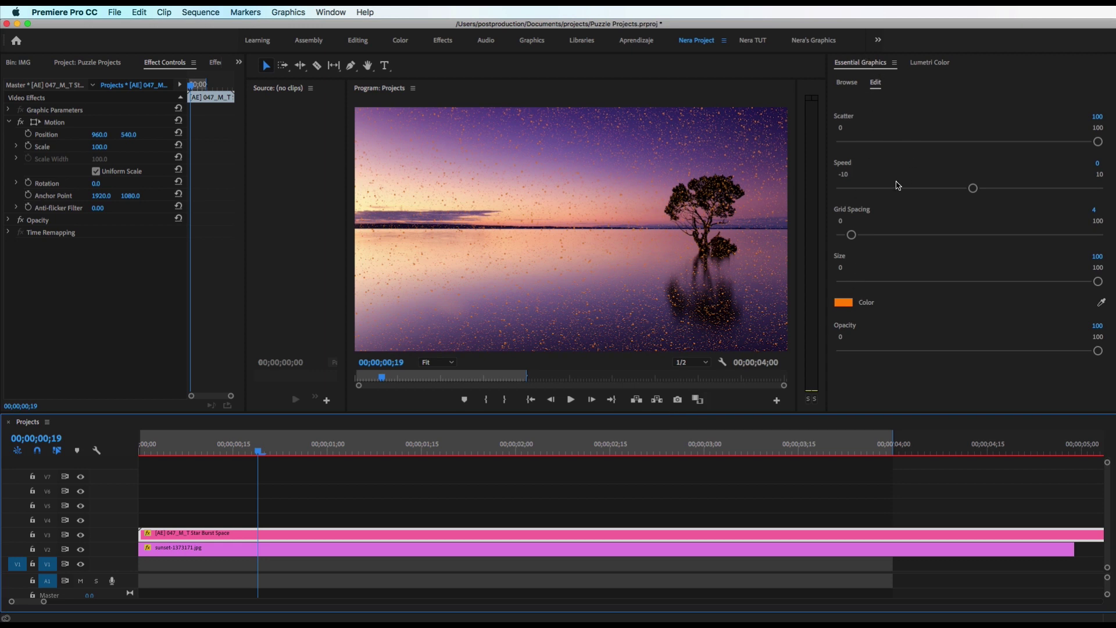
Step: Set the Star Burst Space color to white (FFFFFF) and its opacity to 15
{"action": "left_click", "coordinate": [844, 302]}
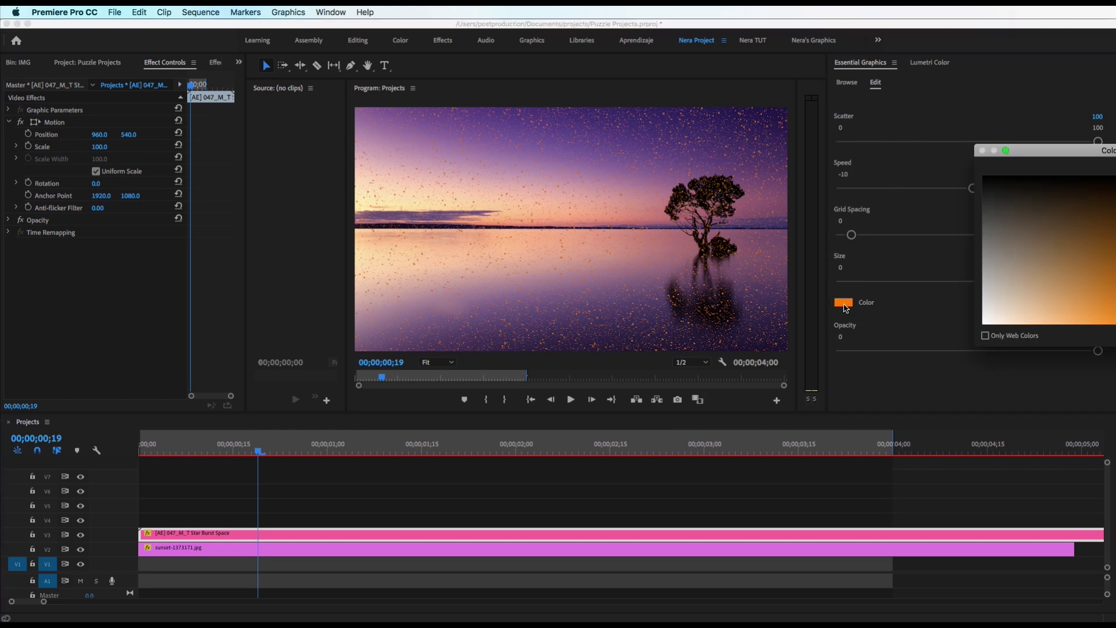
{"action": "left_click_drag", "start_coordinate": [1070, 151], "coordinate": [724, 161]}
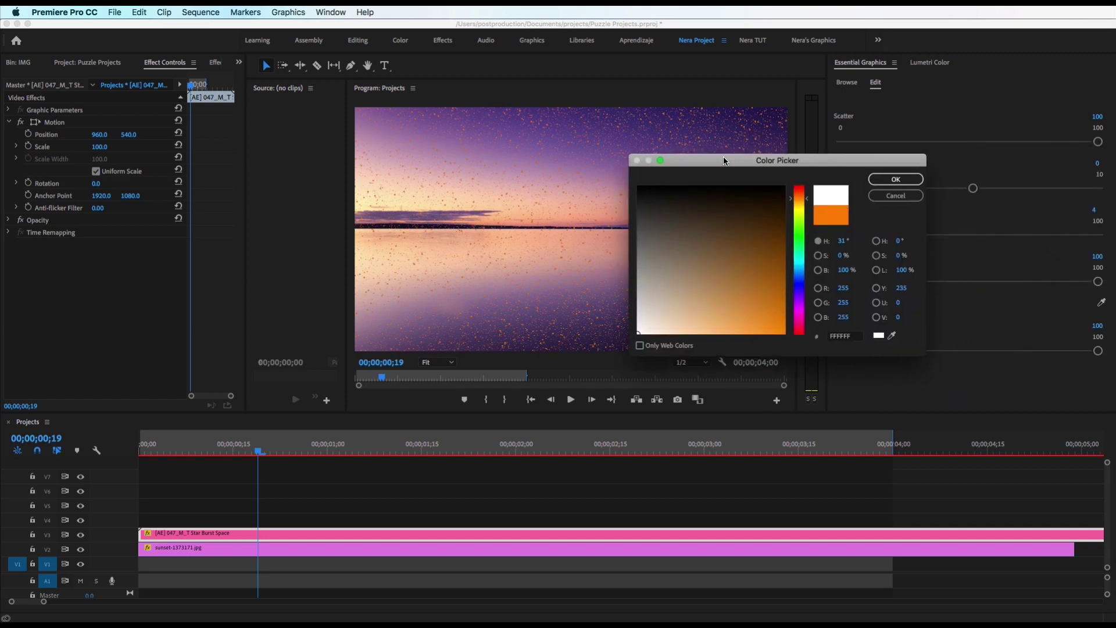
{"action": "left_click", "coordinate": [895, 178]}
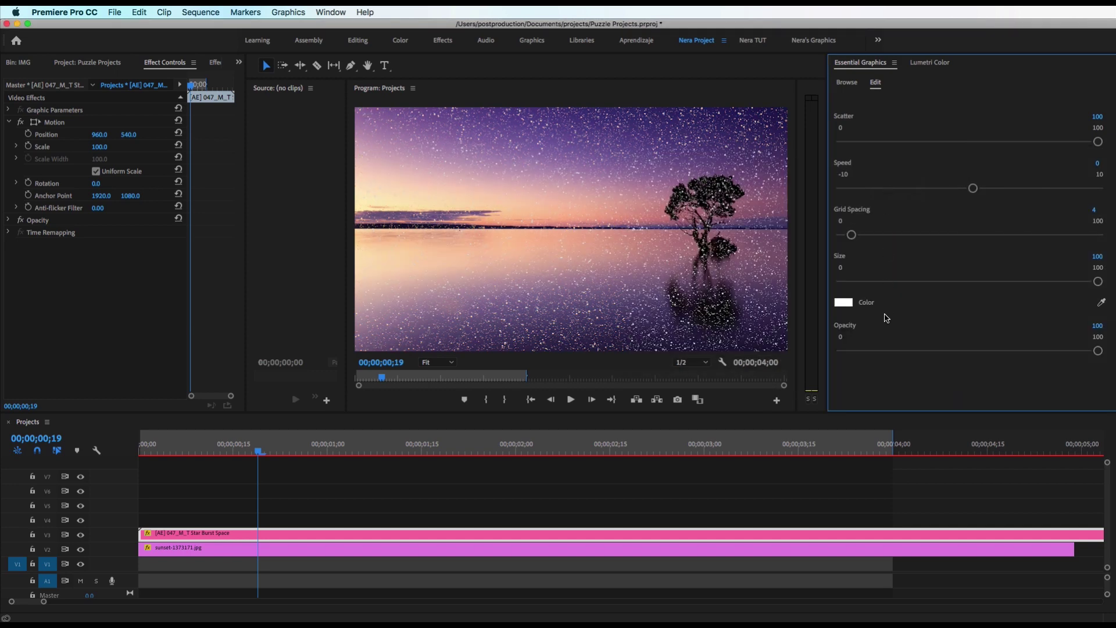
{"action": "left_click_drag", "start_coordinate": [1097, 352], "coordinate": [877, 366]}
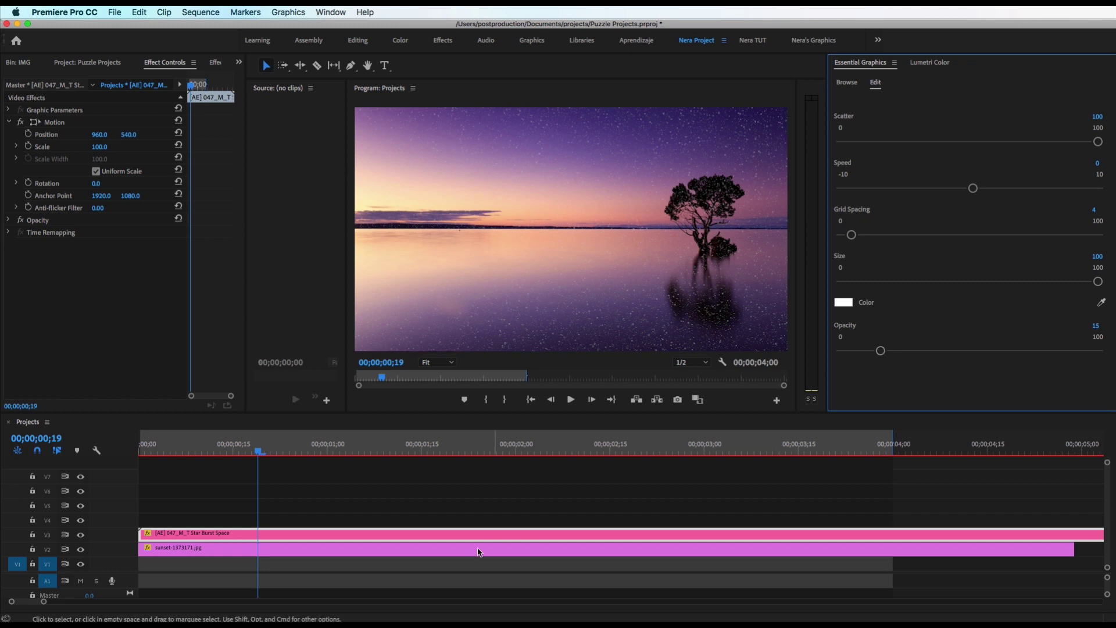
{"action": "left_click", "coordinate": [391, 532]}
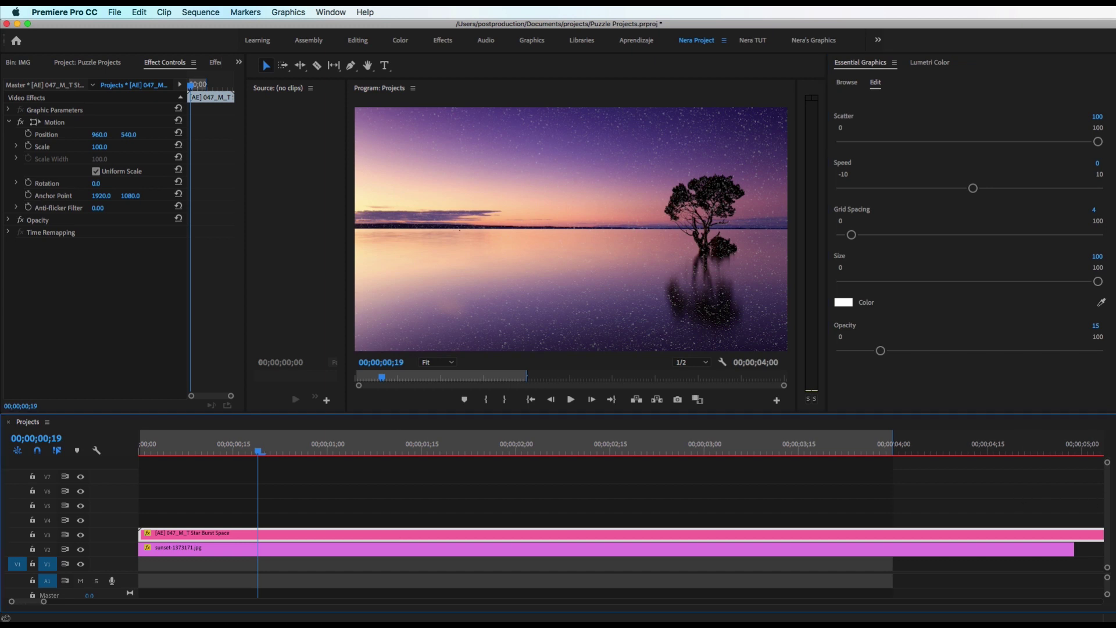
Step: Find the 046_M_T Shapes Burst Explosion template, place it on V4 just before the one-second mark and scale it to frame size
{"action": "left_click", "coordinate": [844, 83]}
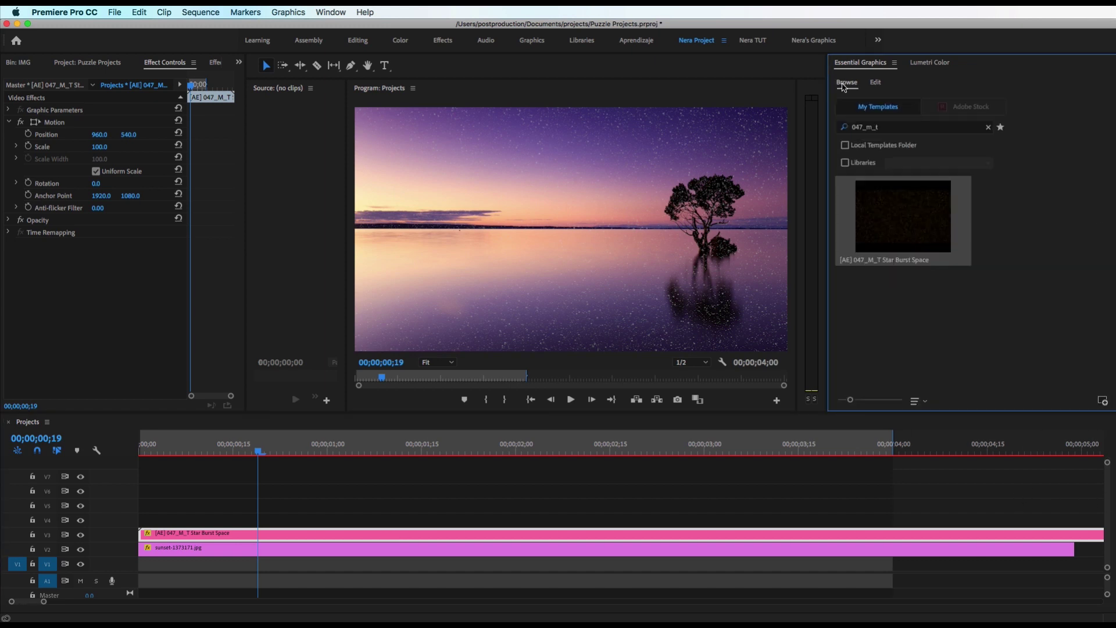
{"action": "left_click", "coordinate": [988, 126]}
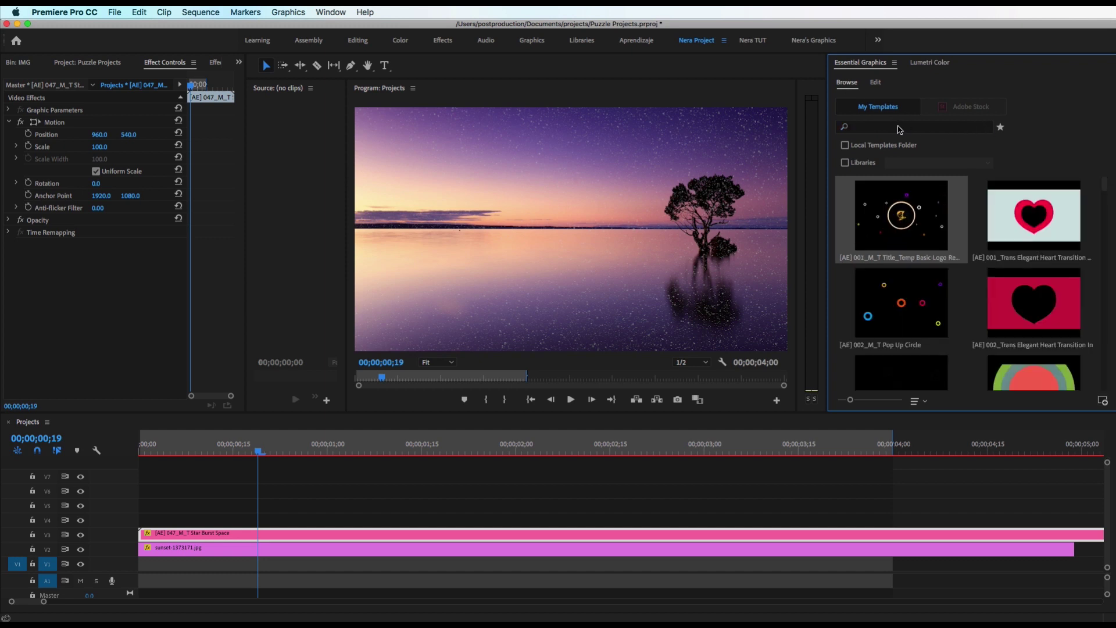
{"action": "left_click", "coordinate": [899, 127]}
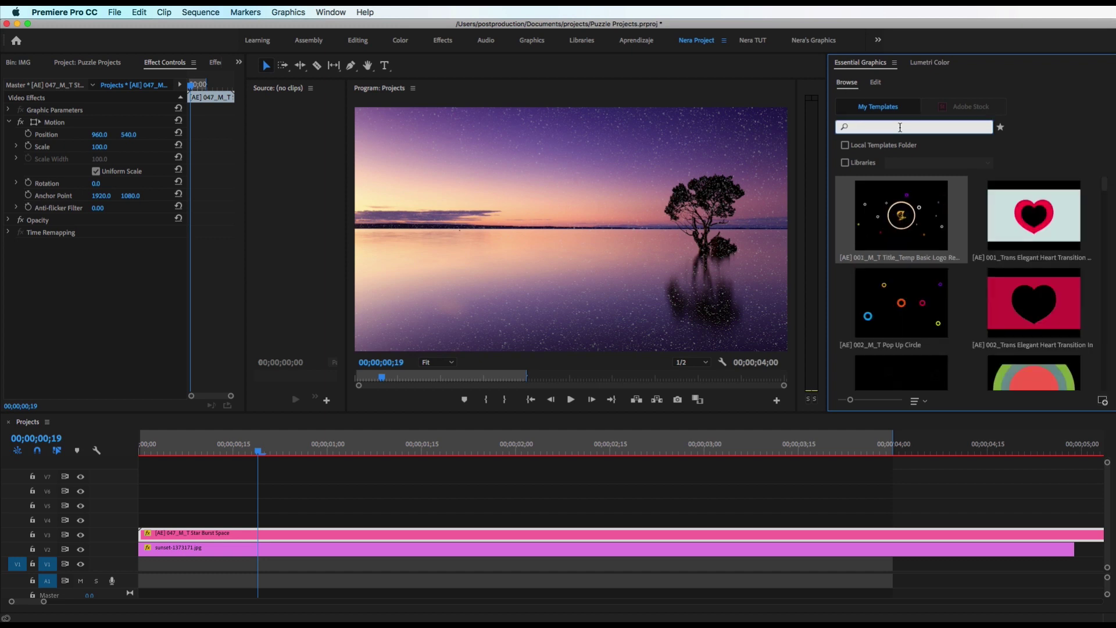
{"action": "type", "text": "046"}
{"action": "left_click", "coordinate": [883, 141]}
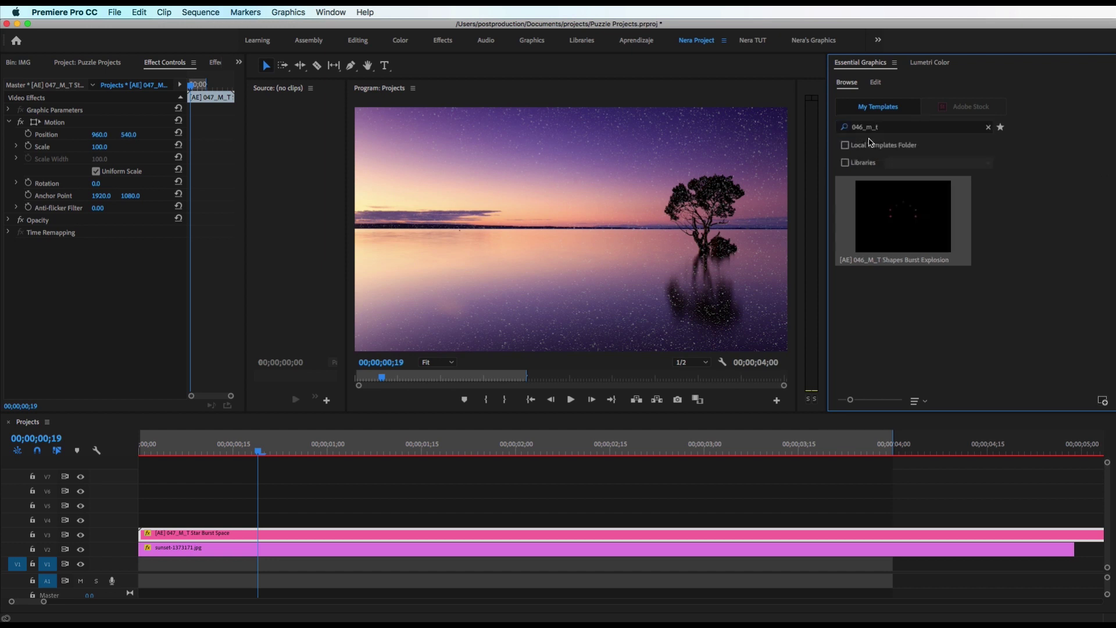
{"action": "left_click_drag", "start_coordinate": [530, 400], "coordinate": [308, 520]}
{"action": "left_click_drag", "start_coordinate": [302, 448], "coordinate": [333, 449]}
{"action": "left_click", "coordinate": [453, 515]}
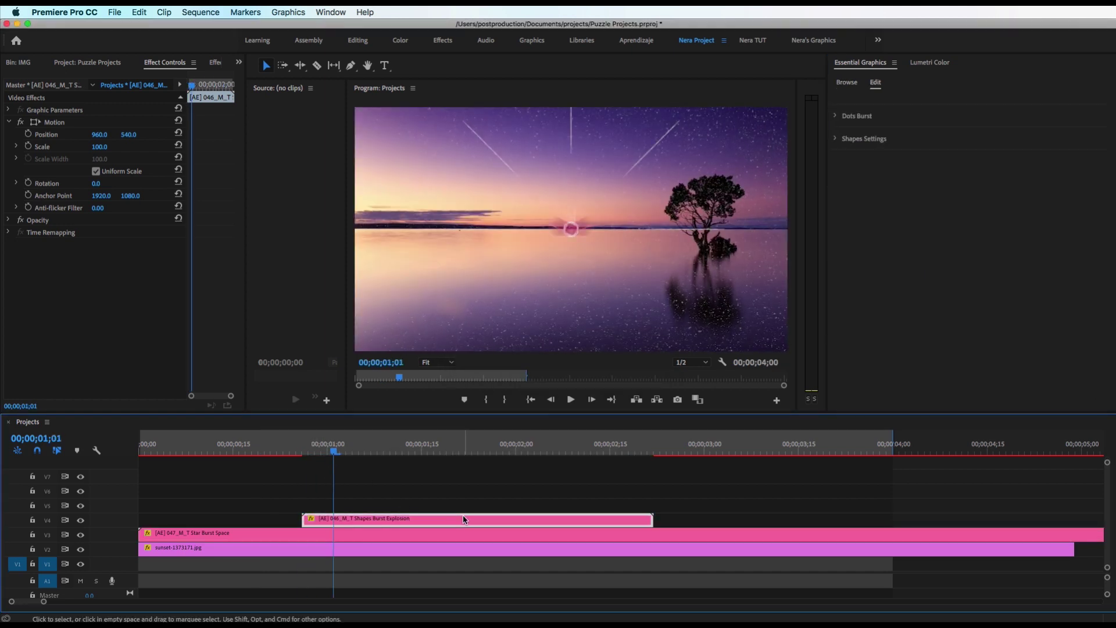
{"action": "right_click", "coordinate": [465, 515]}
{"action": "left_click", "coordinate": [550, 569]}
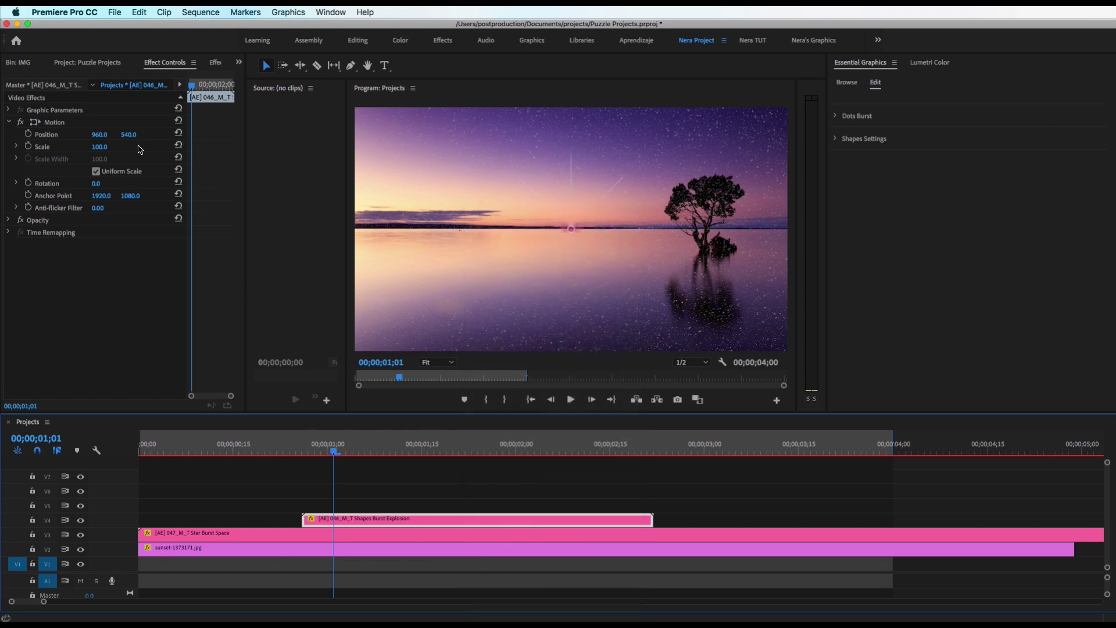
{"action": "left_click", "coordinate": [97, 147]}
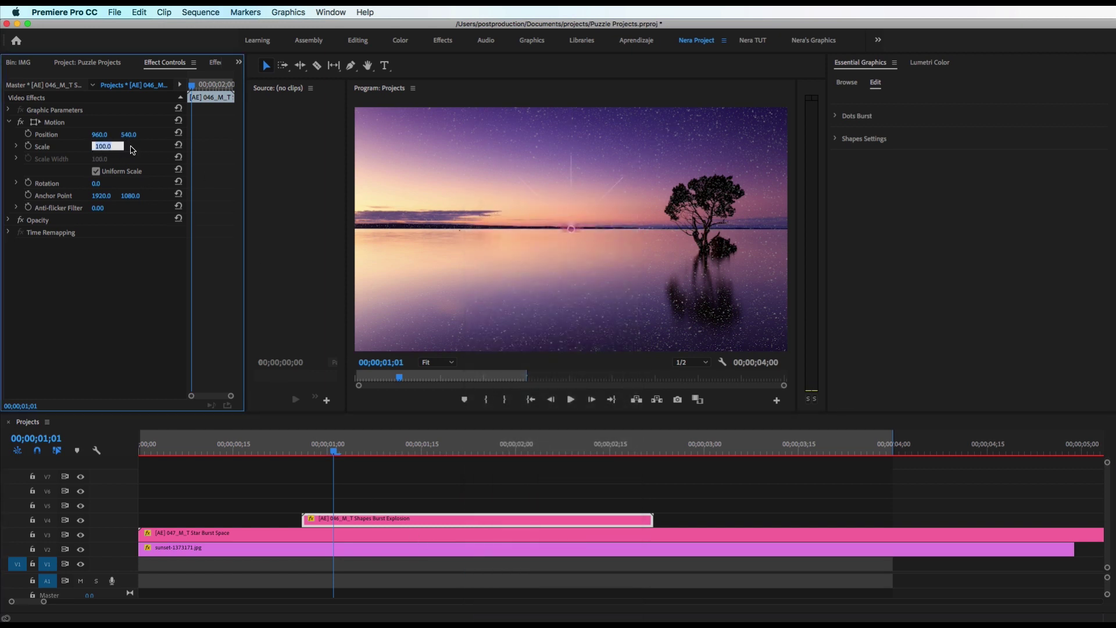
{"action": "left_click", "coordinate": [110, 250]}
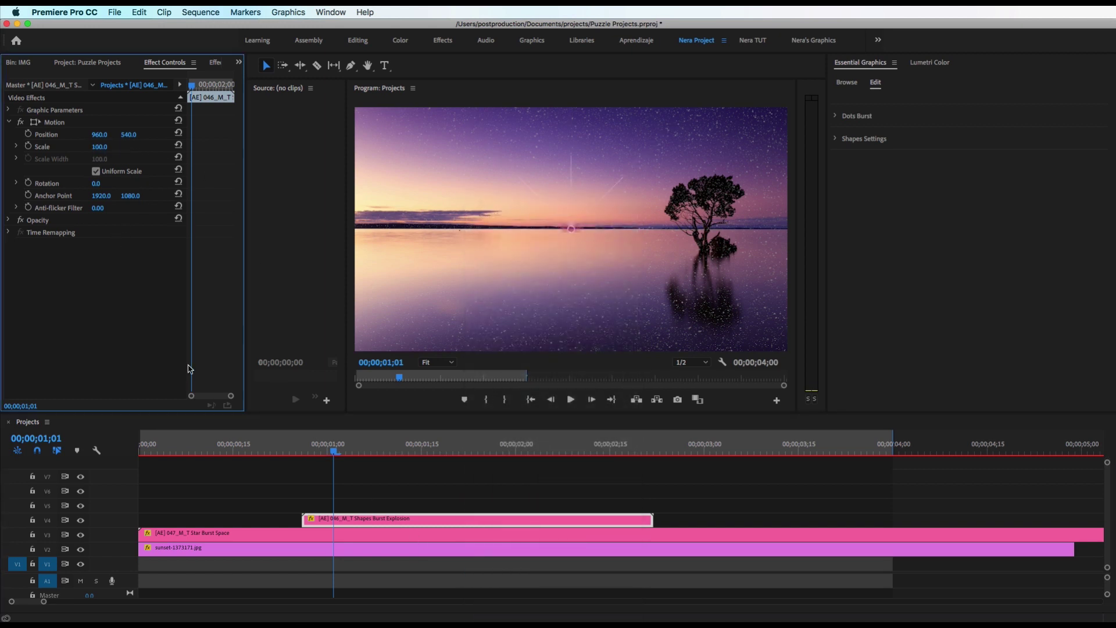
{"action": "left_click", "coordinate": [435, 526]}
{"action": "left_click", "coordinate": [449, 515]}
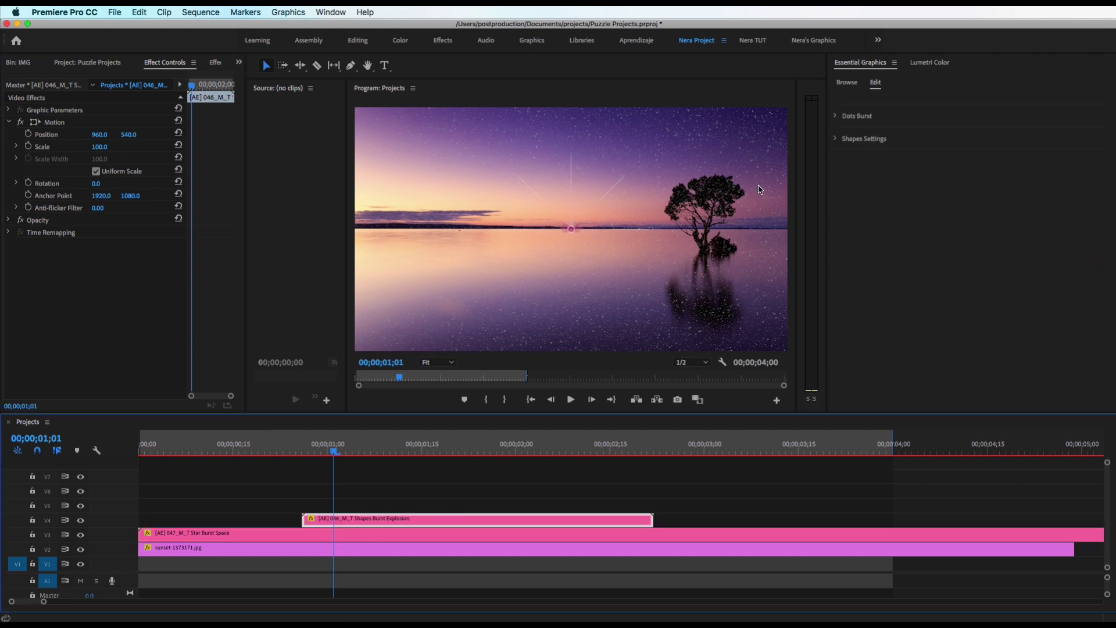
Step: Find the 008_M_T Logo template, place it on V5 at the sequence start and scale it to frame size
{"action": "left_click", "coordinate": [856, 86]}
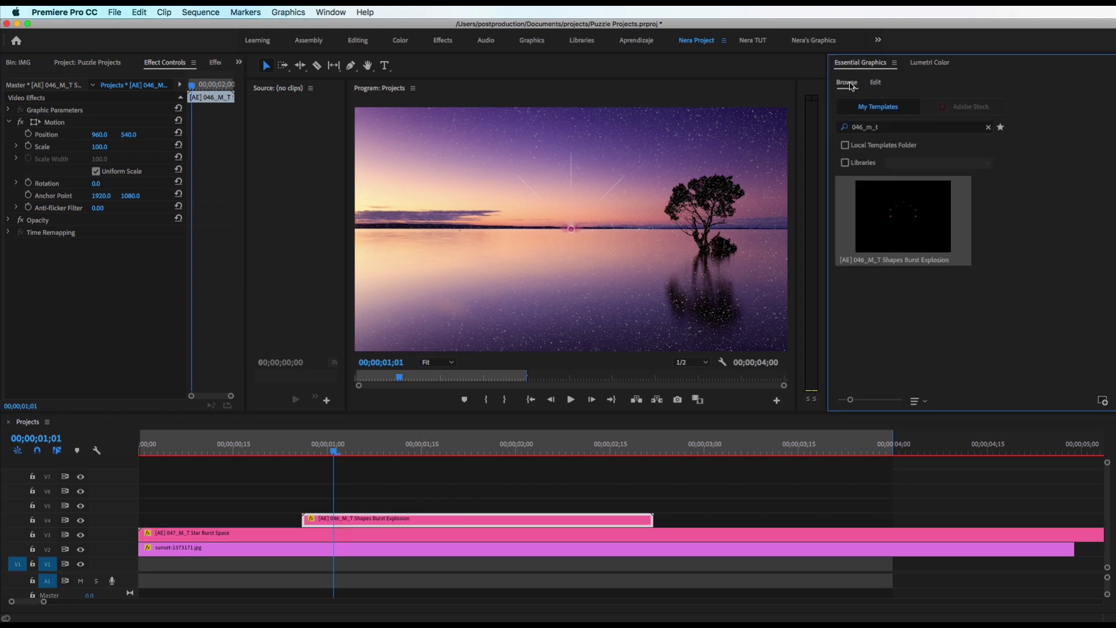
{"action": "left_click", "coordinate": [989, 128]}
{"action": "left_click", "coordinate": [929, 127]}
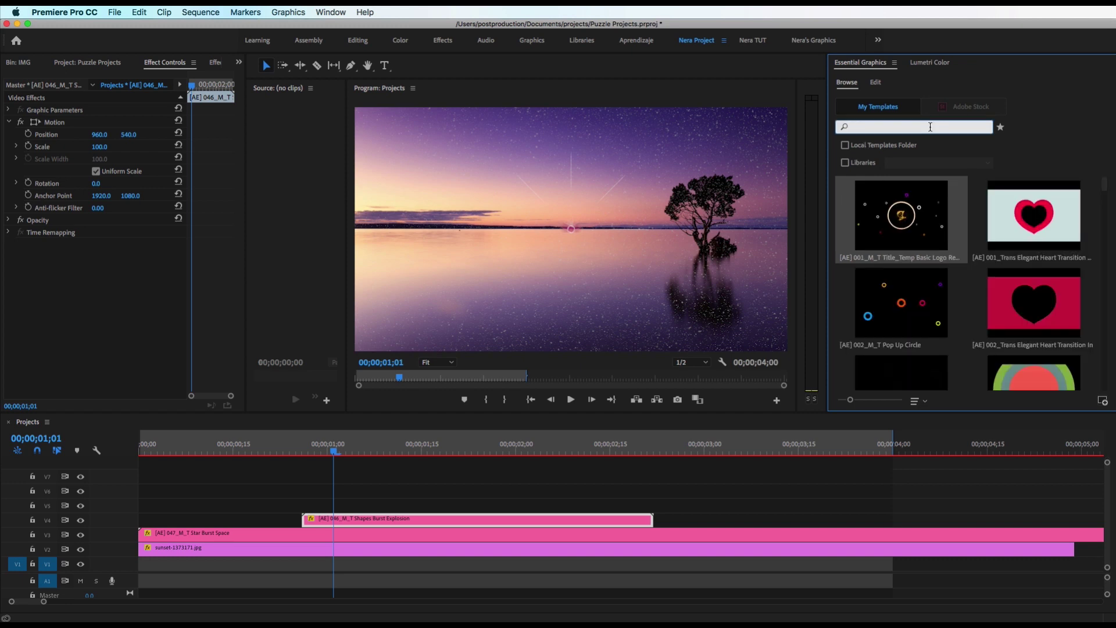
{"action": "type", "text": "008"}
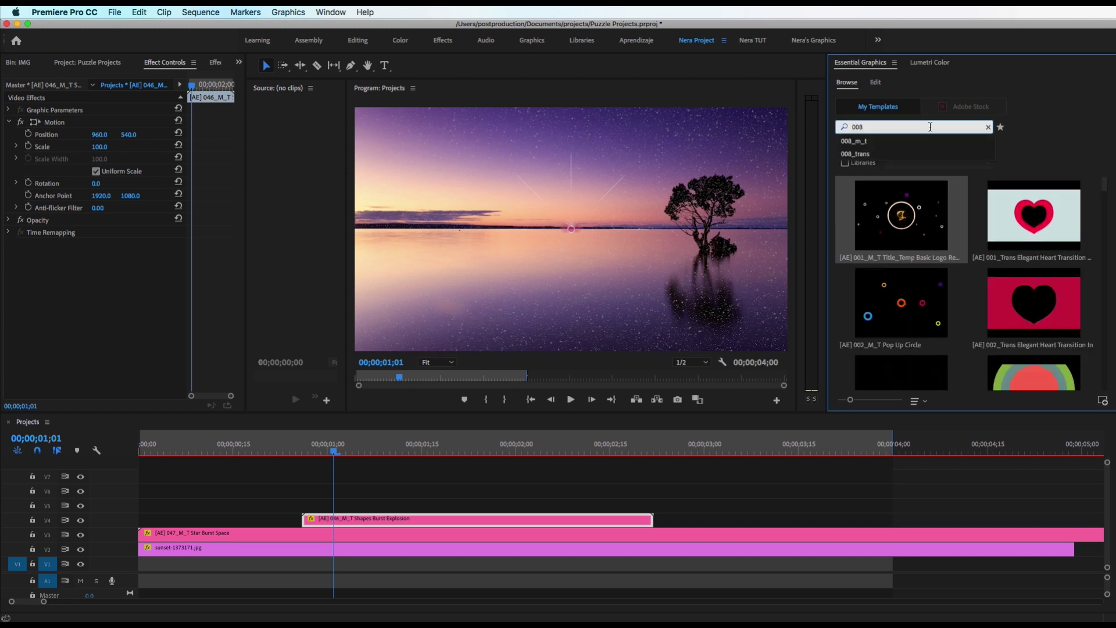
{"action": "left_click", "coordinate": [902, 140]}
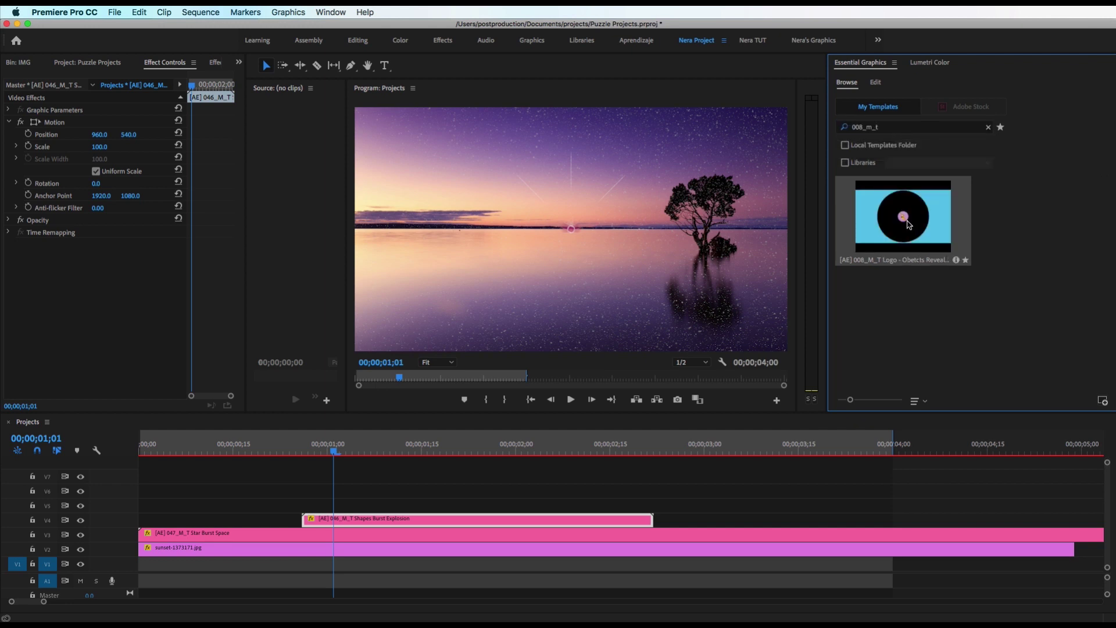
{"action": "left_click_drag", "start_coordinate": [911, 213], "coordinate": [132, 506]}
{"action": "right_click", "coordinate": [284, 501]}
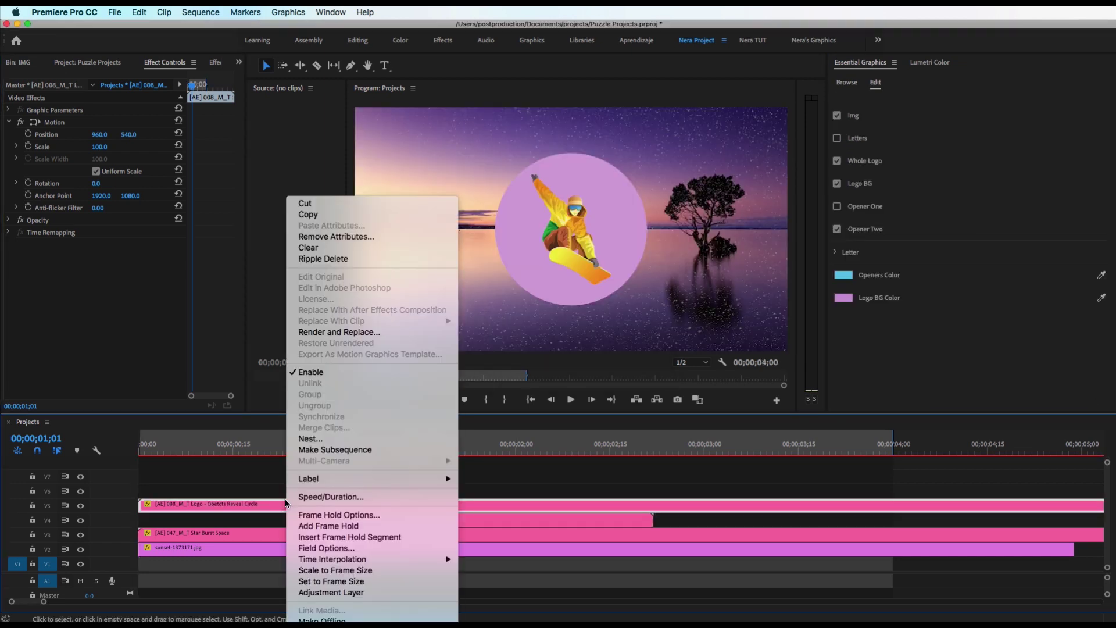
{"action": "left_click", "coordinate": [357, 572]}
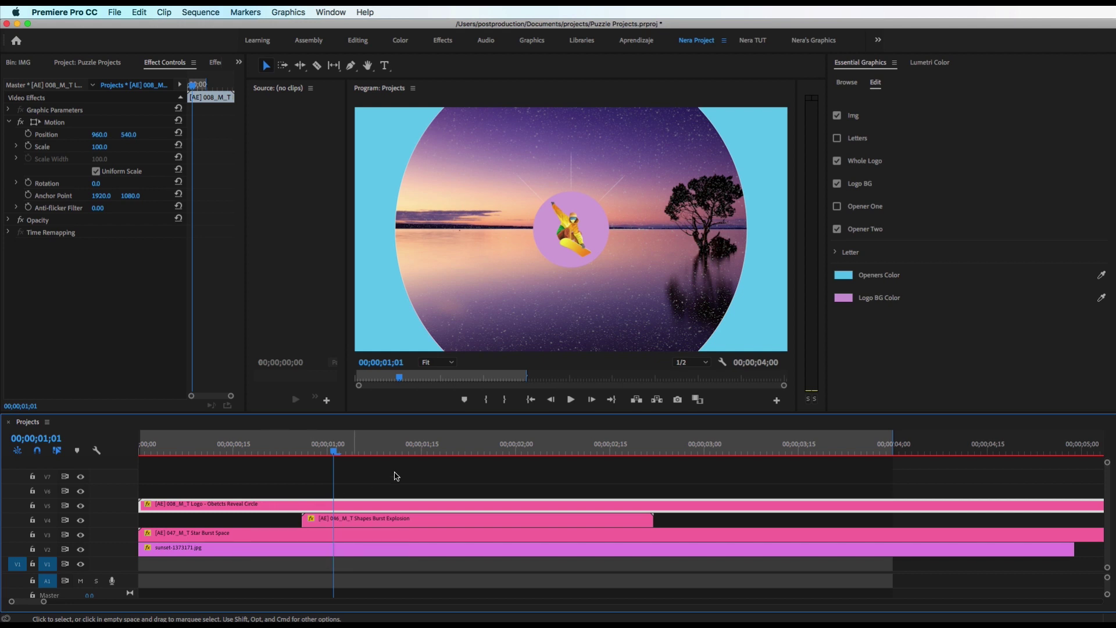
Step: Scrub through the logo reveal around the one-second mark and compare it with the reference video in QuickTime Player
{"action": "left_click", "coordinate": [315, 452]}
{"action": "left_click_drag", "start_coordinate": [302, 458], "coordinate": [359, 456]}
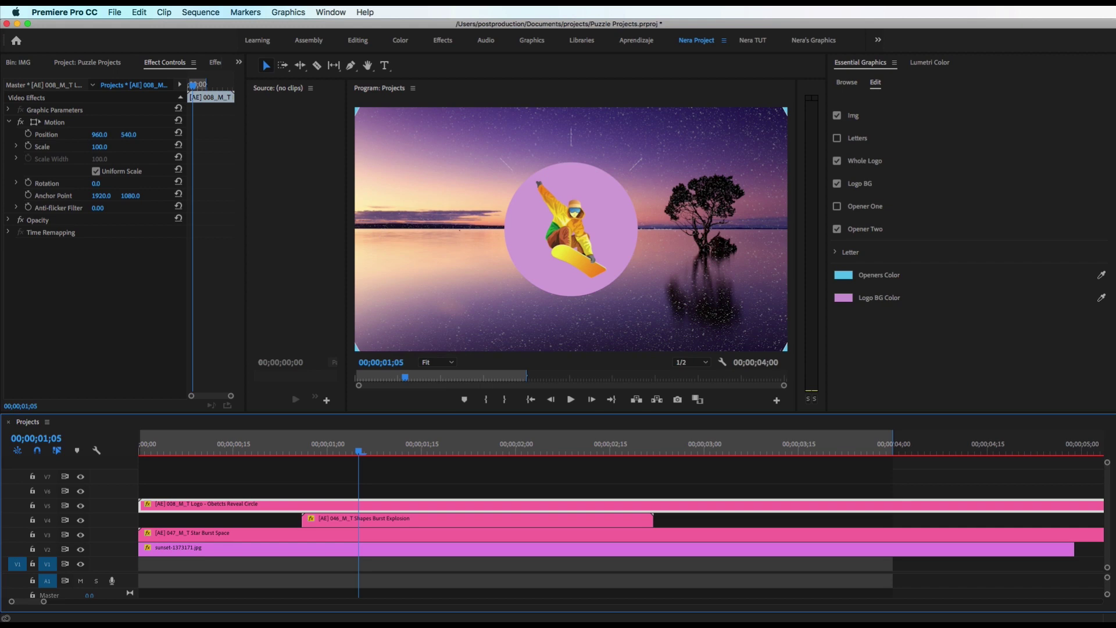
{"action": "key", "text": "super+Tab"}
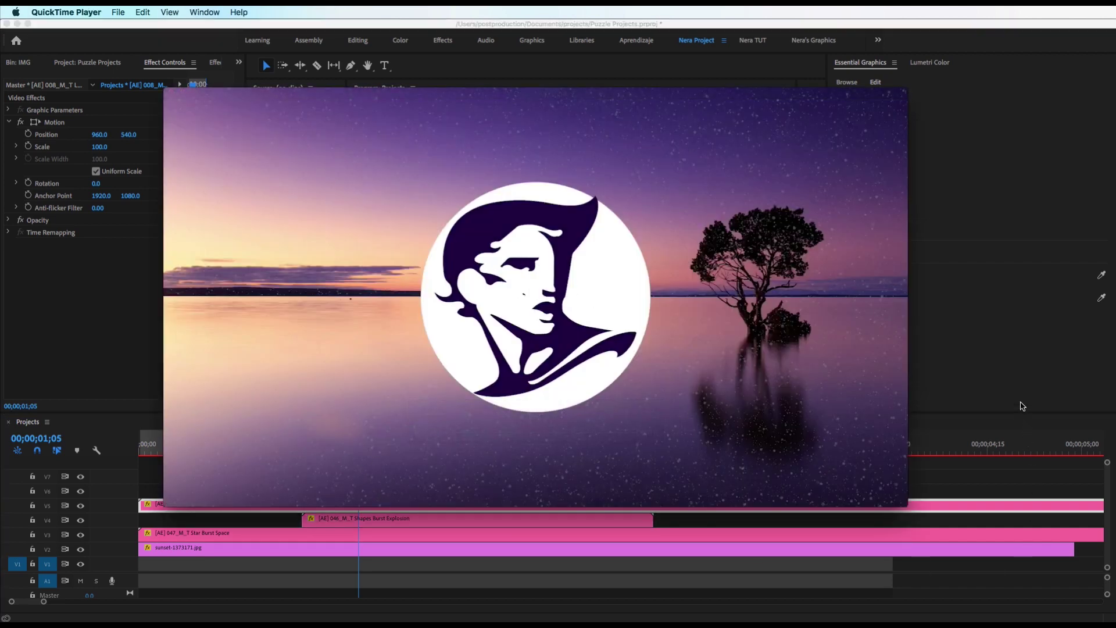
{"action": "key", "text": "super+Tab"}
{"action": "left_click_drag", "start_coordinate": [360, 452], "coordinate": [333, 454]}
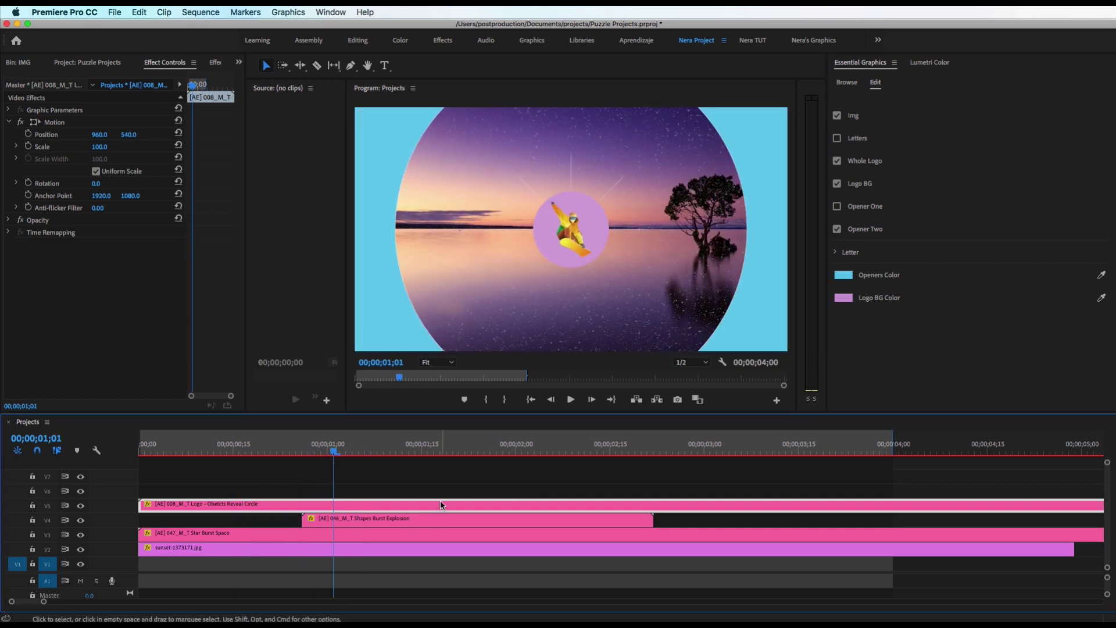
Step: Set both the Openers Color and the Logo BG Color of the 008_M_T Logo clip to off-white
{"action": "left_click", "coordinate": [843, 275]}
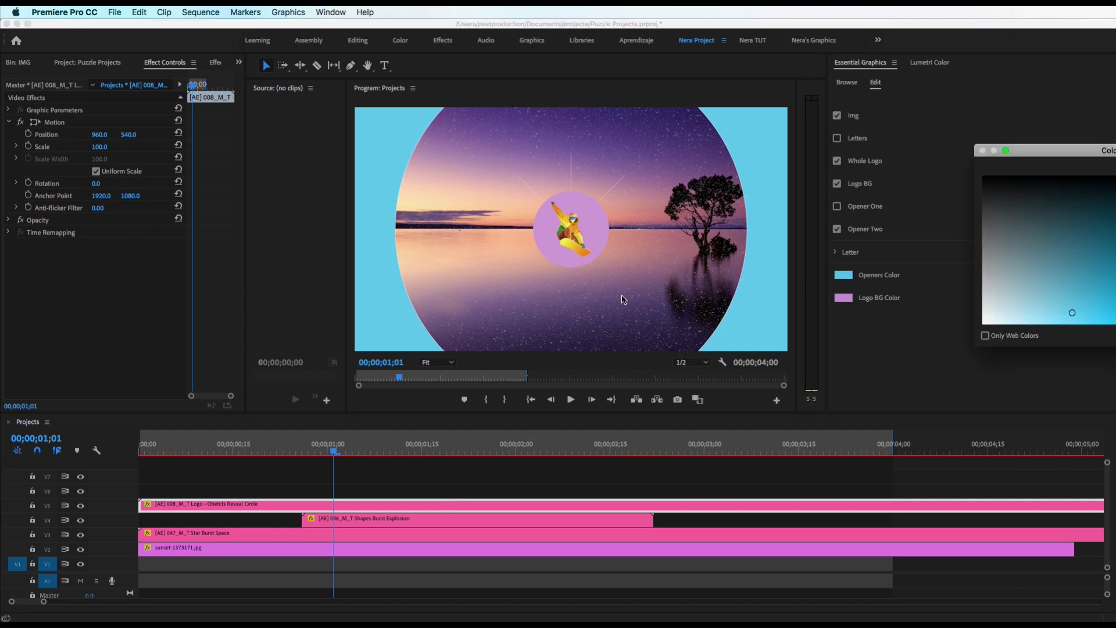
{"action": "left_click_drag", "start_coordinate": [988, 297], "coordinate": [986, 317]}
{"action": "left_click", "coordinate": [1042, 265]}
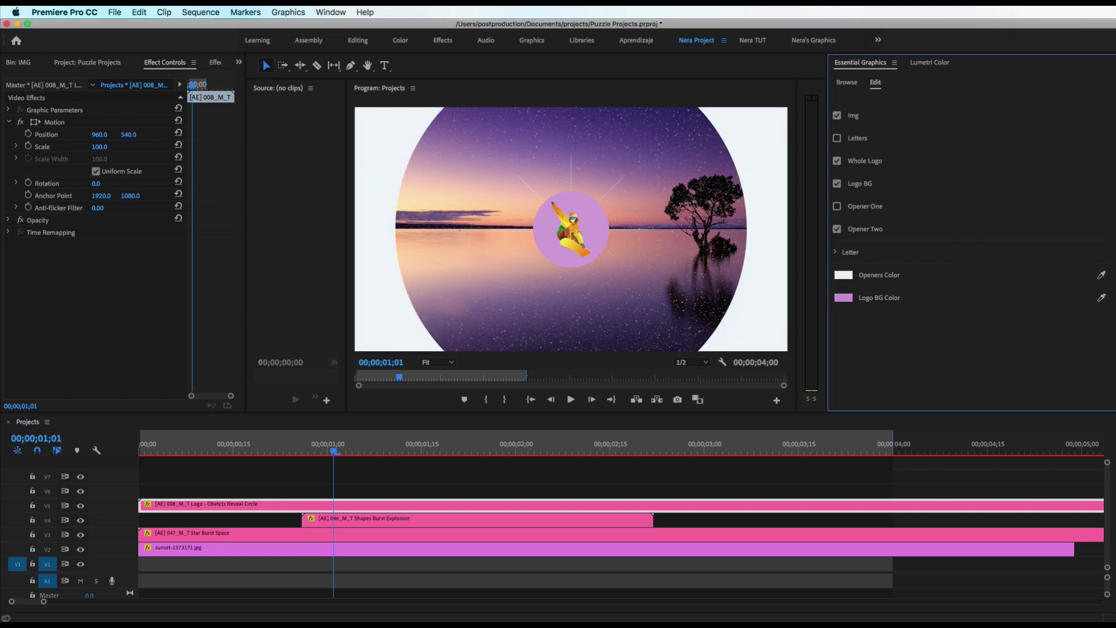
{"action": "left_click", "coordinate": [850, 275]}
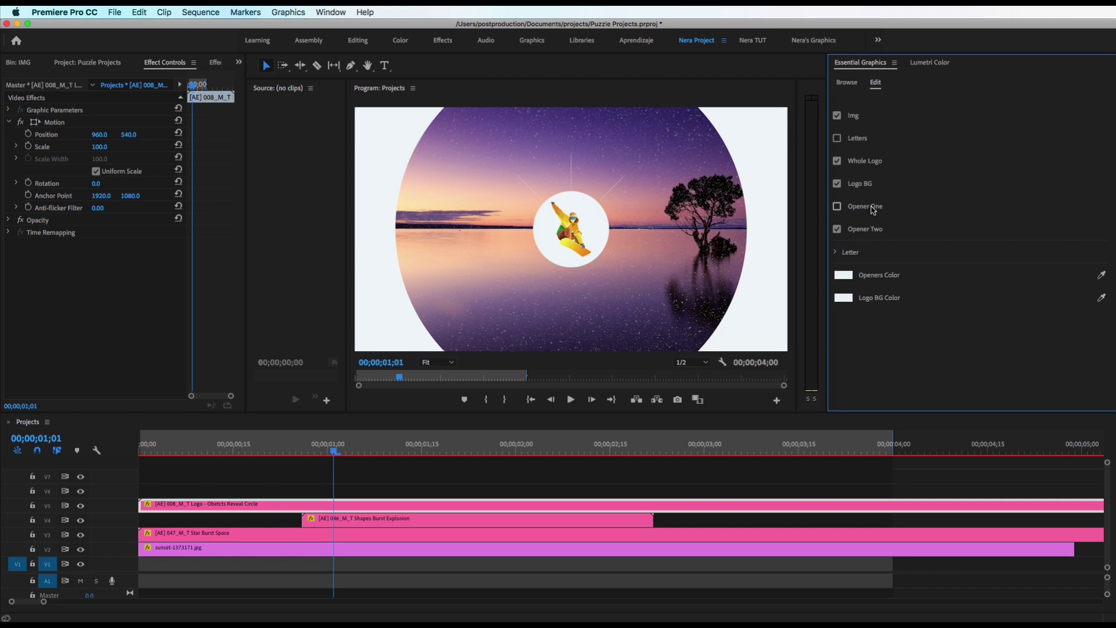
Step: Try Opener One in place of Opener Two on the logo clip, preview it, and switch back to Opener Two
{"action": "left_click", "coordinate": [837, 228]}
{"action": "left_click", "coordinate": [837, 206]}
{"action": "left_click_drag", "start_coordinate": [335, 450], "coordinate": [414, 461]}
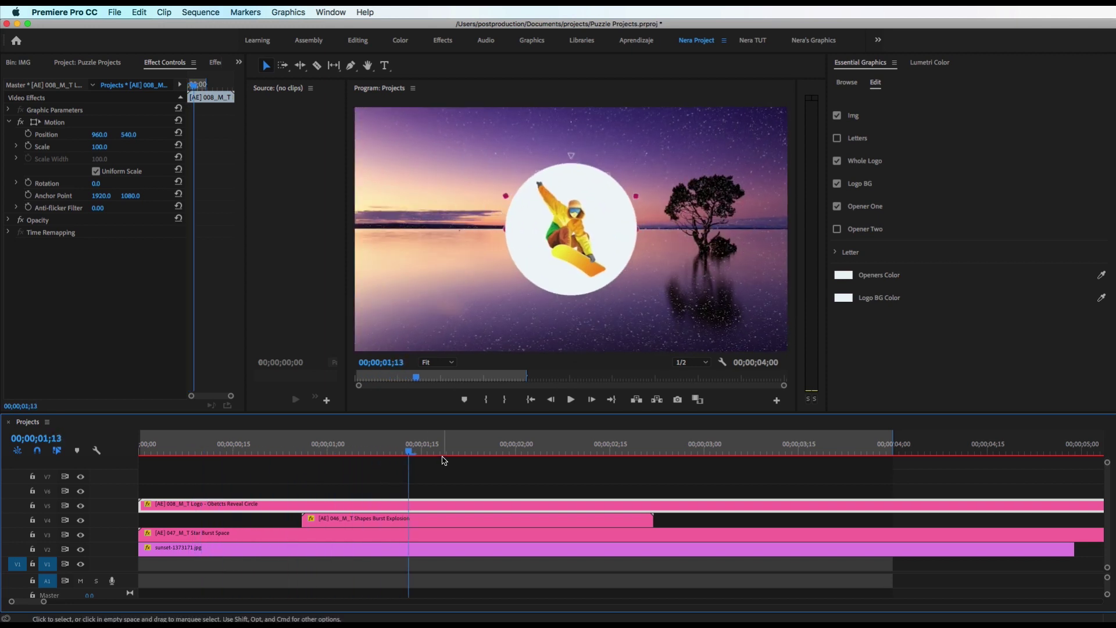
{"action": "left_click", "coordinate": [836, 206]}
{"action": "left_click", "coordinate": [837, 229]}
{"action": "left_click_drag", "start_coordinate": [408, 450], "coordinate": [365, 476]}
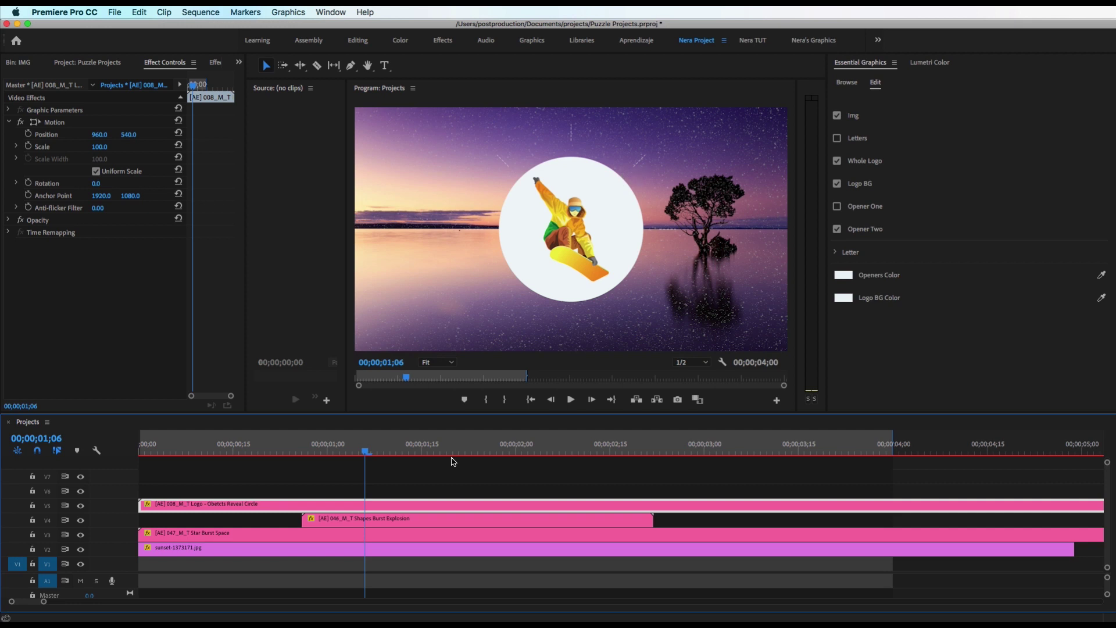
Step: Review the Dots Burst and Shapes Settings of the Shapes Burst Explosion clip at 00;00;01;17
{"action": "left_click_drag", "start_coordinate": [355, 459], "coordinate": [434, 462]}
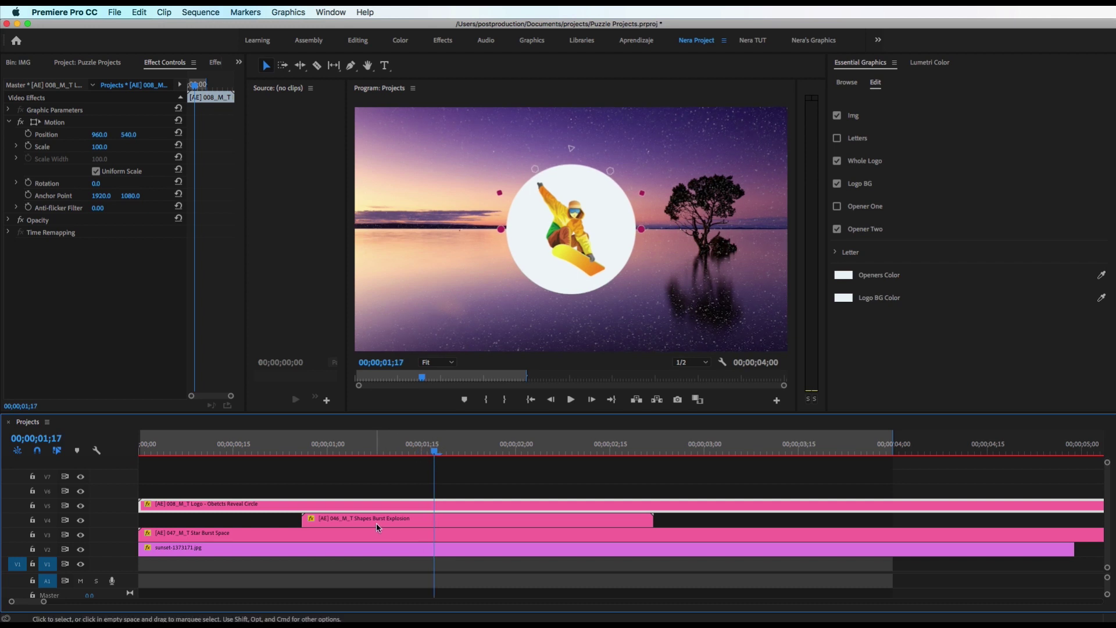
{"action": "left_click", "coordinate": [400, 521]}
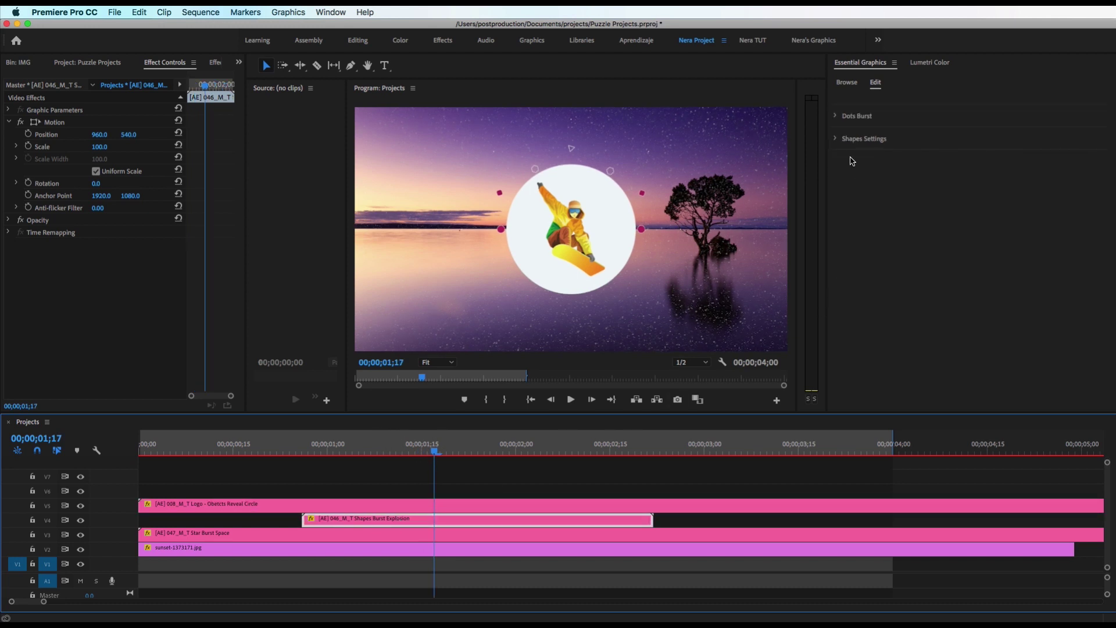
{"action": "left_click", "coordinate": [835, 117]}
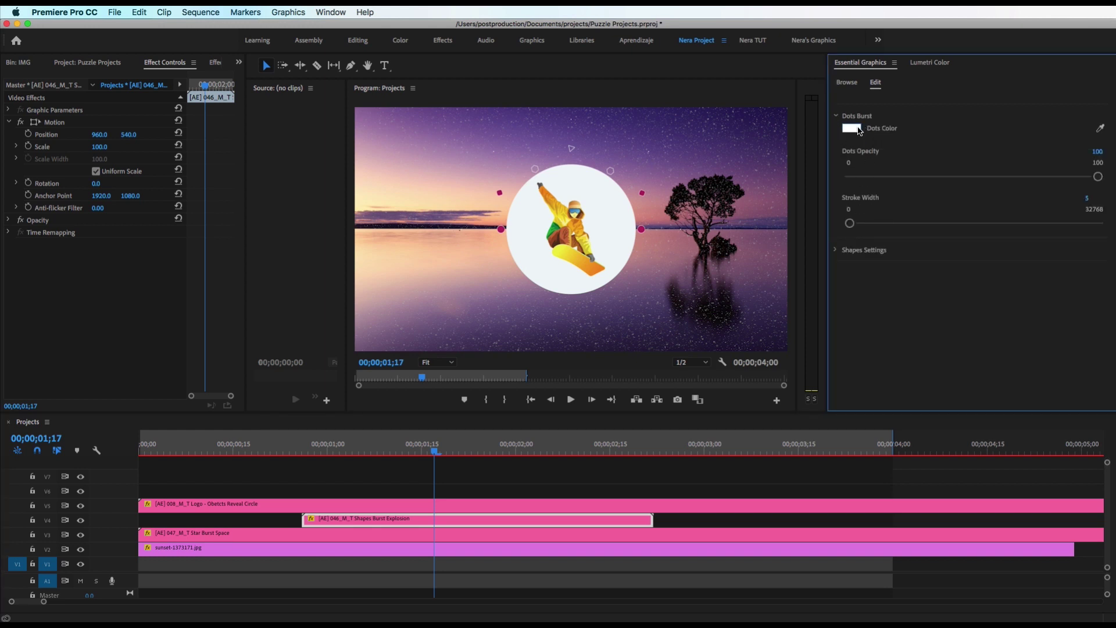
{"action": "left_click", "coordinate": [835, 116]}
{"action": "left_click", "coordinate": [835, 140]}
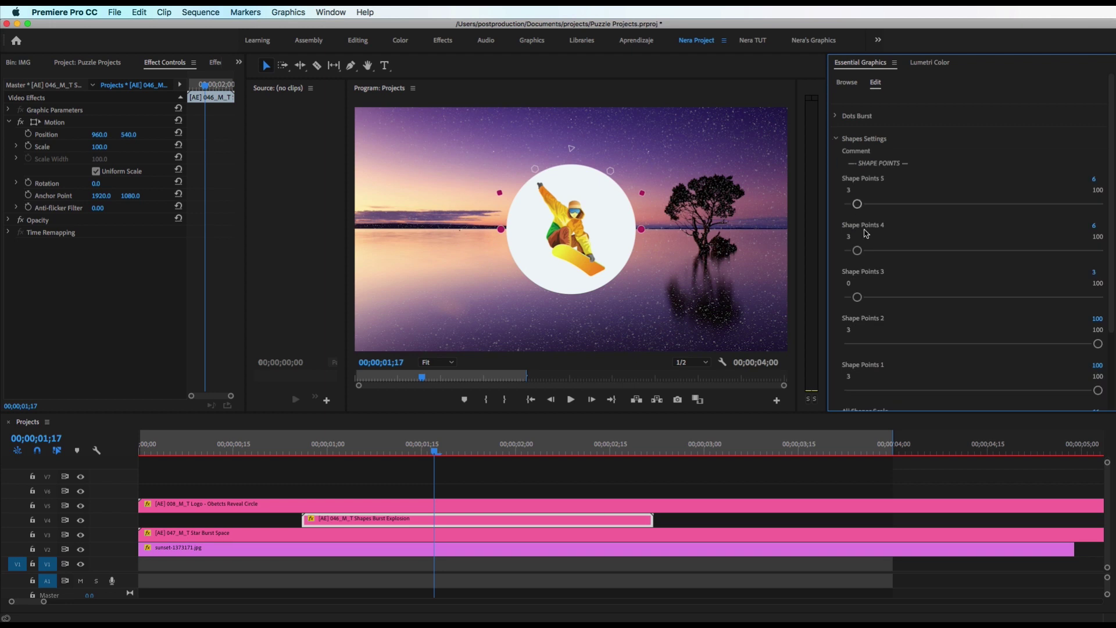
{"action": "scroll", "coordinate": [965, 299], "scroll_direction": "down", "scroll_amount": 5}
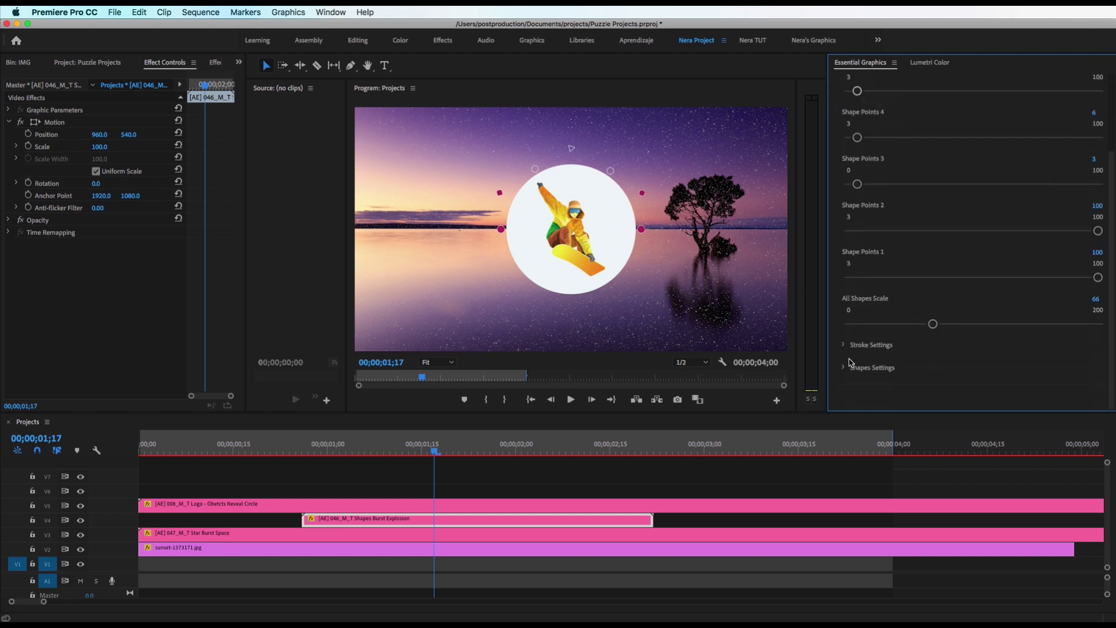
{"action": "scroll", "coordinate": [847, 369], "scroll_direction": "up", "scroll_amount": 4}
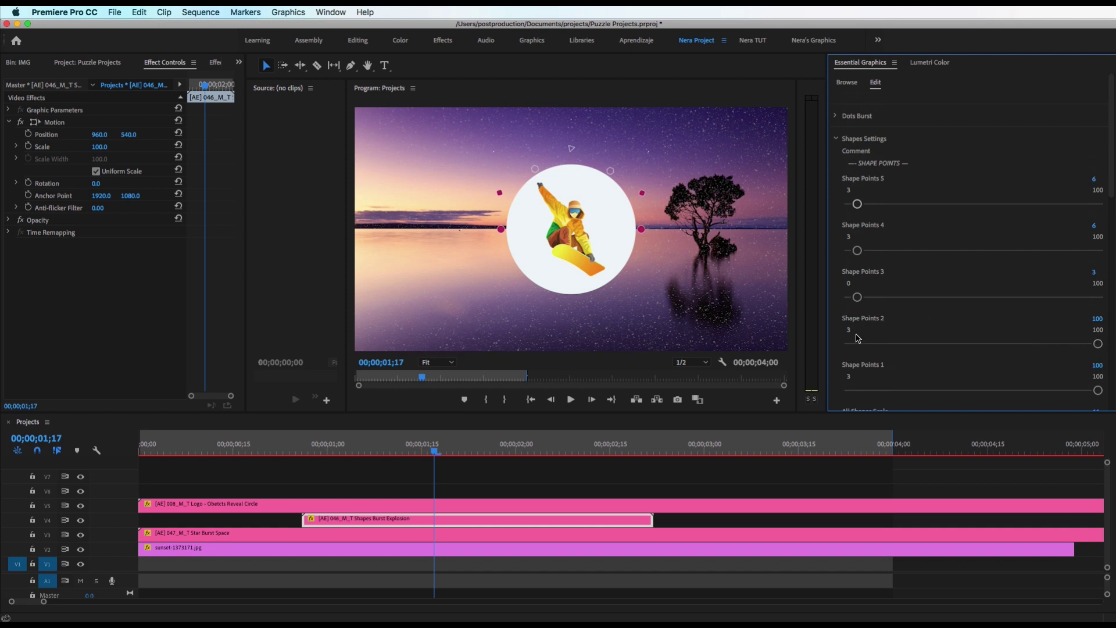
Step: Set Shape Points 2 of the Shapes Burst Explosion clip to 6 and magnify the program preview to 100%
{"action": "left_click", "coordinate": [1104, 319]}
{"action": "type", "text": "6"}
{"action": "key", "text": "Return"}
{"action": "left_click", "coordinate": [437, 362]}
{"action": "left_click", "coordinate": [438, 440]}
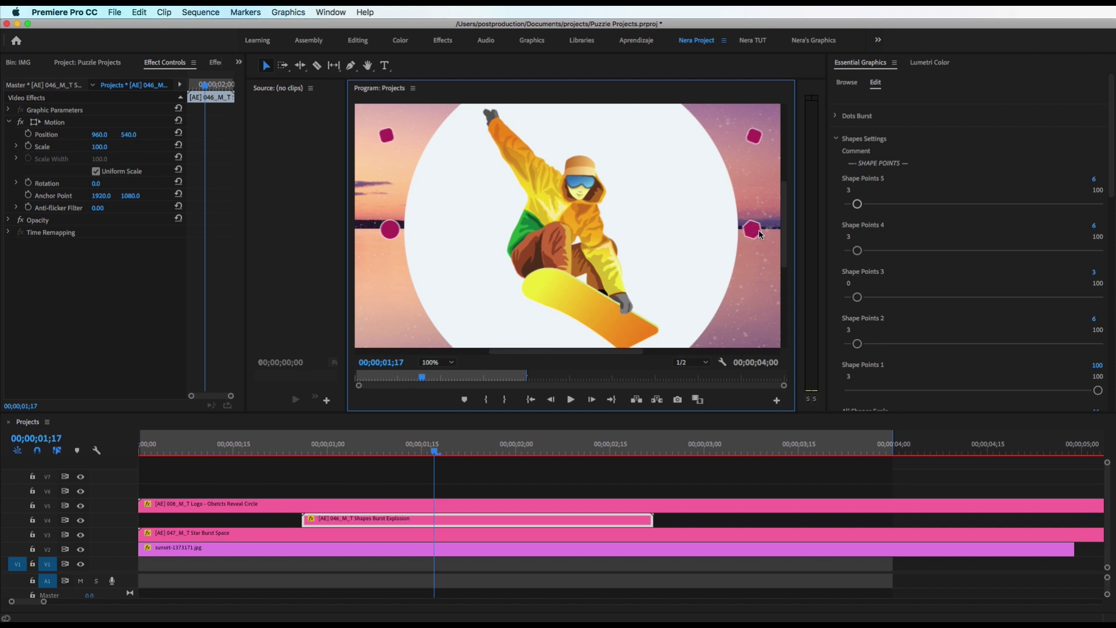
Step: Try a Shape Points 2 value of 3 on the Shapes Burst Explosion clip and settle on 7
{"action": "left_click", "coordinate": [1092, 321]}
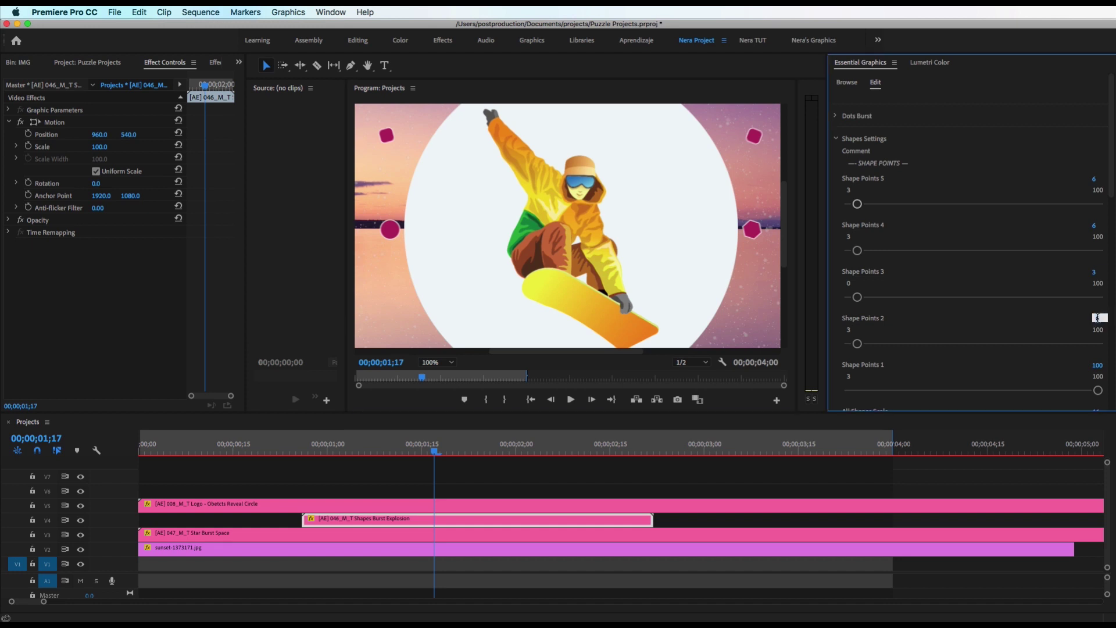
{"action": "type", "text": "3"}
{"action": "key", "text": "Return"}
{"action": "left_click", "coordinate": [1098, 318]}
{"action": "type", "text": "7"}
{"action": "key", "text": "Return"}
Step: Change all the shape fill colors in the Shapes Burst Explosion clip's nested Shapes Settings to white
{"action": "scroll", "coordinate": [1069, 186], "scroll_direction": "down", "scroll_amount": 10}
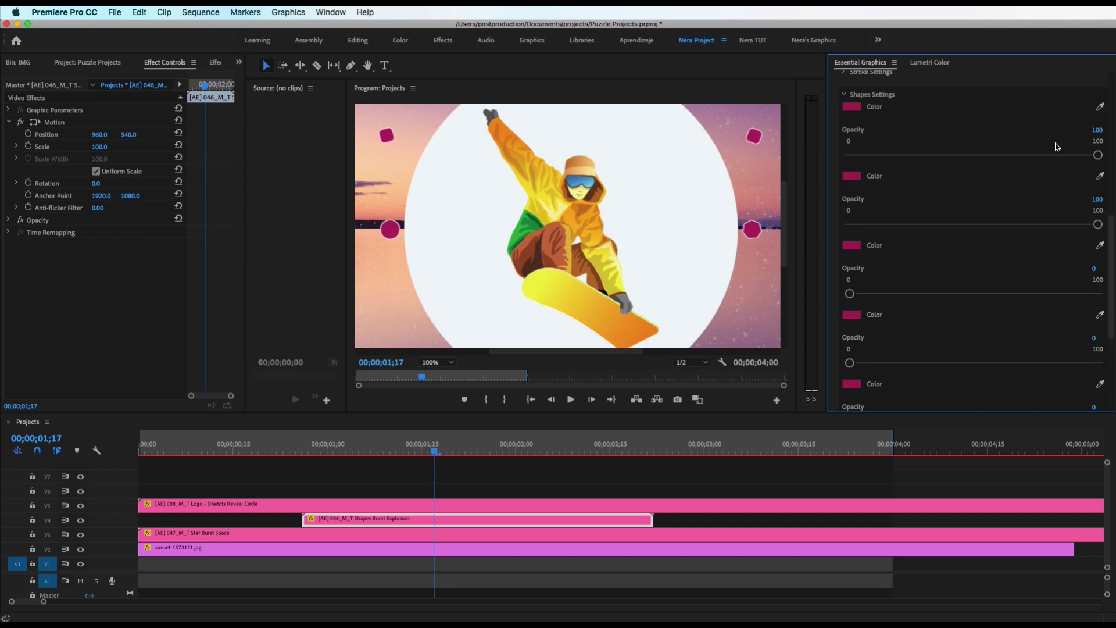
{"action": "left_click", "coordinate": [850, 107]}
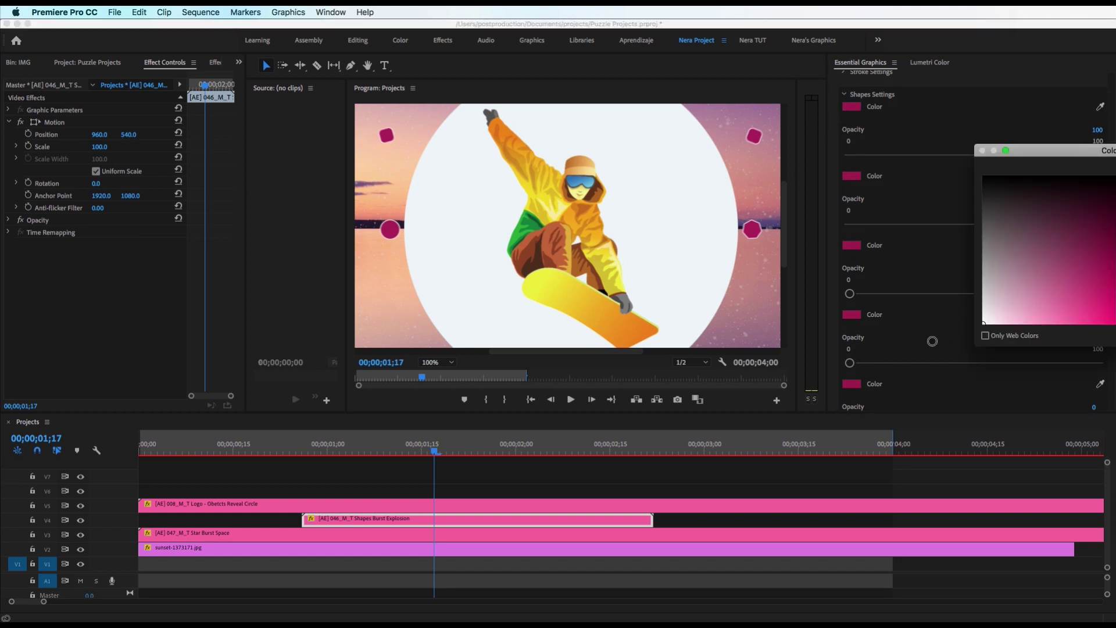
{"action": "key", "text": "Return"}
{"action": "left_click", "coordinate": [1100, 176]}
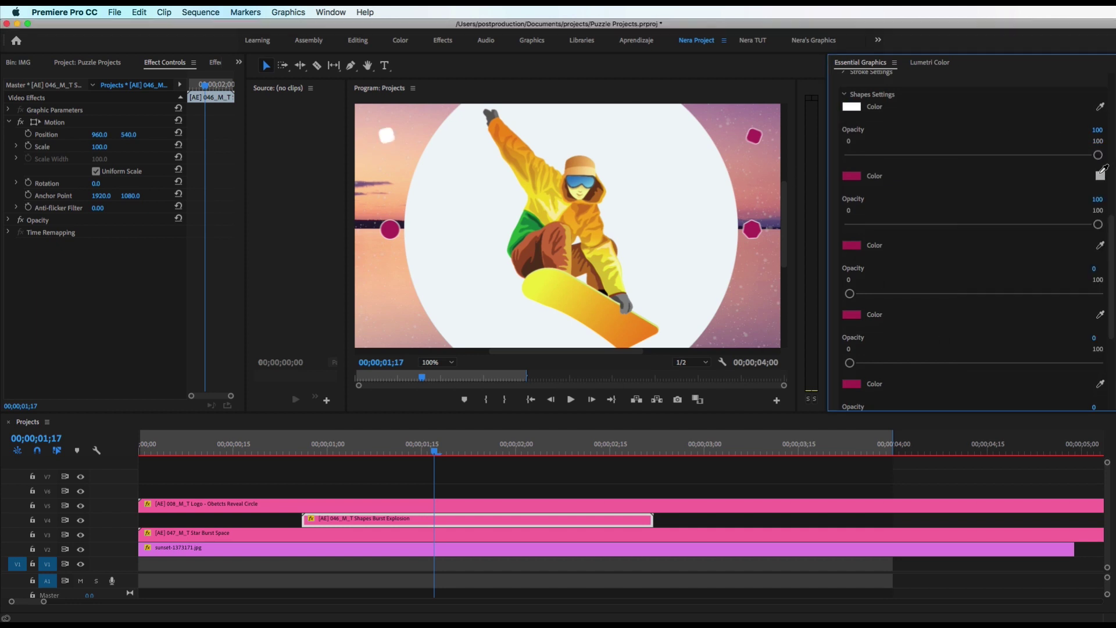
{"action": "left_click", "coordinate": [852, 107]}
{"action": "left_click", "coordinate": [1099, 245]}
{"action": "left_click", "coordinate": [1100, 314]}
{"action": "left_click", "coordinate": [1100, 383]}
{"action": "scroll", "coordinate": [1104, 316], "scroll_direction": "down", "scroll_amount": 3}
{"action": "left_click", "coordinate": [1100, 258]}
{"action": "left_click", "coordinate": [851, 257]}
{"action": "left_click", "coordinate": [454, 369]}
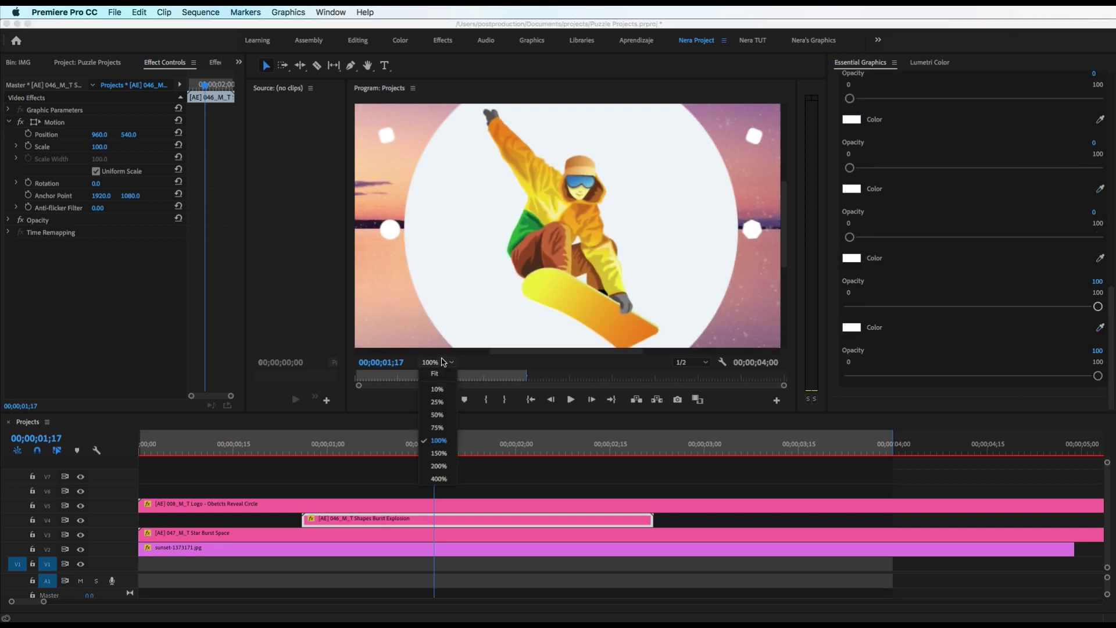
Step: Set the program preview magnification to Fit and move the playhead to 00;00;01;03
{"action": "left_click", "coordinate": [446, 373]}
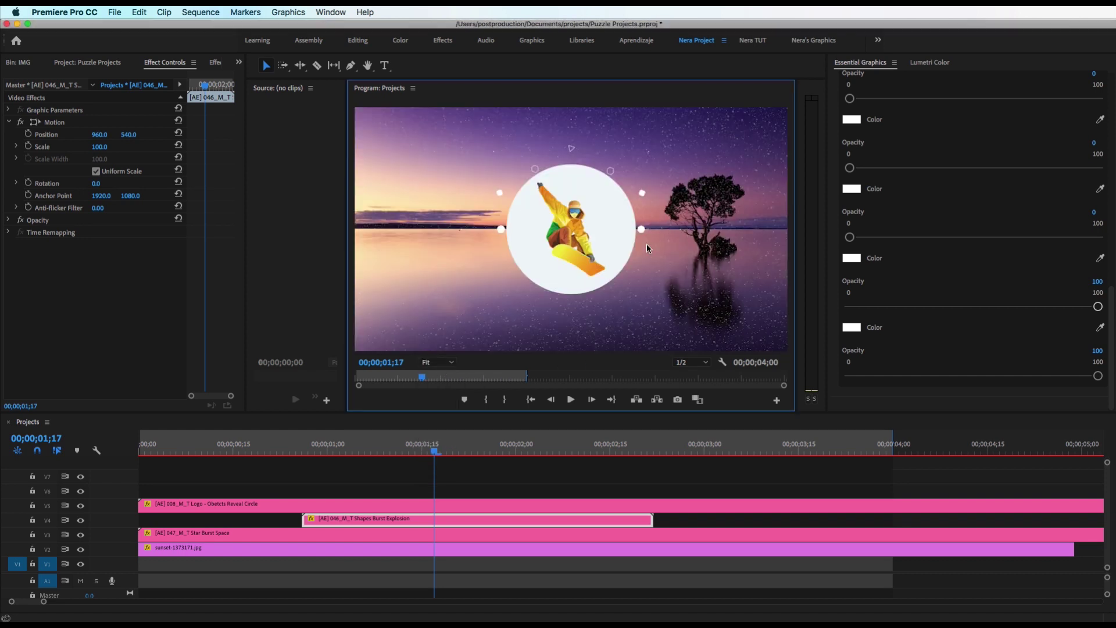
{"action": "left_click_drag", "start_coordinate": [434, 451], "coordinate": [345, 480]}
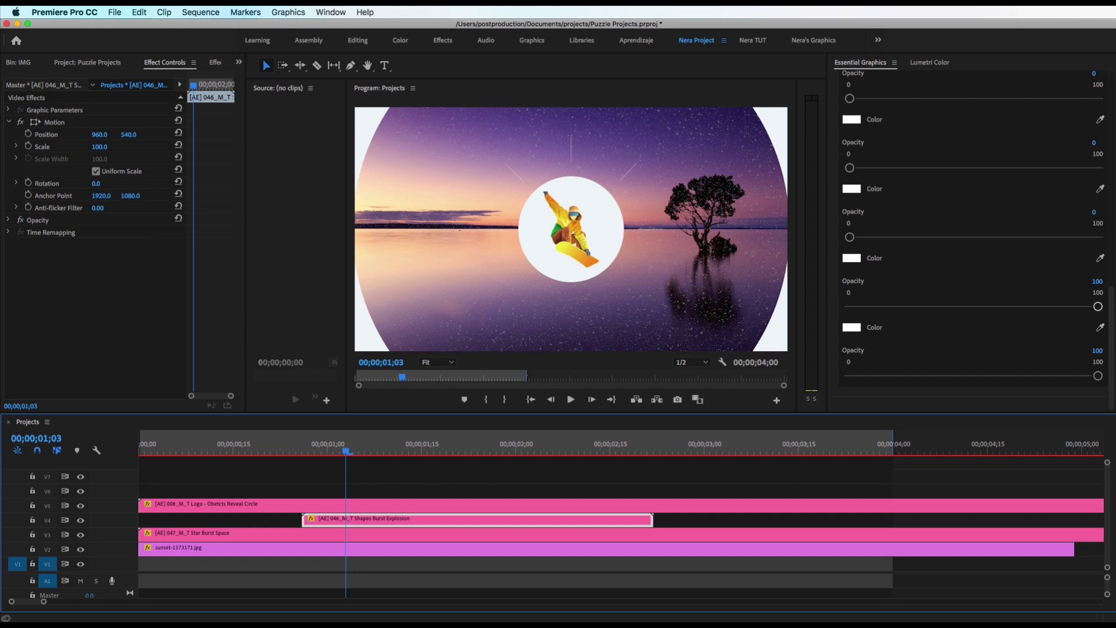
Step: Search the templates for 007 and place the Stroke-Dotted Circle Burst template at the start of track V6
{"action": "scroll", "coordinate": [906, 113], "scroll_direction": "up", "scroll_amount": 5}
{"action": "scroll", "coordinate": [906, 110], "scroll_direction": "up", "scroll_amount": 10}
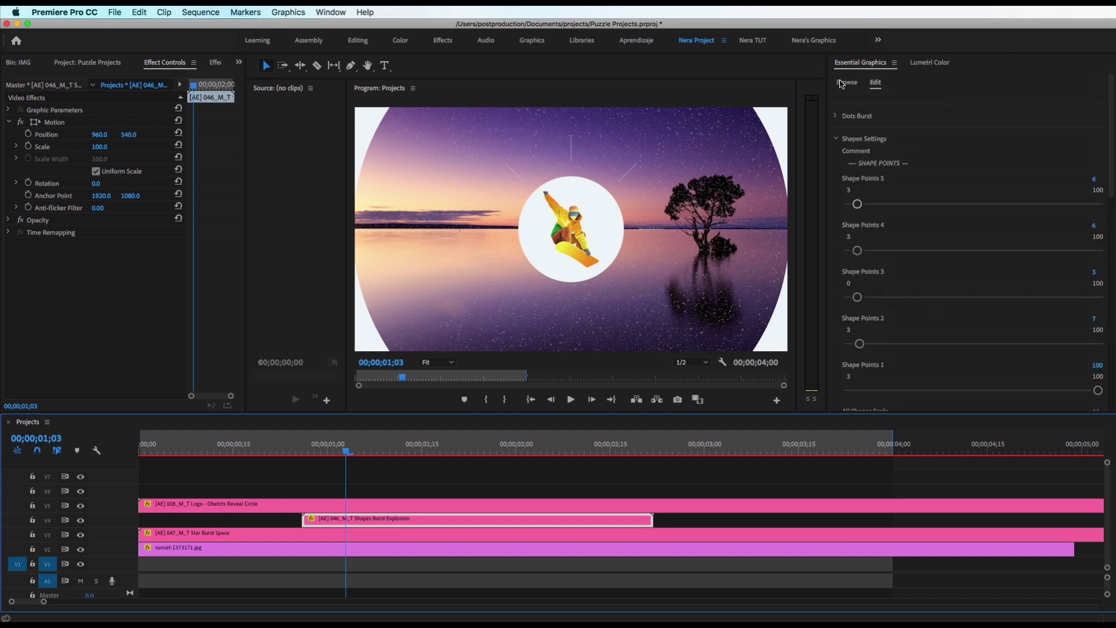
{"action": "left_click", "coordinate": [852, 83]}
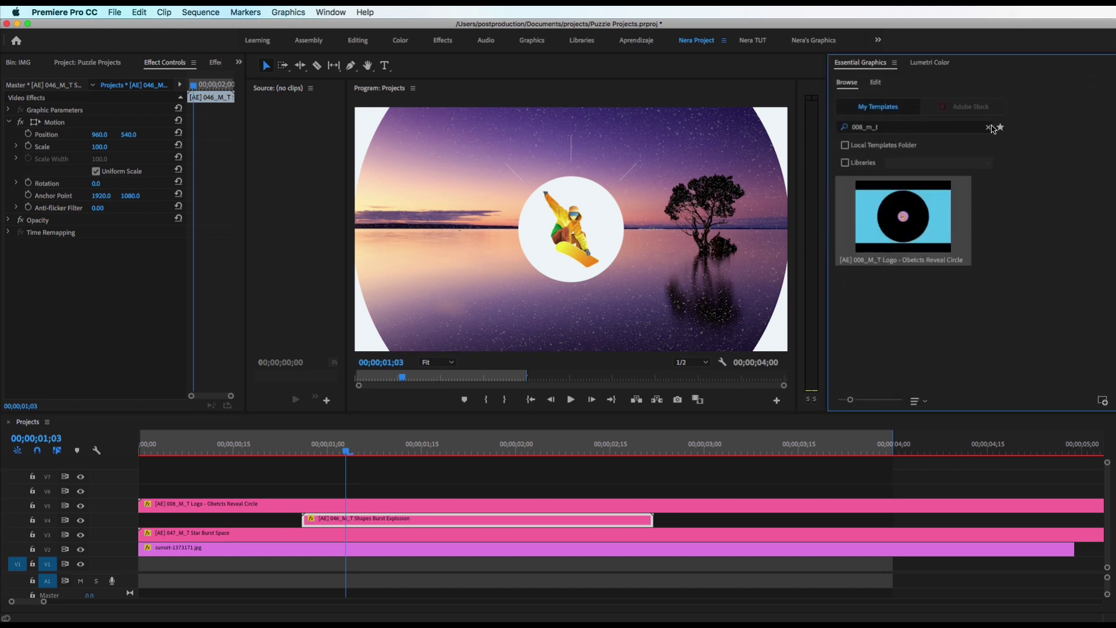
{"action": "left_click", "coordinate": [988, 129]}
{"action": "type", "text": "007"}
{"action": "mouse_move", "coordinate": [912, 215]}
{"action": "left_mouse_down"}
{"action": "mouse_move", "coordinate": [704, 375]}
{"action": "mouse_move", "coordinate": [288, 491]}
{"action": "mouse_move", "coordinate": [145, 495]}
{"action": "left_mouse_up"}
{"action": "left_click", "coordinate": [259, 487]}
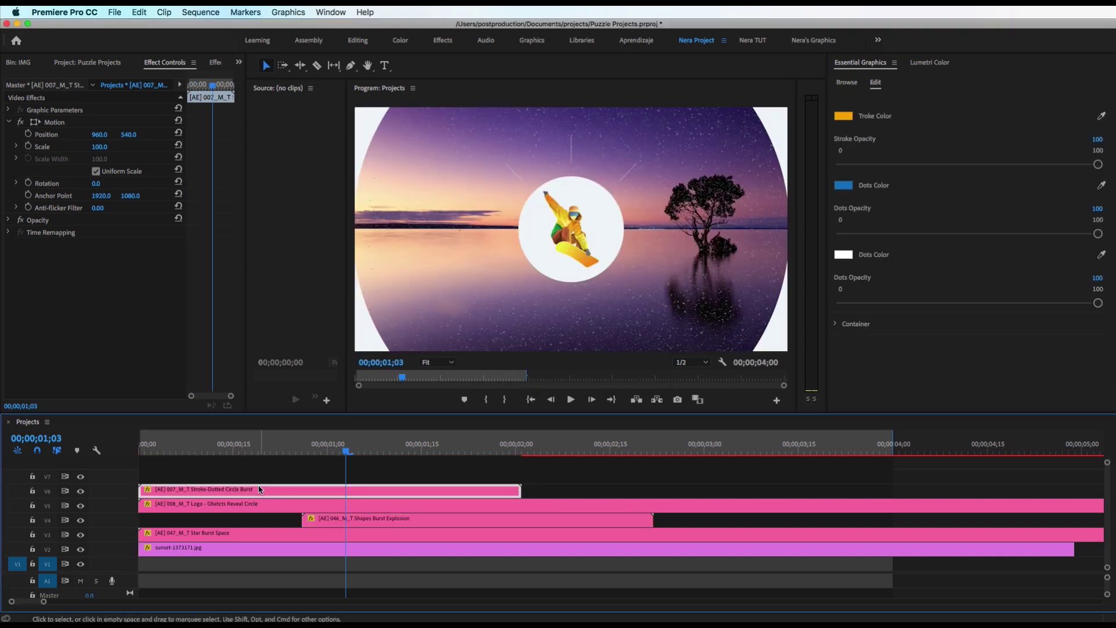
Step: Scale the Stroke-Dotted Circle Burst clip to frame size and preview it by scrubbing to 00;00;01;06
{"action": "right_click", "coordinate": [259, 487]}
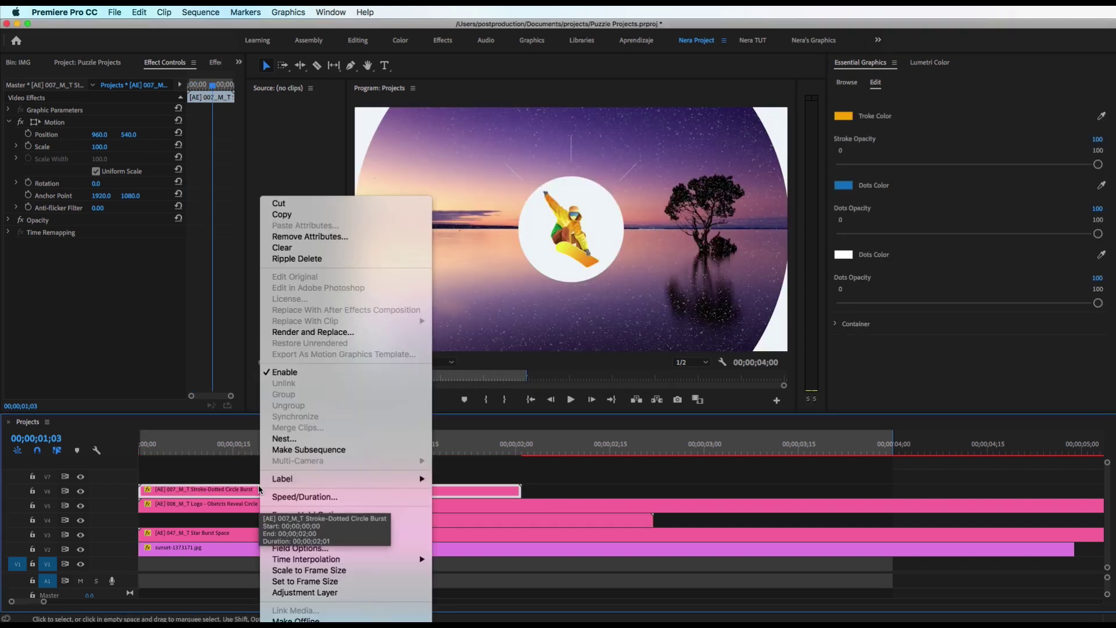
{"action": "left_click", "coordinate": [344, 570]}
{"action": "left_click_drag", "start_coordinate": [372, 447], "coordinate": [387, 491]}
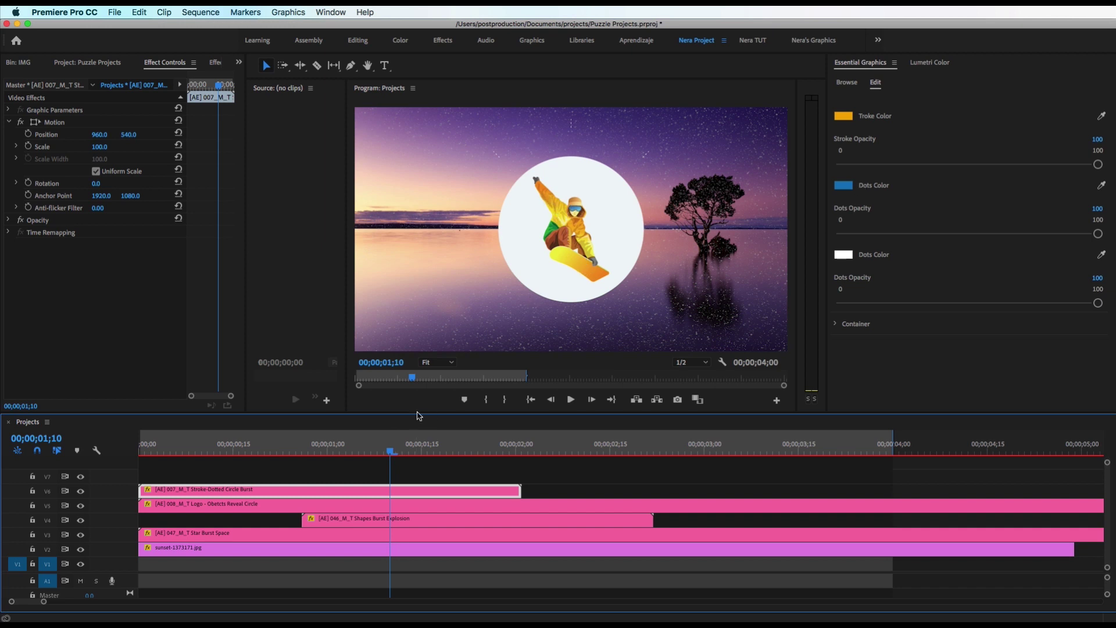
{"action": "left_click_drag", "start_coordinate": [391, 451], "coordinate": [369, 482]}
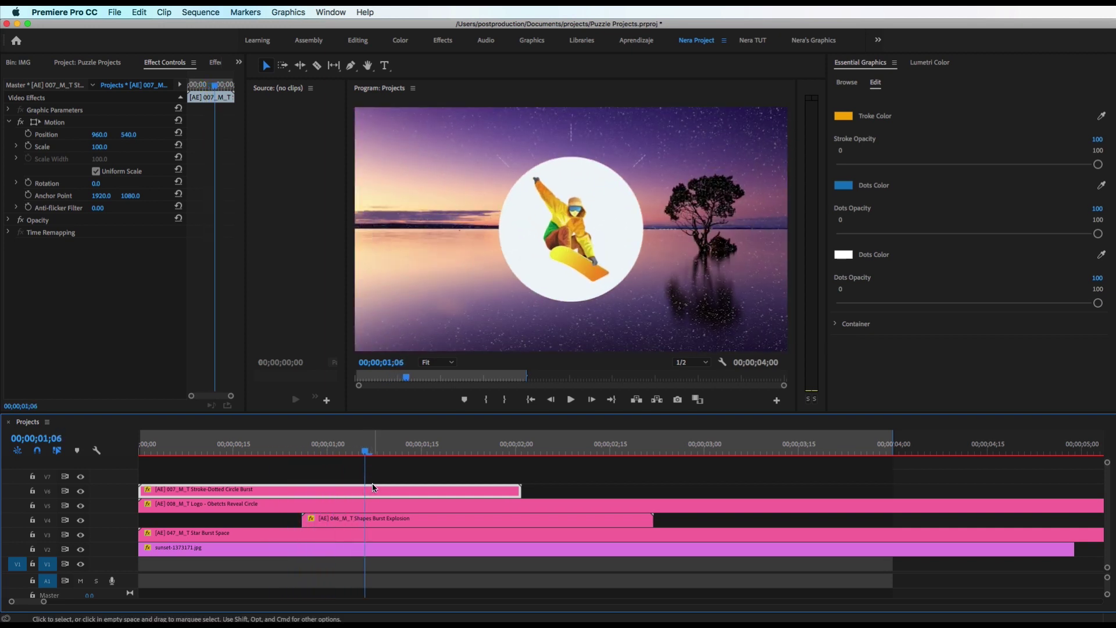
Step: Find the 009_m_t template and place Multiple Circle Stroke Rotating on track V7, starting just after 00;00;01;00
{"action": "left_click", "coordinate": [850, 85]}
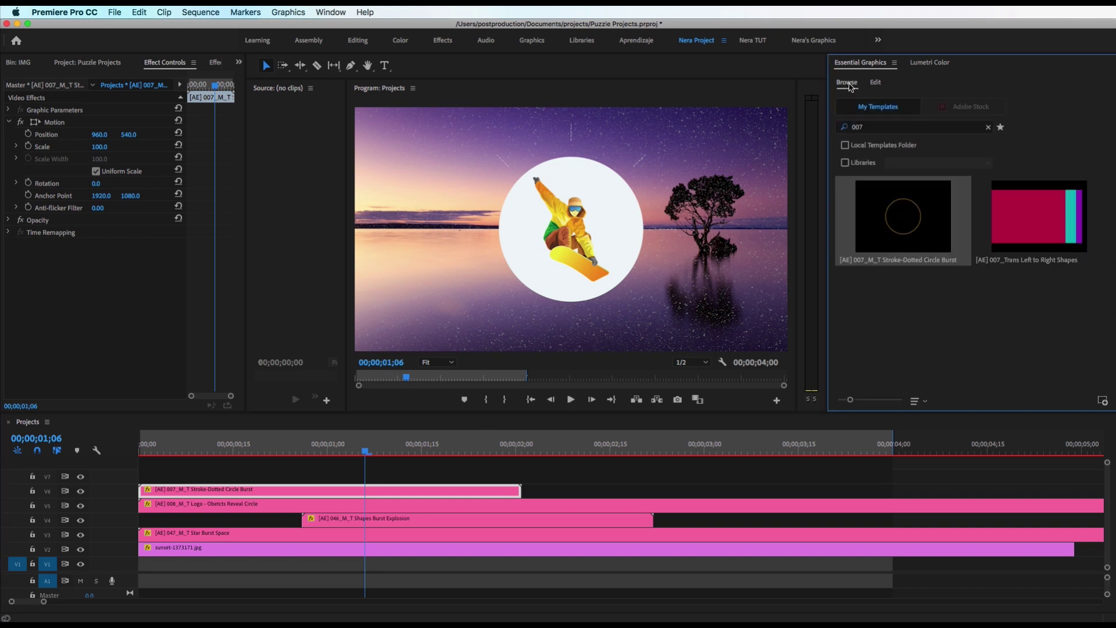
{"action": "left_click", "coordinate": [989, 128]}
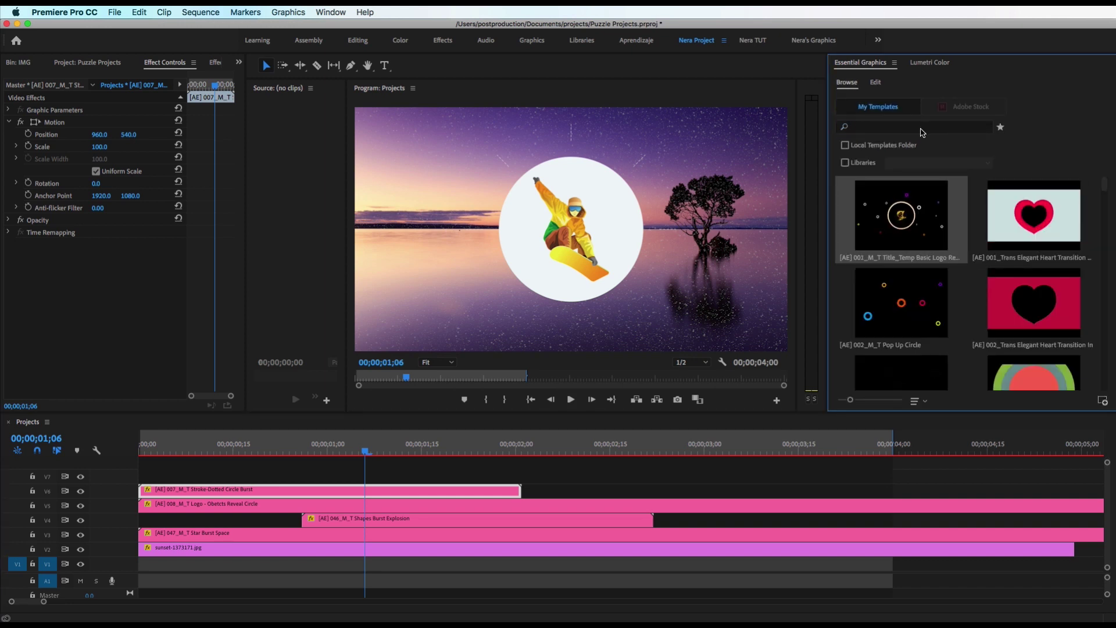
{"action": "left_click", "coordinate": [920, 129]}
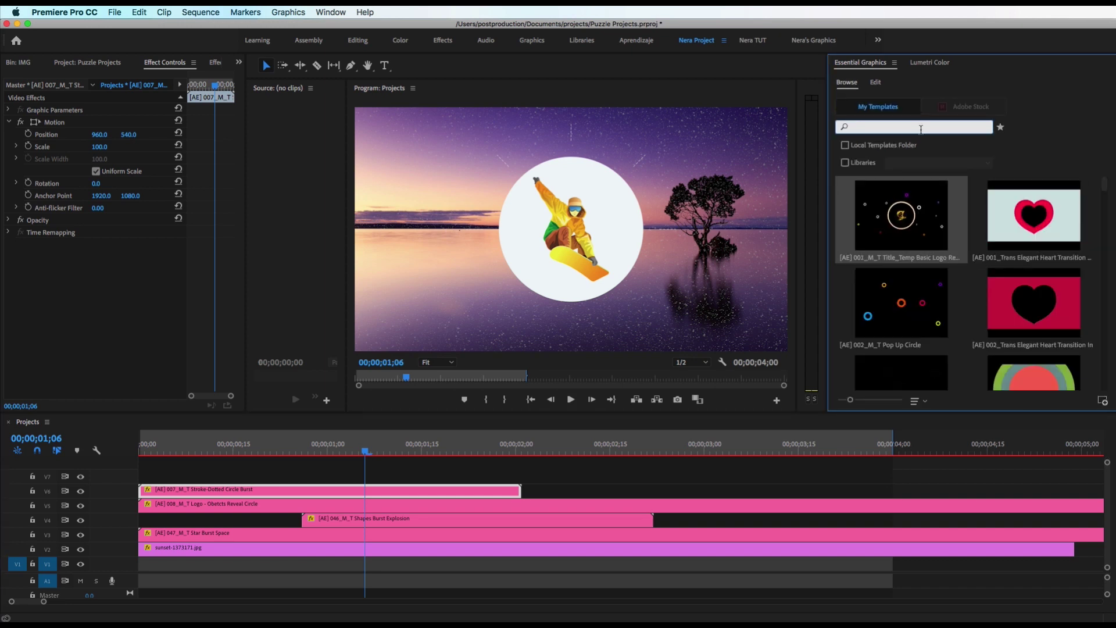
{"action": "type", "text": "009"}
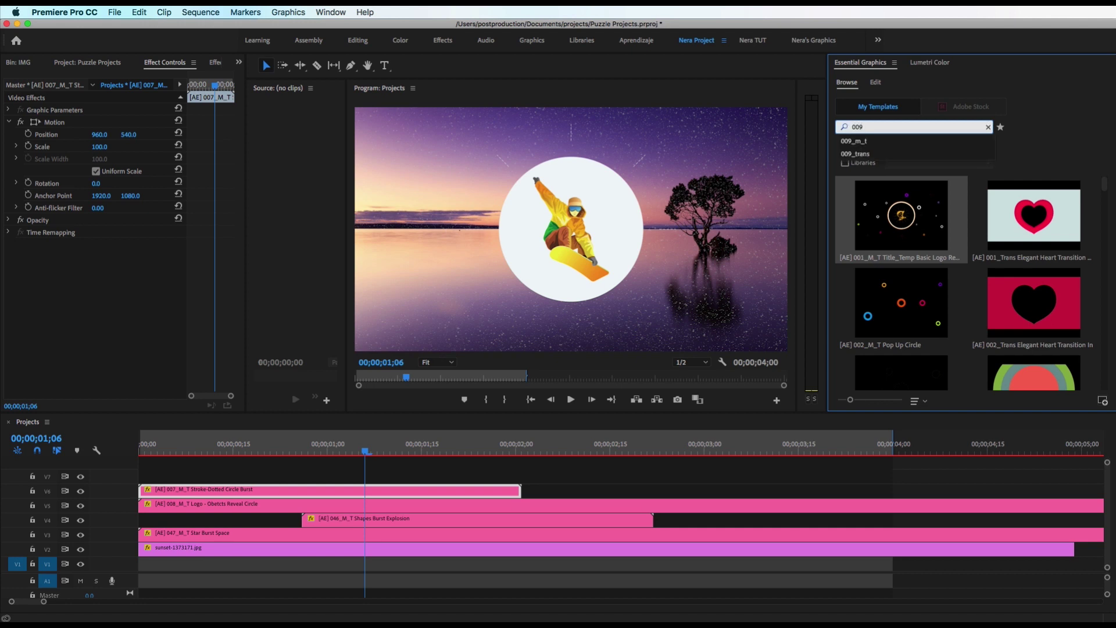
{"action": "left_click", "coordinate": [872, 141]}
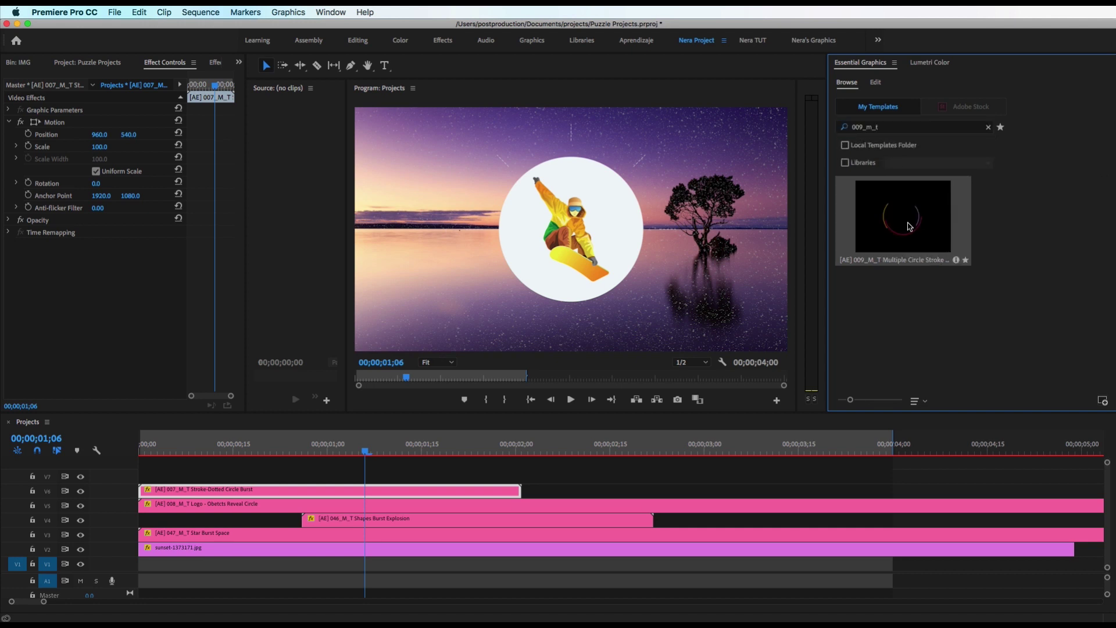
{"action": "mouse_move", "coordinate": [901, 228]}
{"action": "left_mouse_down"}
{"action": "mouse_move", "coordinate": [918, 218]}
{"action": "mouse_move", "coordinate": [389, 446]}
{"action": "mouse_move", "coordinate": [346, 480]}
{"action": "left_mouse_up"}
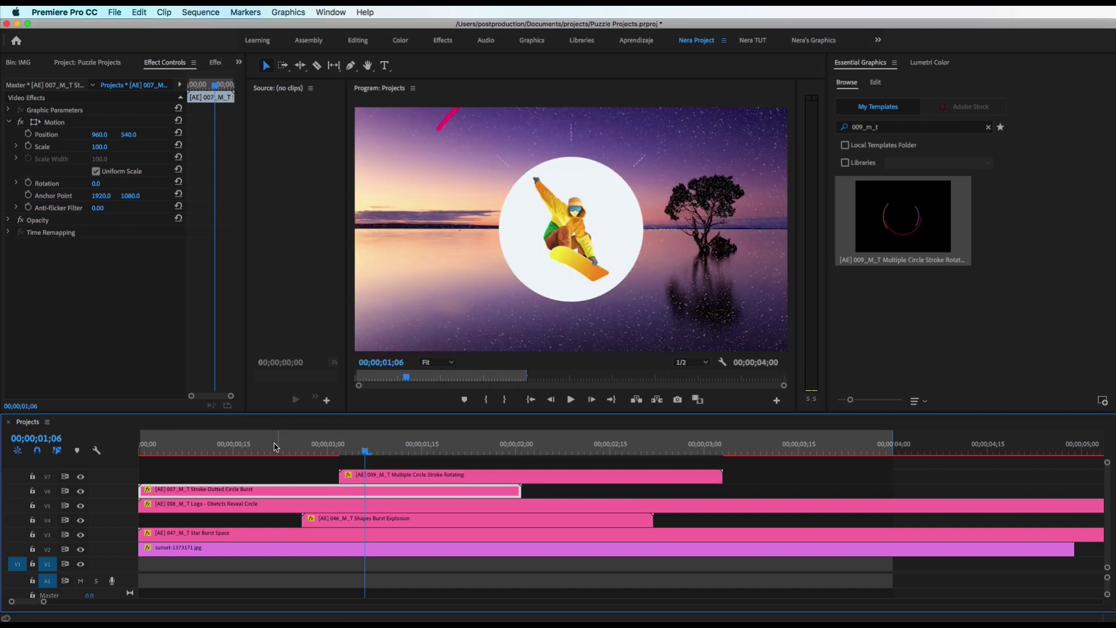
Step: Move the playhead to 00;00;01;07 and scale the Multiple Circle Stroke Rotating clip to frame size
{"action": "left_click", "coordinate": [295, 450]}
{"action": "left_click_drag", "start_coordinate": [295, 450], "coordinate": [371, 452]}
{"action": "left_click", "coordinate": [386, 472]}
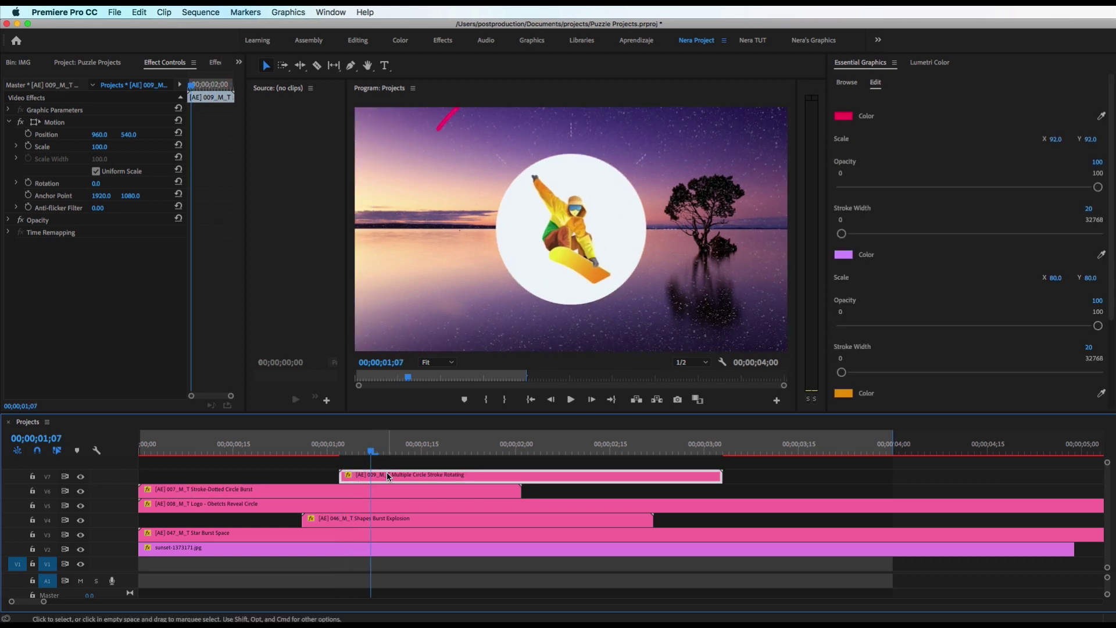
{"action": "right_click", "coordinate": [399, 475]}
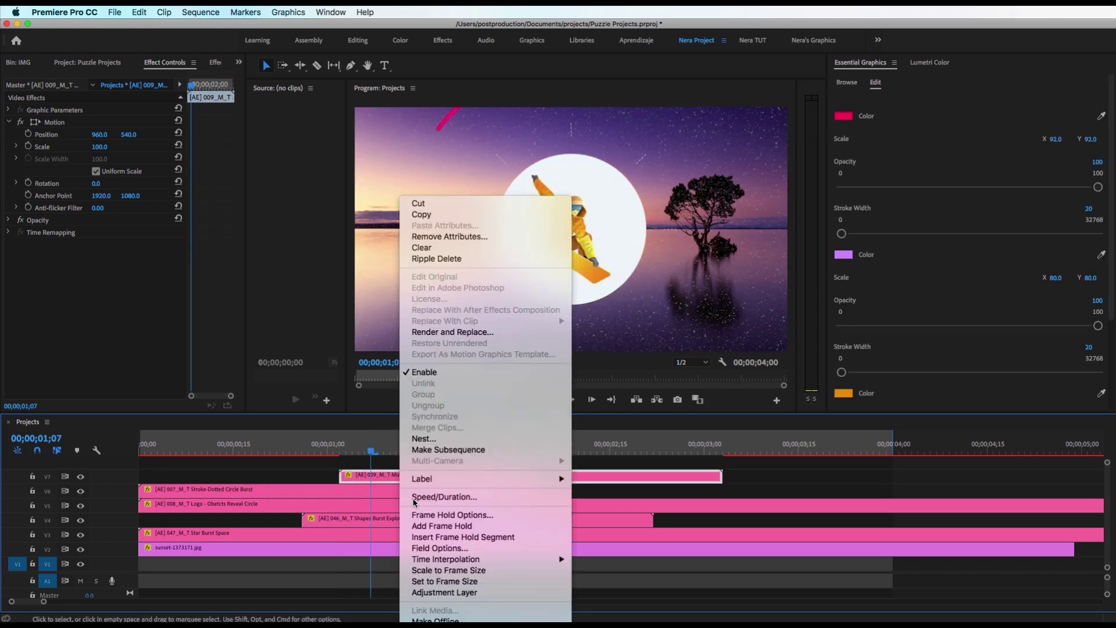
{"action": "left_click", "coordinate": [464, 570]}
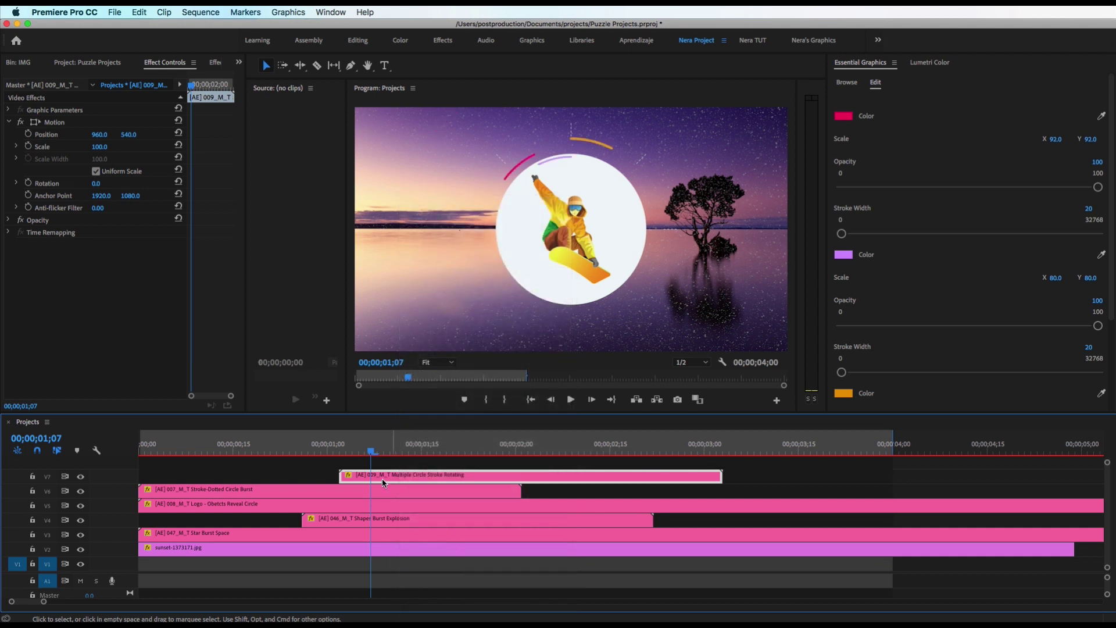
Step: At 00;00;01;29, change the first two stroke colors of the Multiple Circle Stroke Rotating clip to white
{"action": "left_click_drag", "start_coordinate": [371, 450], "coordinate": [511, 465]}
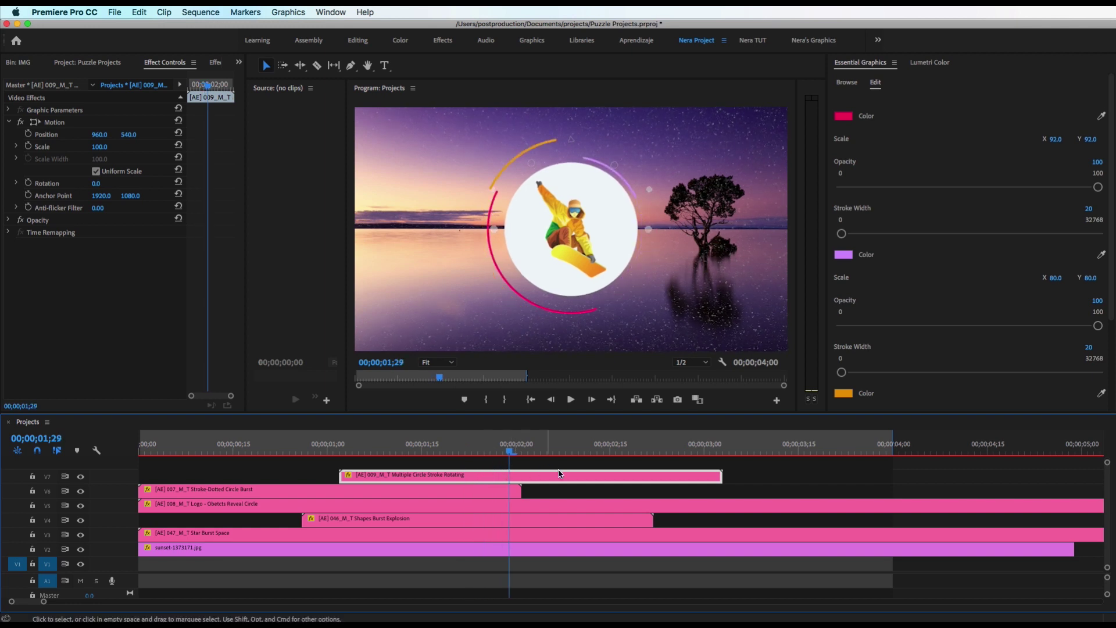
{"action": "left_click", "coordinate": [850, 119]}
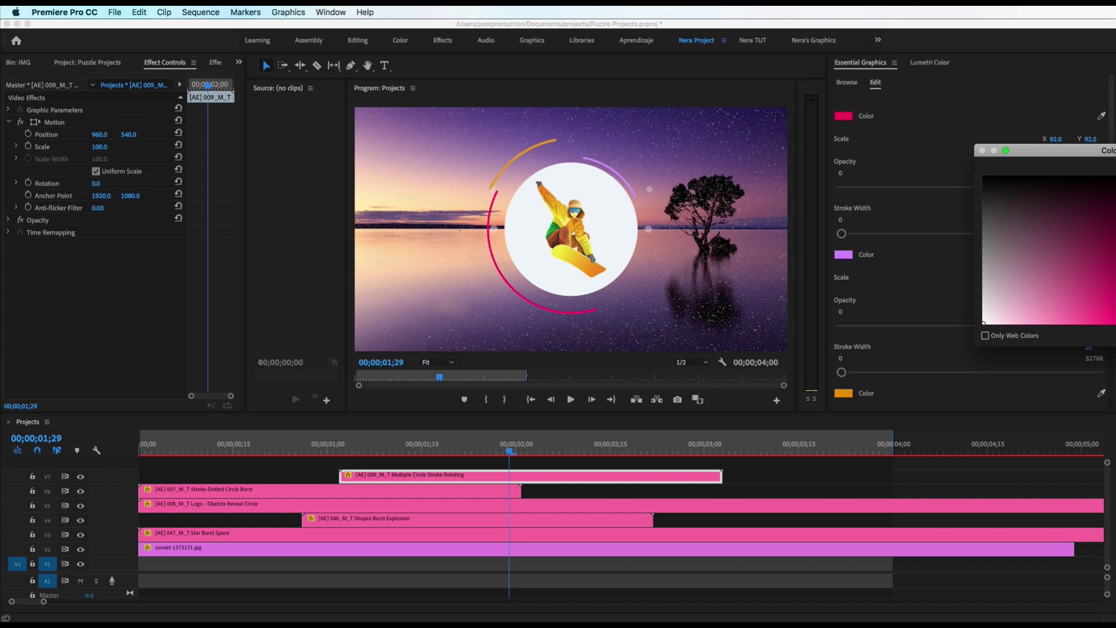
{"action": "key", "text": "Return"}
{"action": "left_click", "coordinate": [843, 254]}
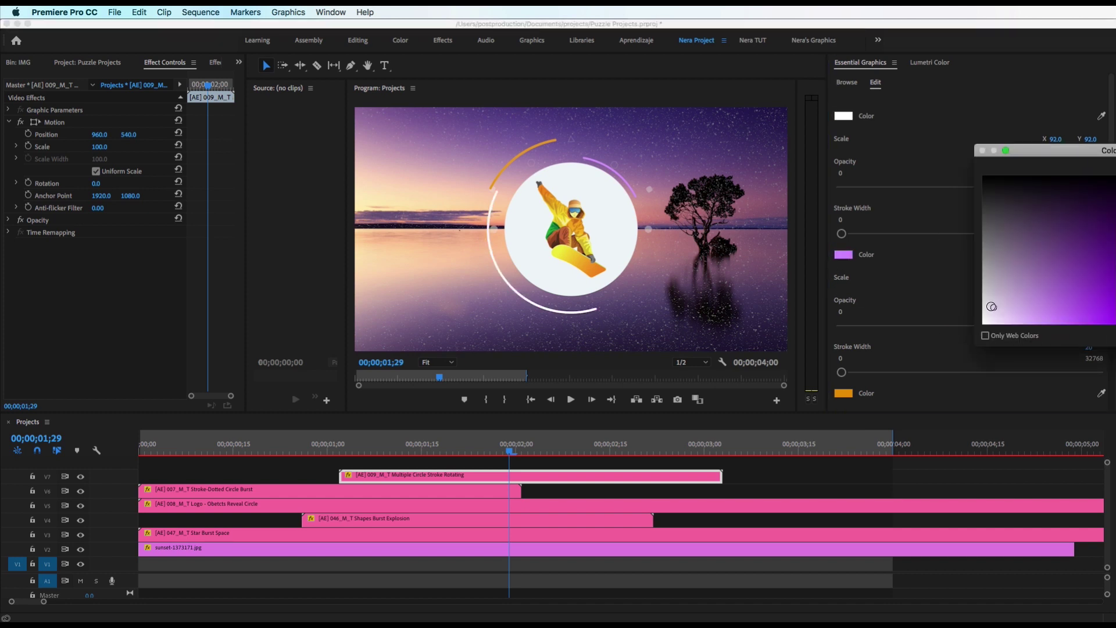
{"action": "key", "text": "Return"}
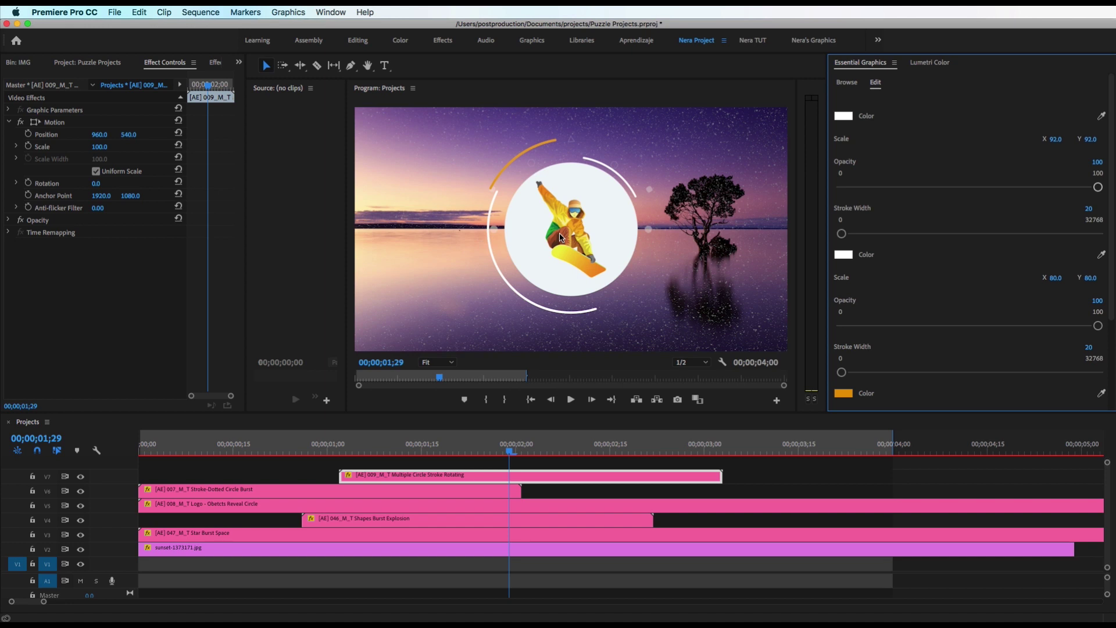
Step: Try a Stroke Width of 72 on the first circle of the Multiple Circle Stroke Rotating clip and undo it
{"action": "left_click", "coordinate": [1089, 211]}
{"action": "type", "text": "72"}
{"action": "key", "text": "Return"}
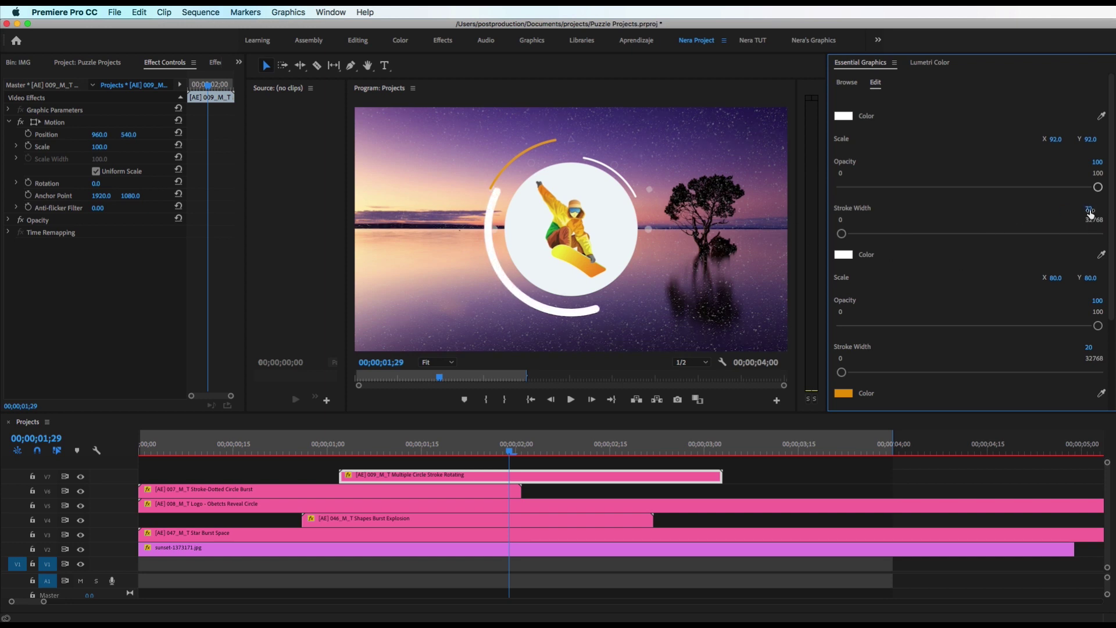
{"action": "key", "text": "super+z"}
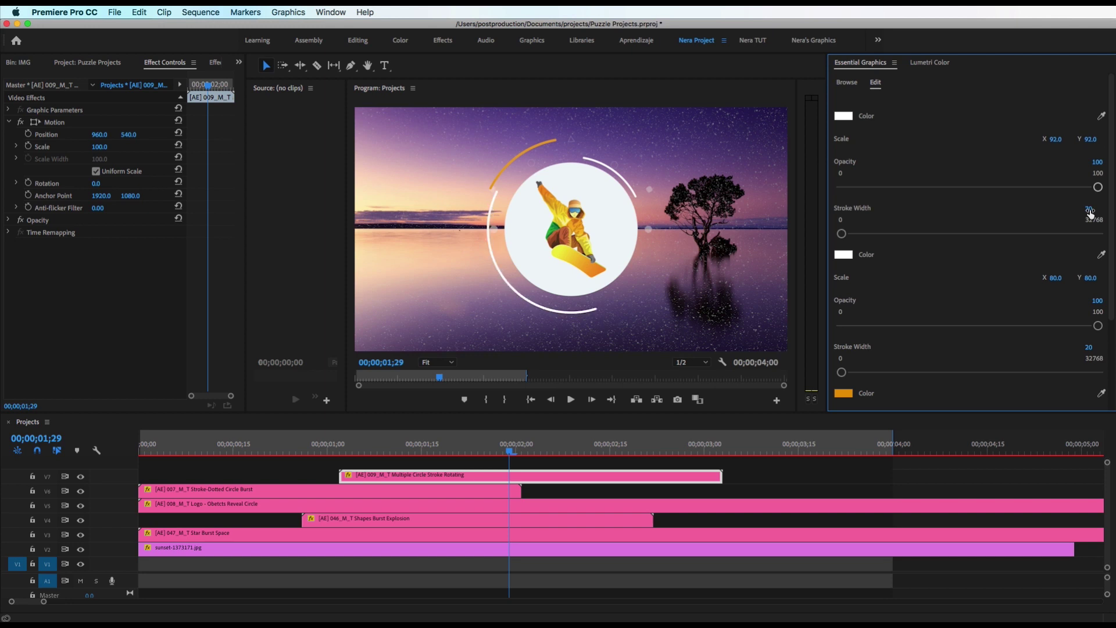
Step: Change the third, orange stroke color of the Multiple Circle Stroke Rotating clip to white
{"action": "scroll", "coordinate": [959, 261], "scroll_direction": "down", "scroll_amount": 5}
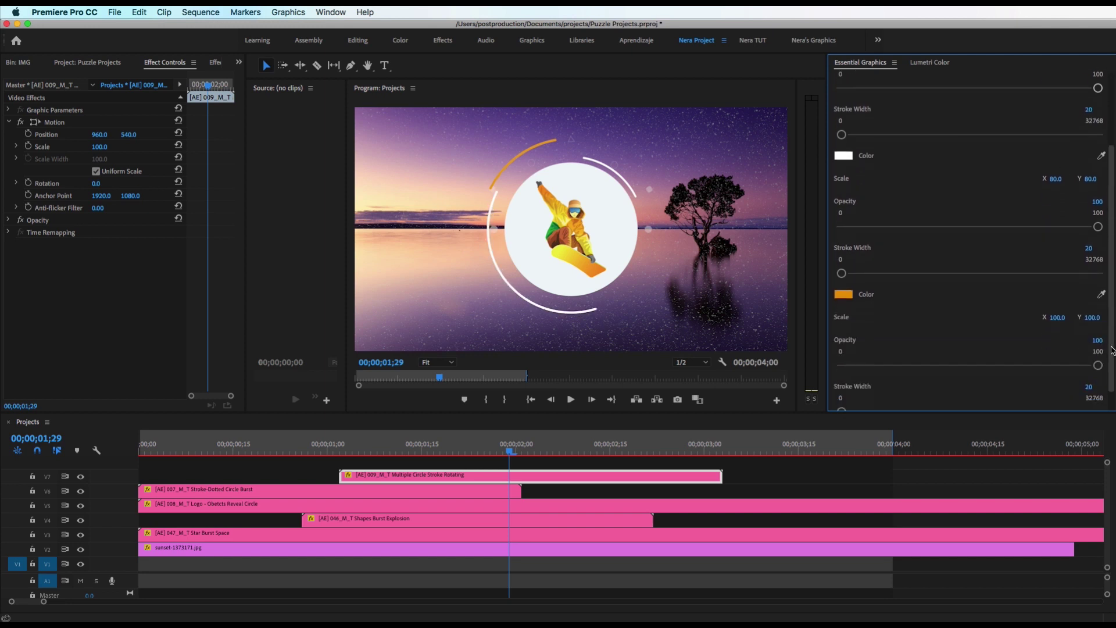
{"action": "left_click", "coordinate": [843, 294]}
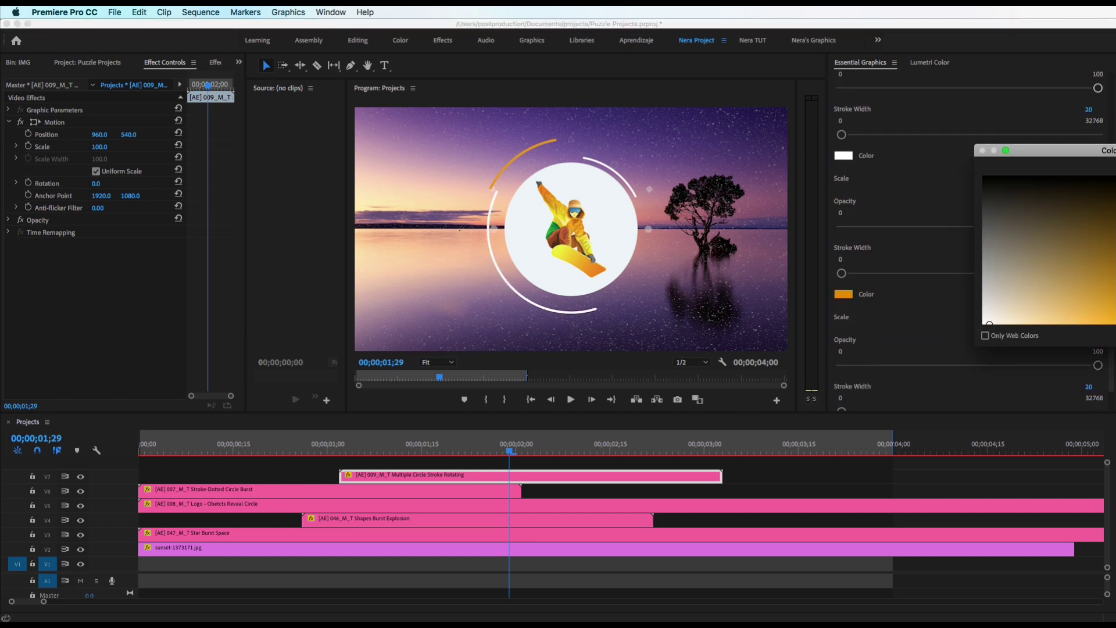
{"action": "key", "text": "Return"}
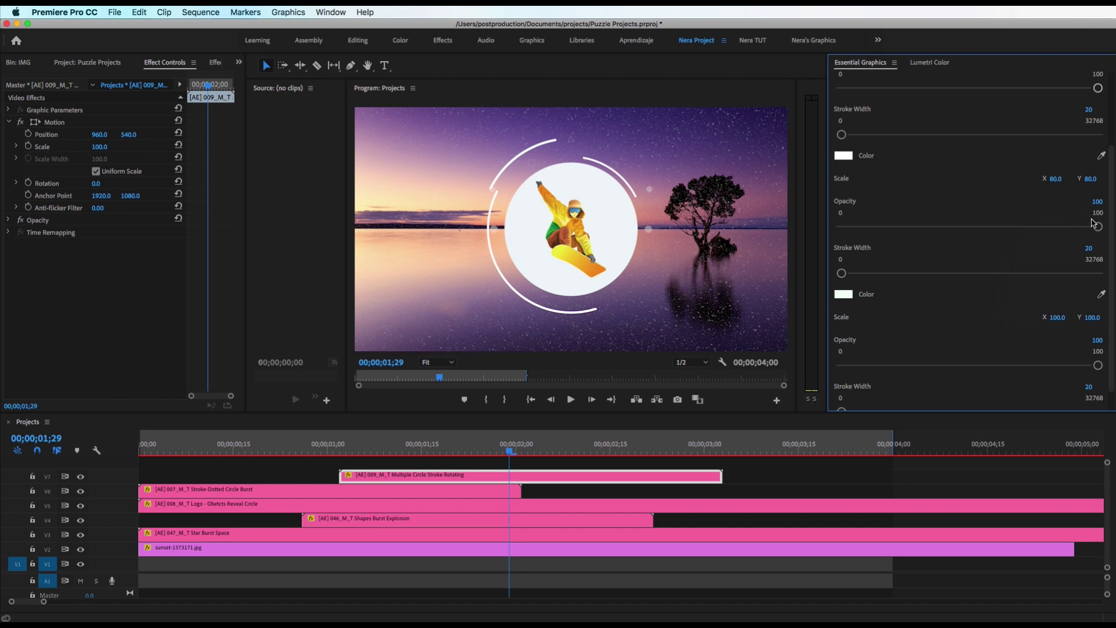
Step: Try an Opacity of 0 and a Stroke Width of 32768 on the second circle, and restore both
{"action": "left_click_drag", "start_coordinate": [1096, 227], "coordinate": [745, 233]}
{"action": "left_click_drag", "start_coordinate": [850, 273], "coordinate": [1098, 274]}
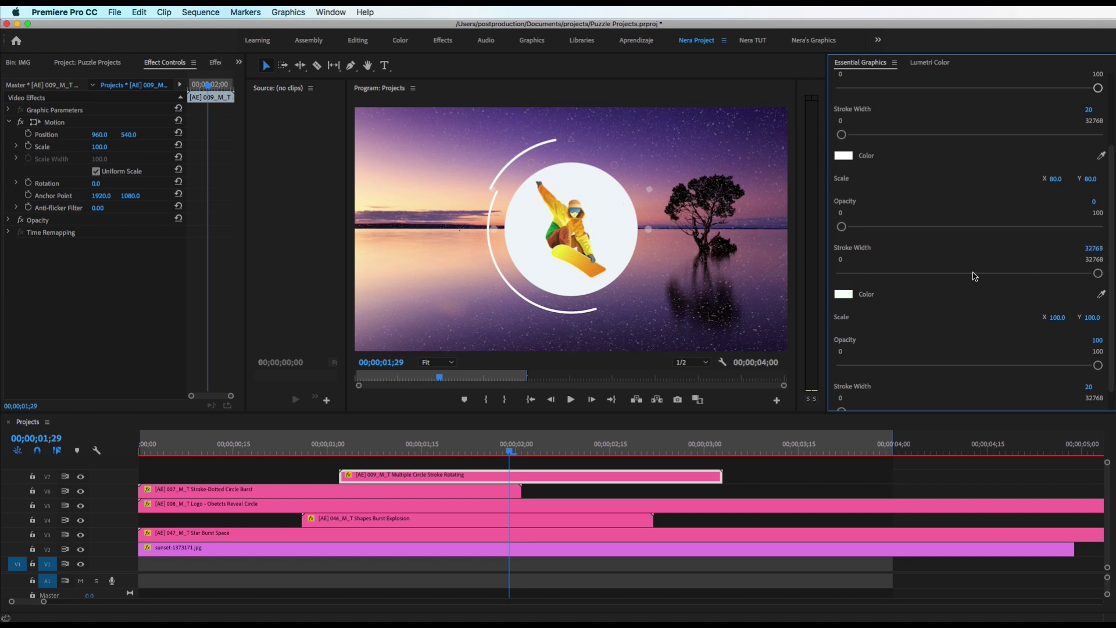
{"action": "key", "text": "super+z"}
{"action": "left_click_drag", "start_coordinate": [842, 226], "coordinate": [1098, 228]}
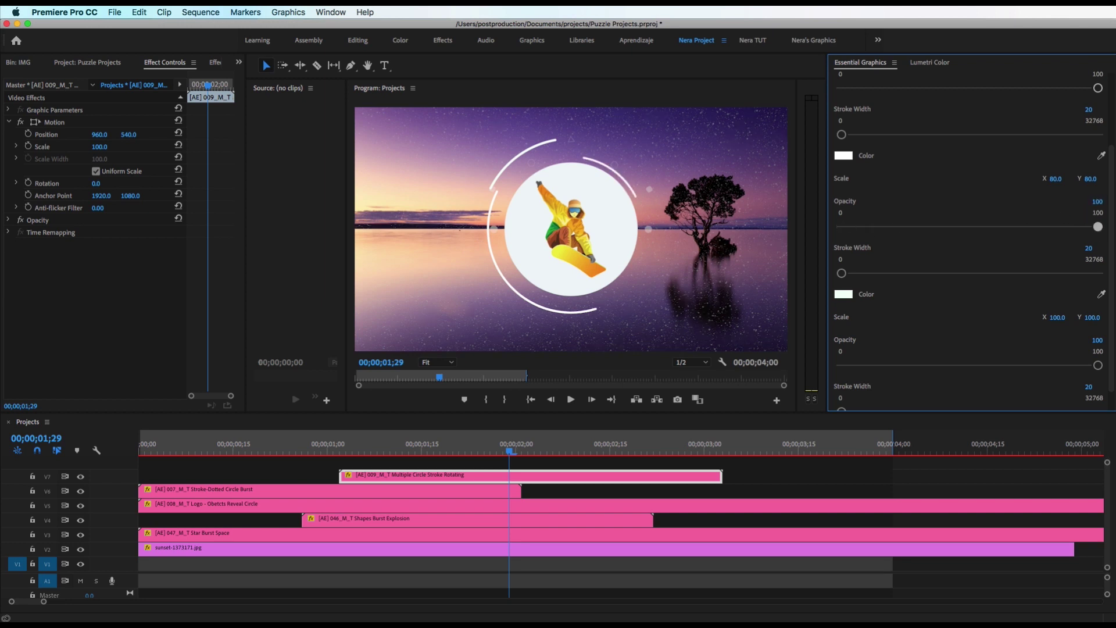
Step: Preview the composite at 00;00;01;16, and review the logo changes note in TextEdit for templates whose logo is changed in After Effects
{"action": "left_click", "coordinate": [502, 451]}
{"action": "left_click_drag", "start_coordinate": [503, 451], "coordinate": [430, 484]}
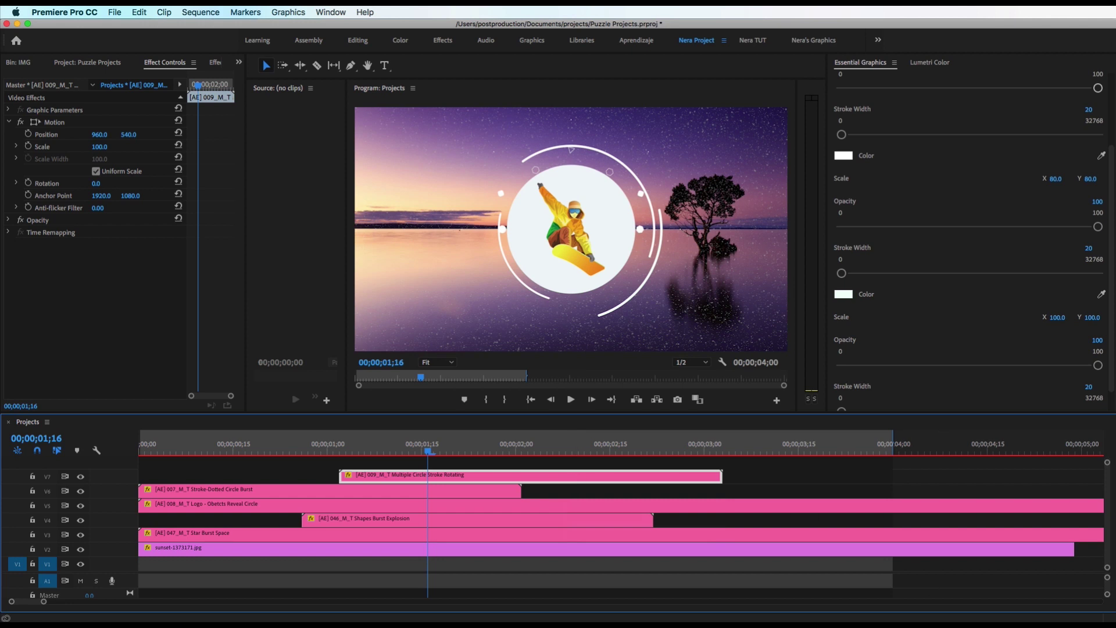
{"action": "key", "text": "super+Tab"}
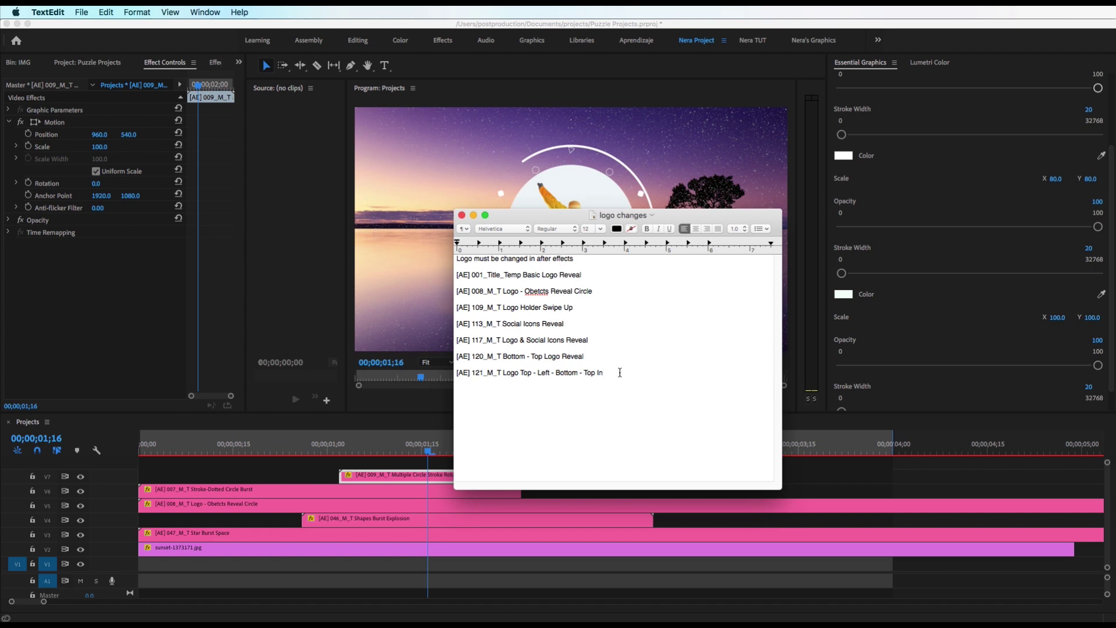
{"action": "left_click", "coordinate": [829, 477]}
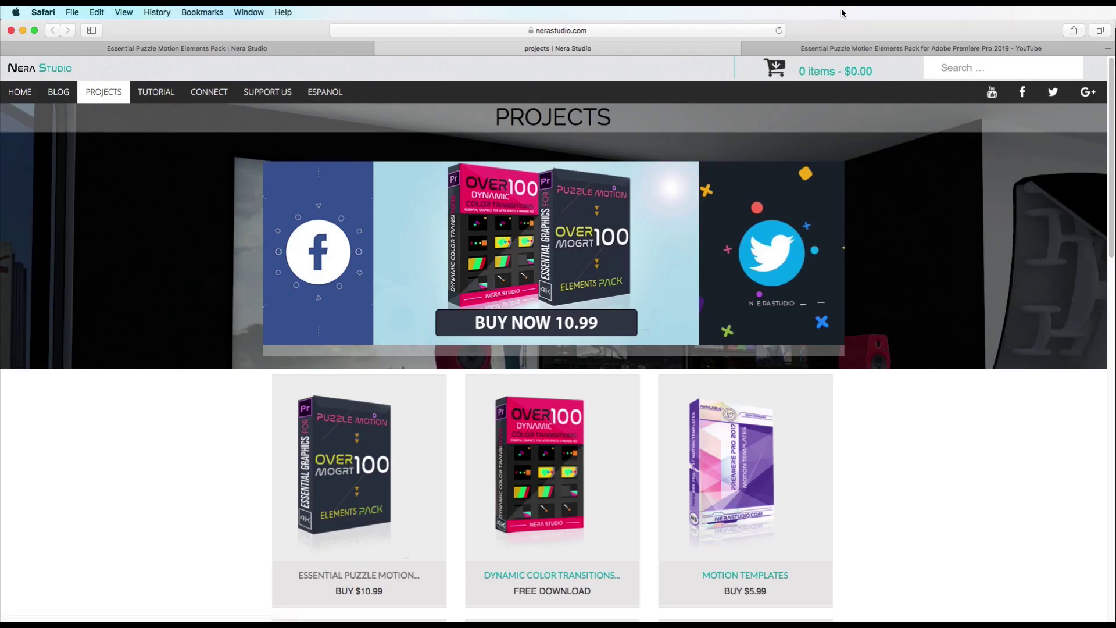
Step: Open the Essential Puzzle Motion Elements Pack video on YouTube in Safari, play its opening and pause at 0:11
{"action": "left_click", "coordinate": [850, 50]}
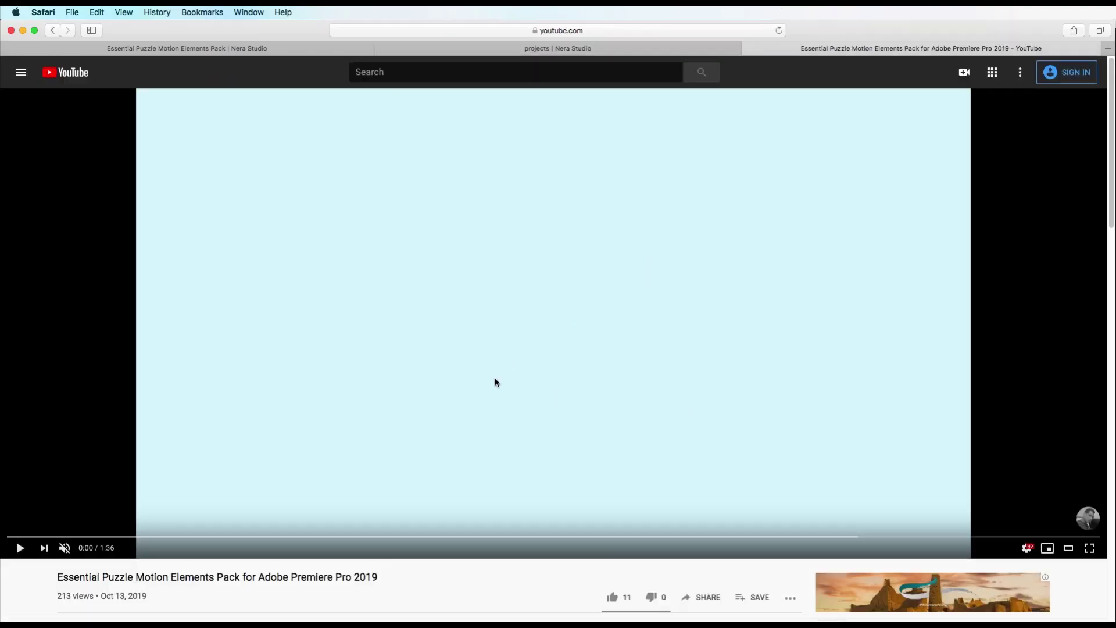
{"action": "left_click", "coordinate": [461, 410]}
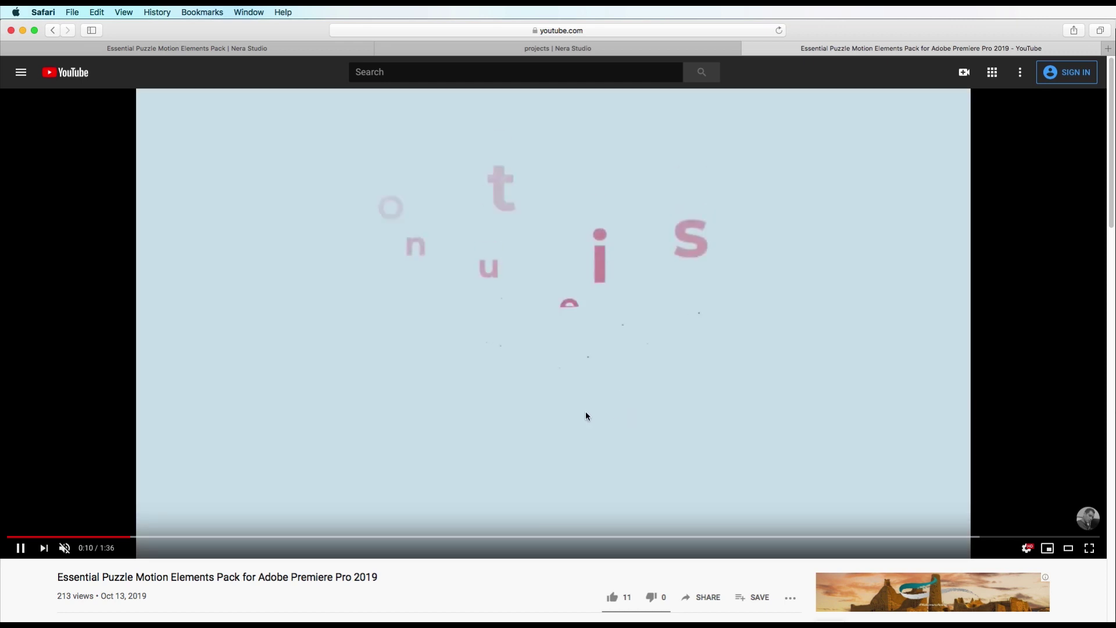
{"action": "left_click", "coordinate": [609, 422]}
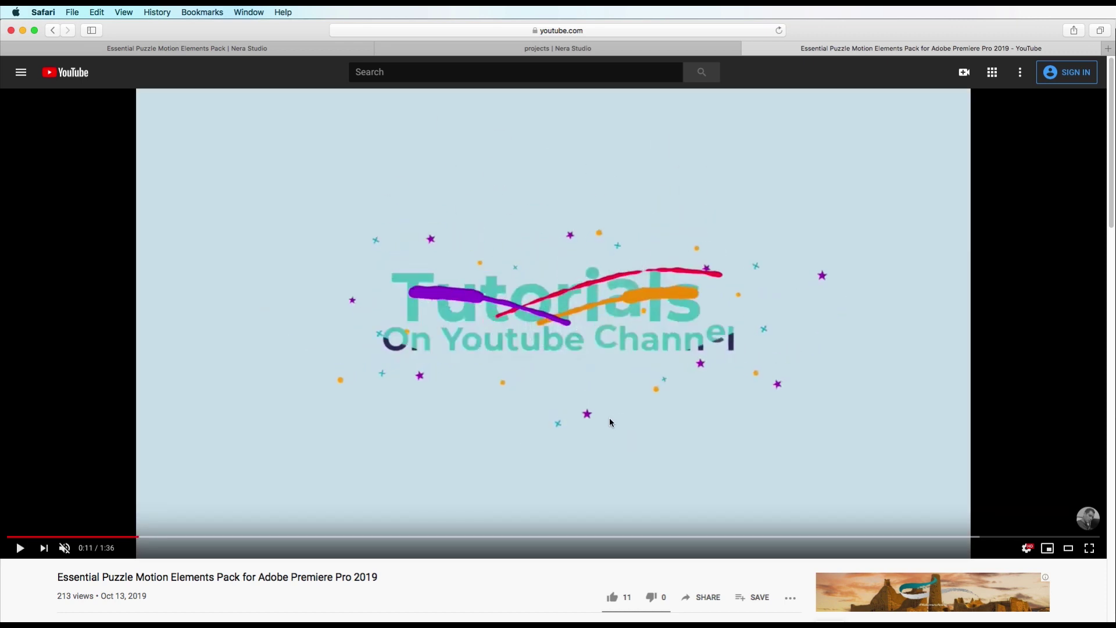